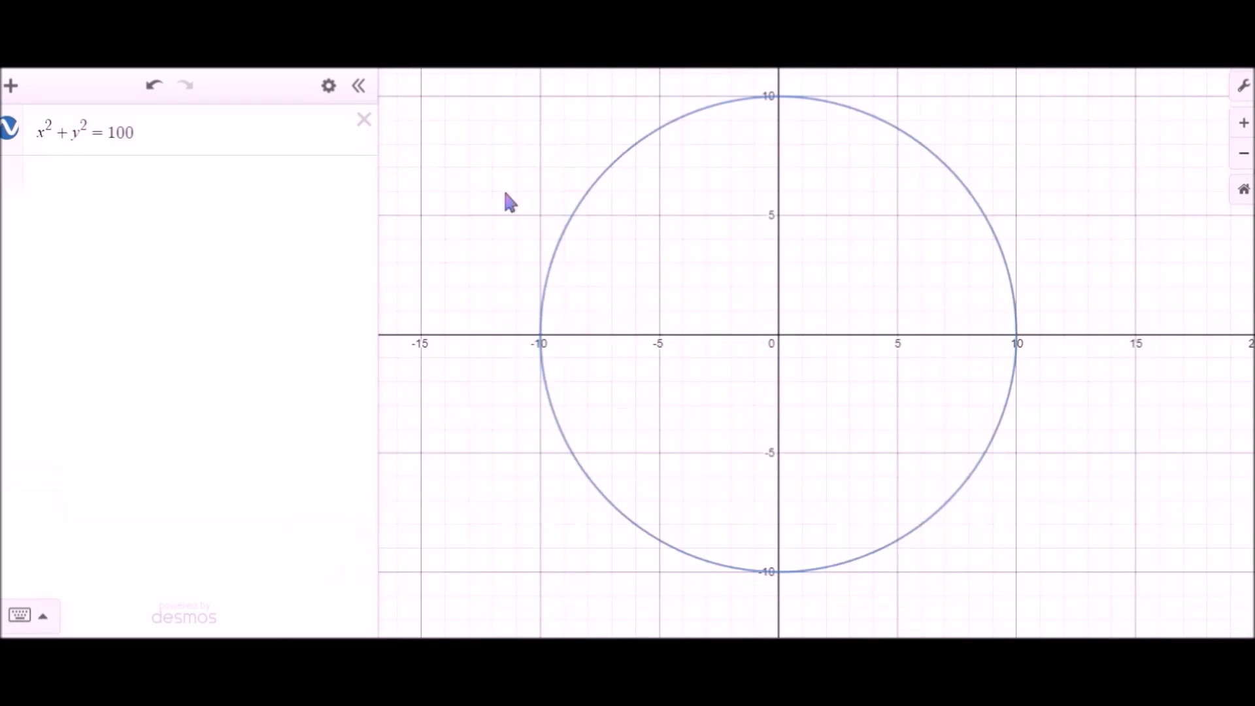
Step: Change the circle equation's constant to 50 so that it reads x^2+y^2=50
{"action": "left_click", "coordinate": [123, 142]}
{"action": "key", "text": "BackSpace"}
{"action": "key", "text": "BackSpace"}
{"action": "key", "text": "BackSpace"}
{"action": "type", "text": "50"}
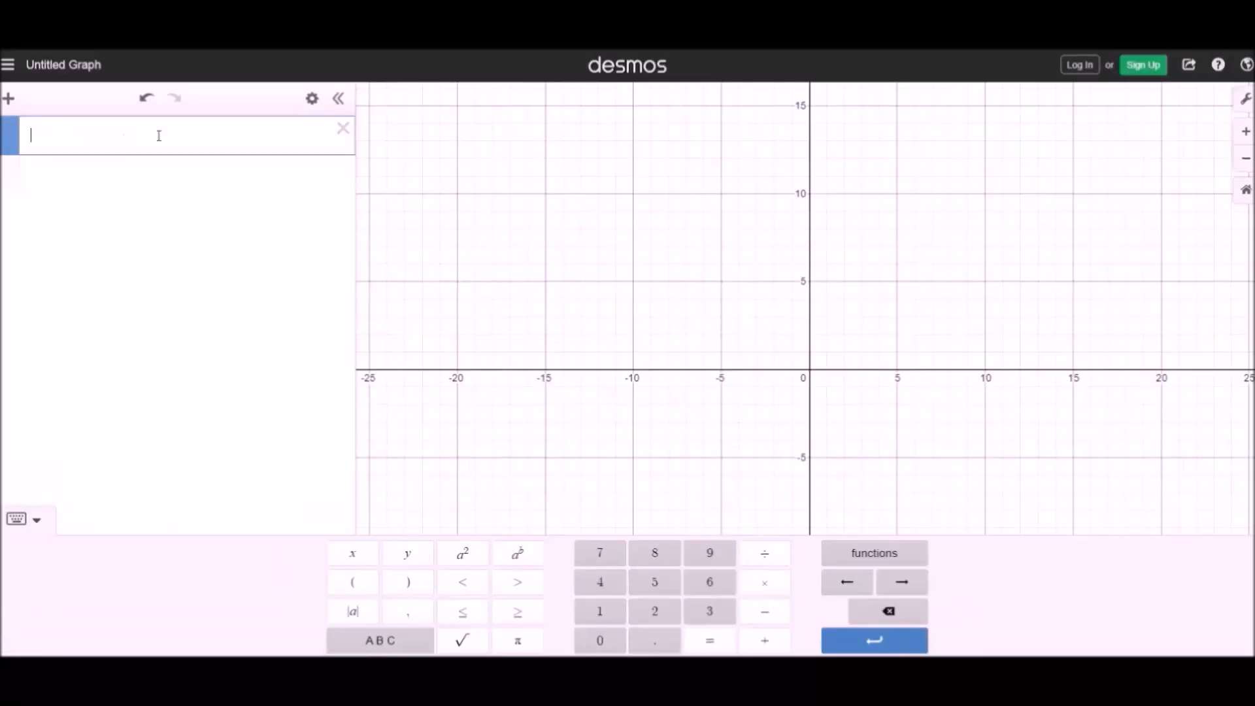
Step: Enter the general circle equation (x-h)^2+(y-k)^2=r^2 in the empty expression
{"action": "type", "text": "(x-h"}
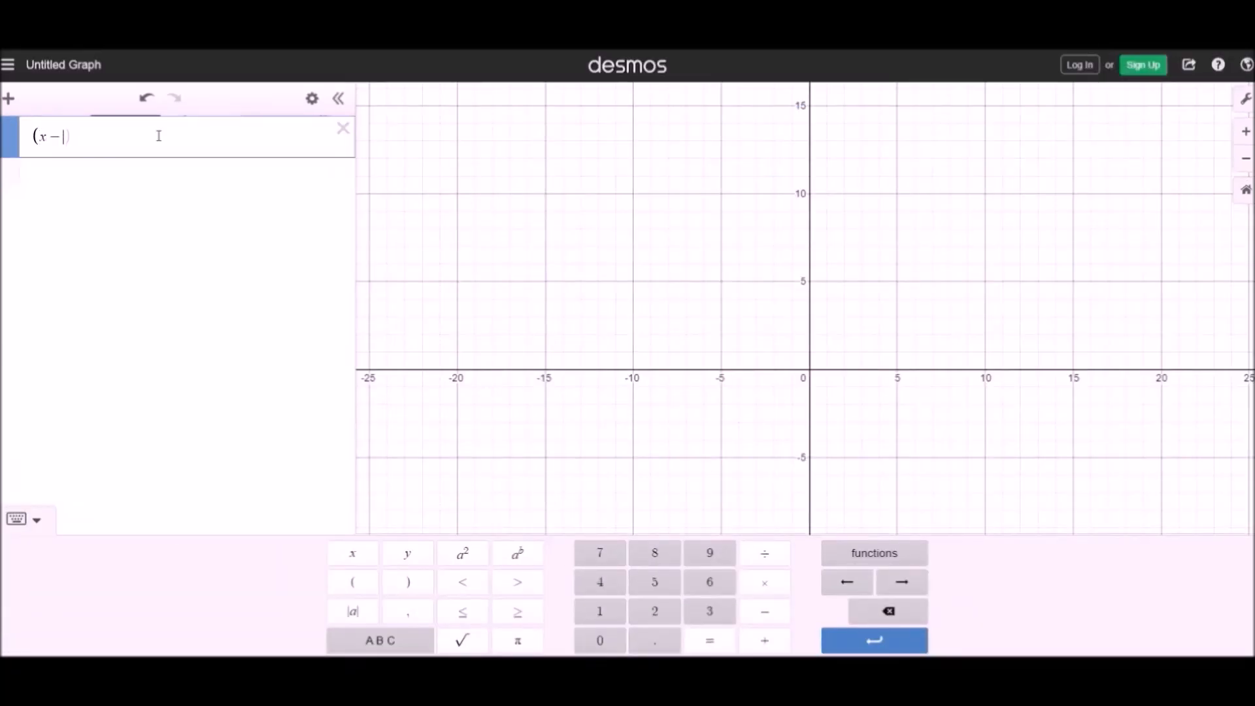
{"action": "type", "text": ")"}
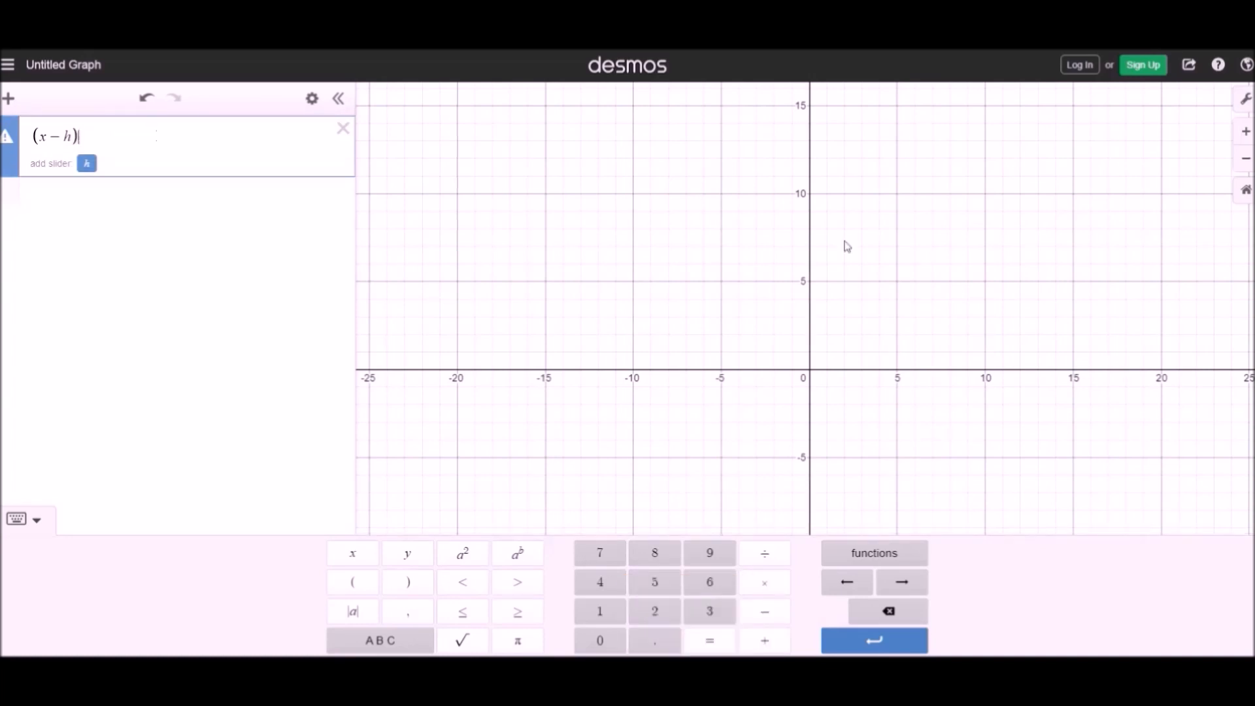
{"action": "left_click", "coordinate": [474, 559]}
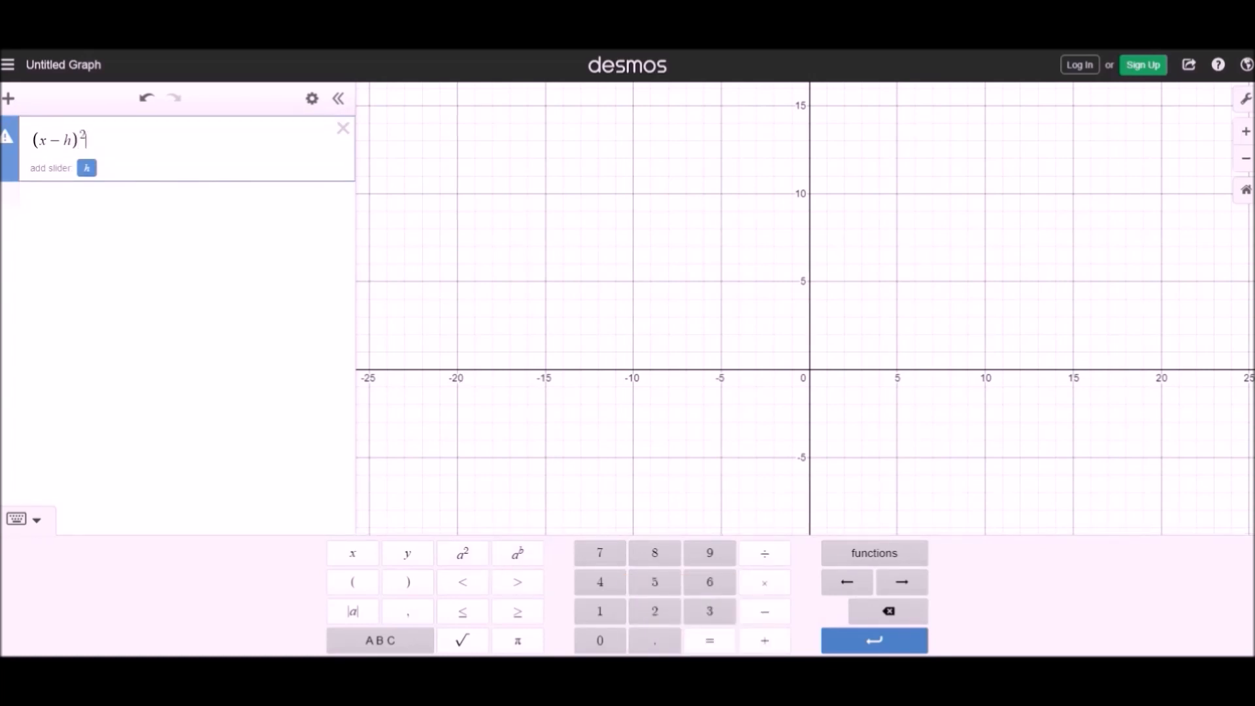
{"action": "type", "text": "+(y-k)"}
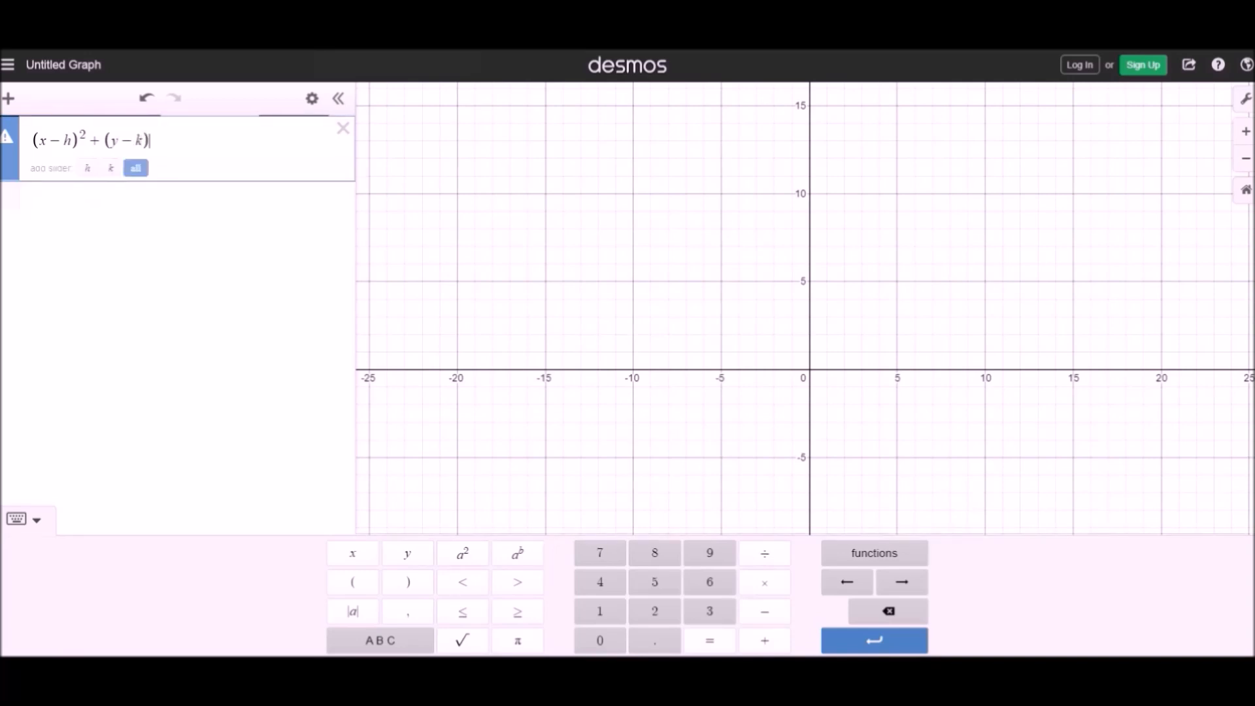
{"action": "left_click", "coordinate": [469, 558]}
{"action": "type", "text": "=r"}
{"action": "left_click", "coordinate": [462, 553]}
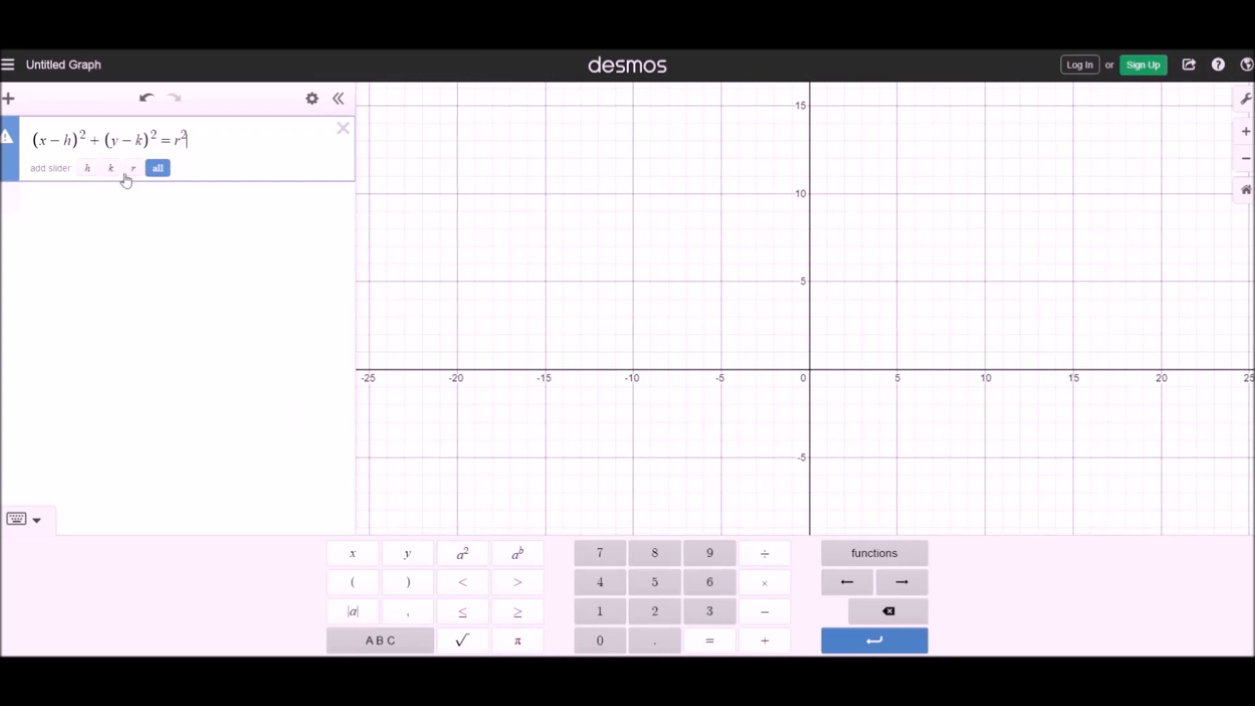
Step: Add sliders for h, k and r, and adjust them to vary the circle
{"action": "left_click", "coordinate": [157, 168]}
{"action": "left_click_drag", "start_coordinate": [202, 205], "coordinate": [301, 354]}
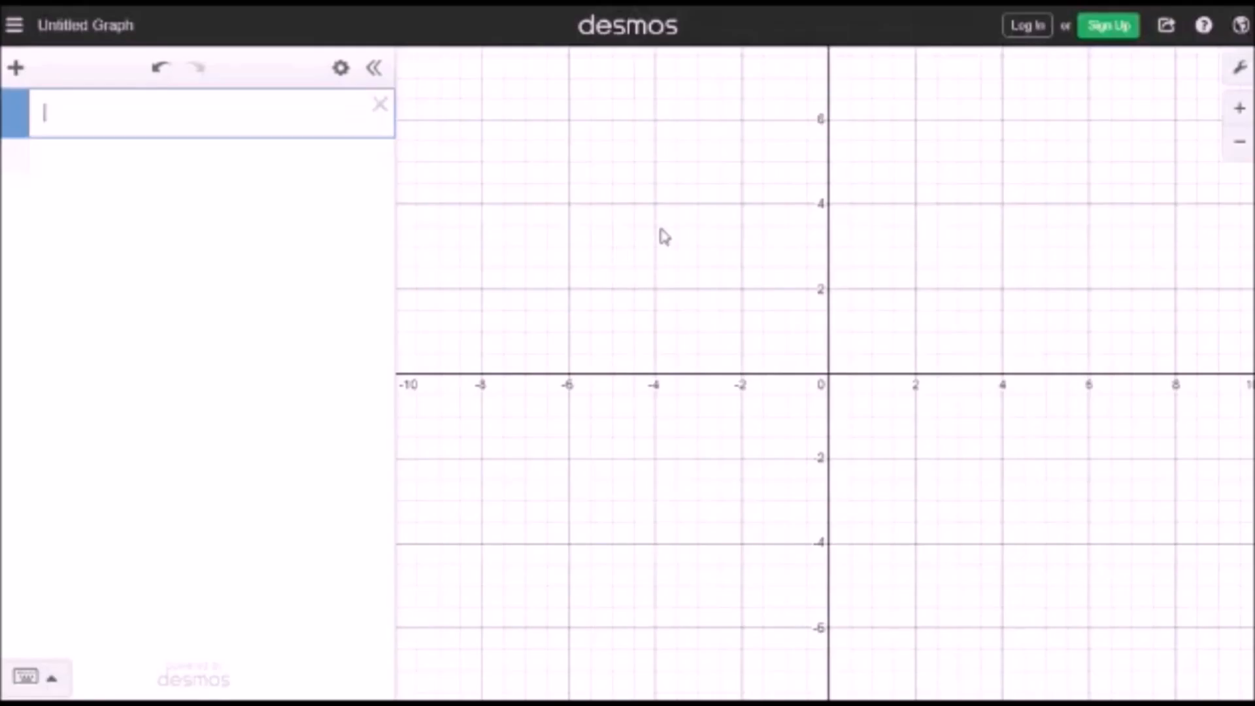
Step: Enter the ellipse equation (x-h)^2/a^2+(y-k)^2/b^2=1 in the blank graph
{"action": "type", "text": "("}
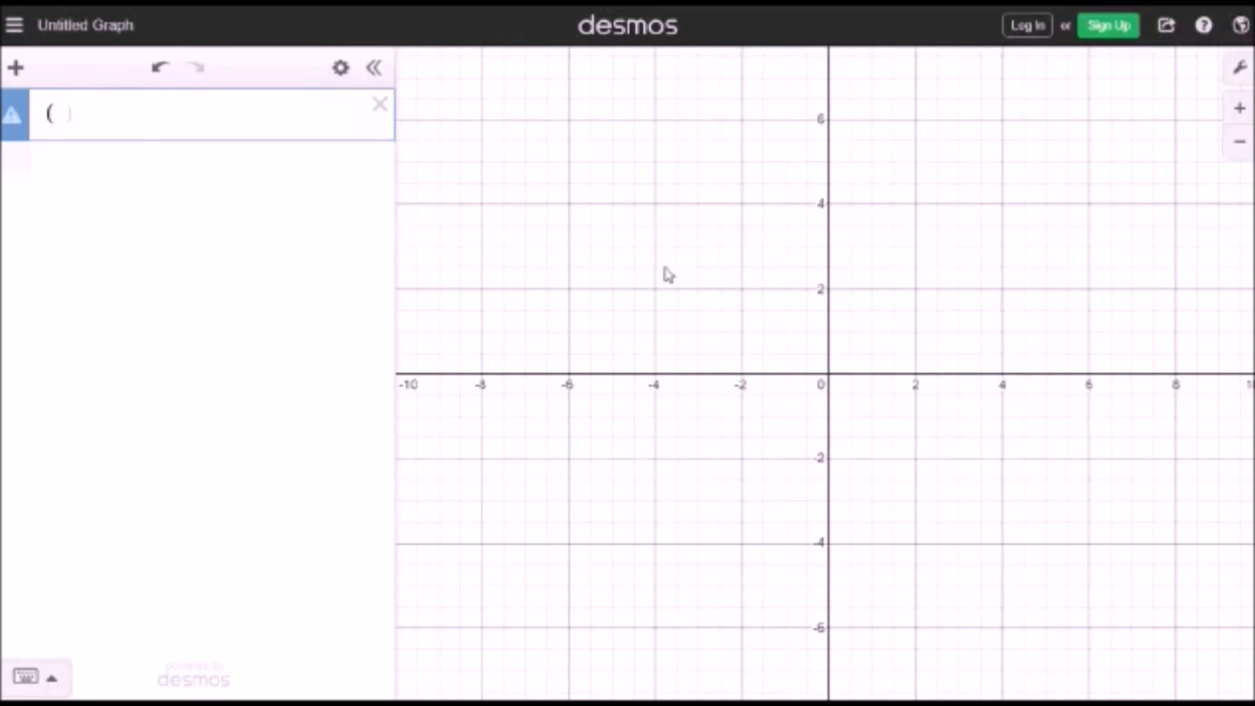
{"action": "type", "text": "x-h)^2"}
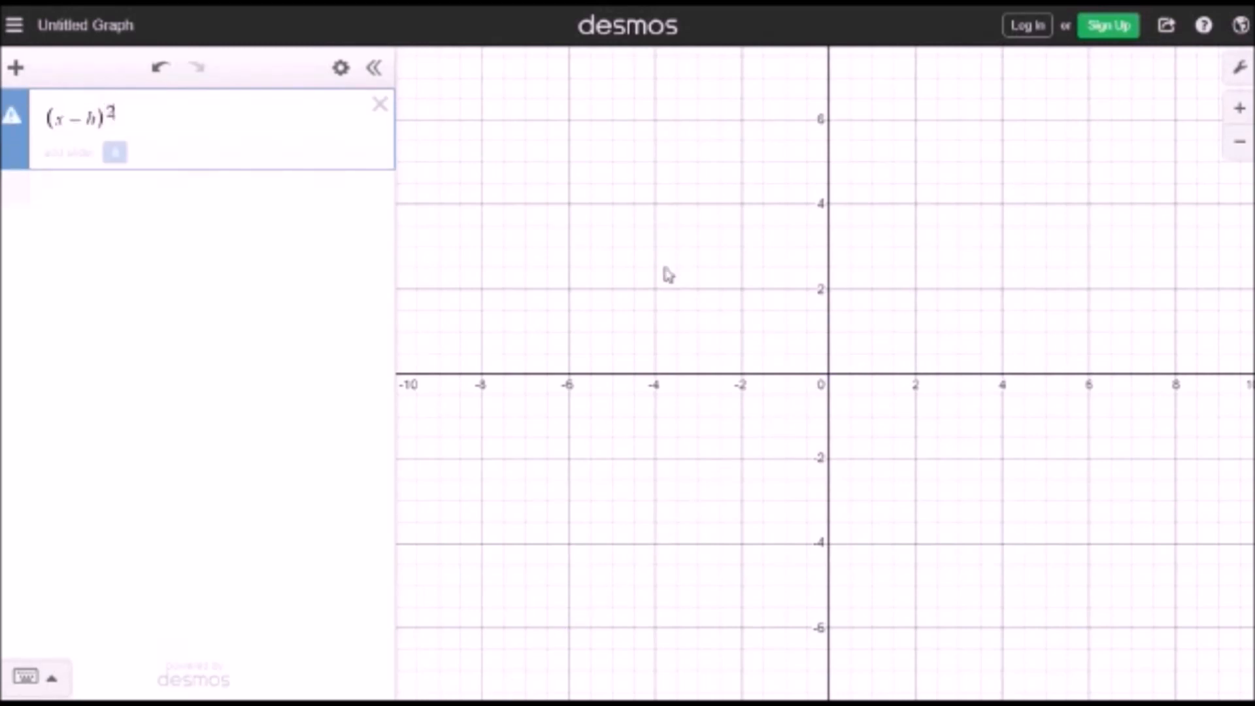
{"action": "key", "text": "Right"}
{"action": "type", "text": "/a^2"}
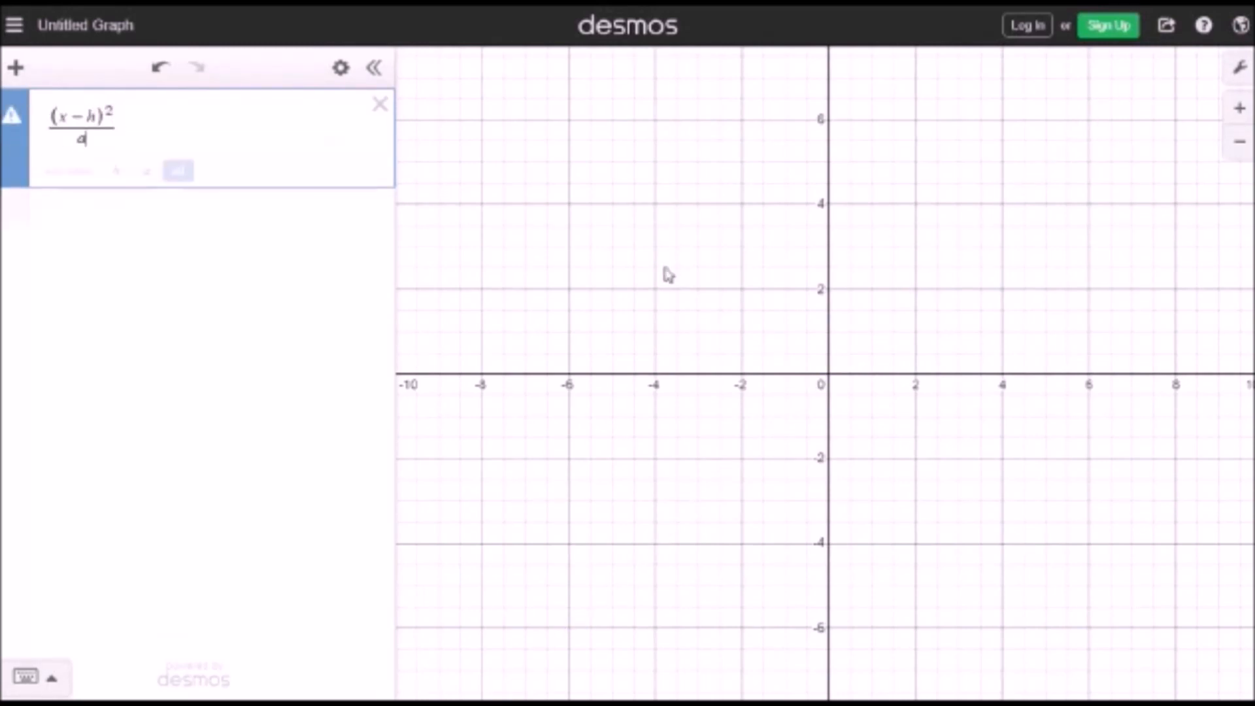
{"action": "key", "text": "Right"}
{"action": "key", "text": "Right"}
{"action": "type", "text": "+"}
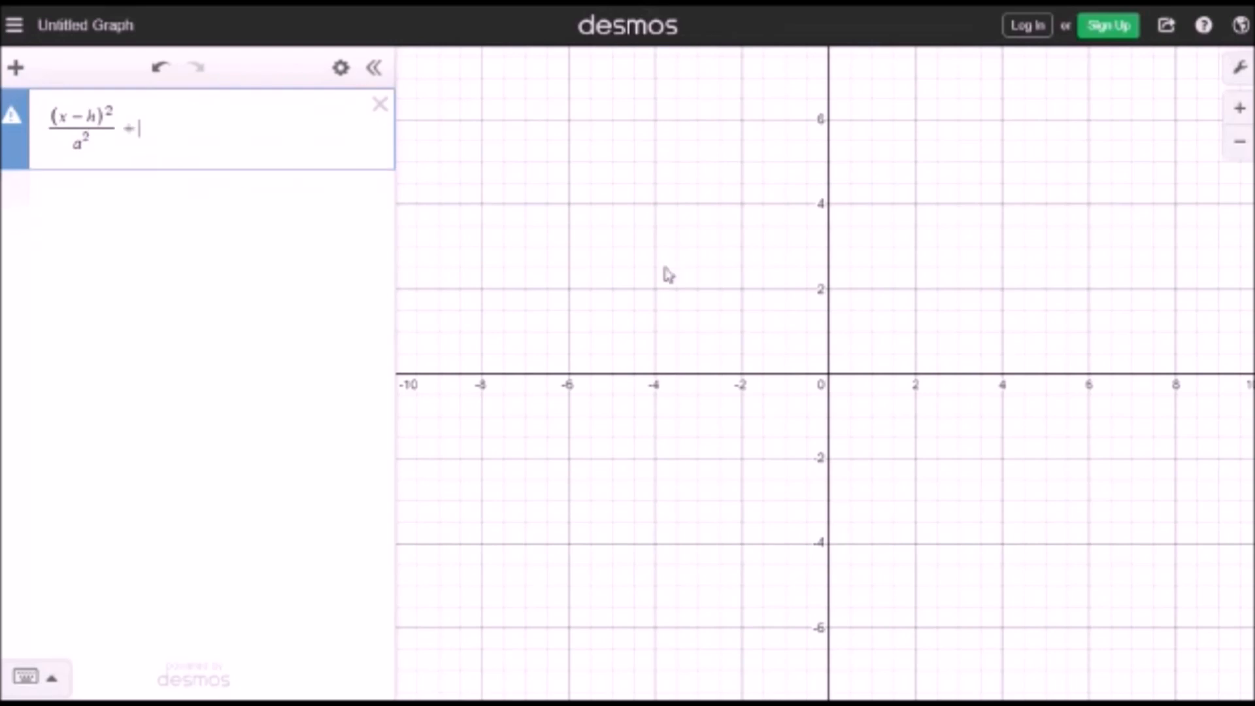
{"action": "type", "text": "(y-k"}
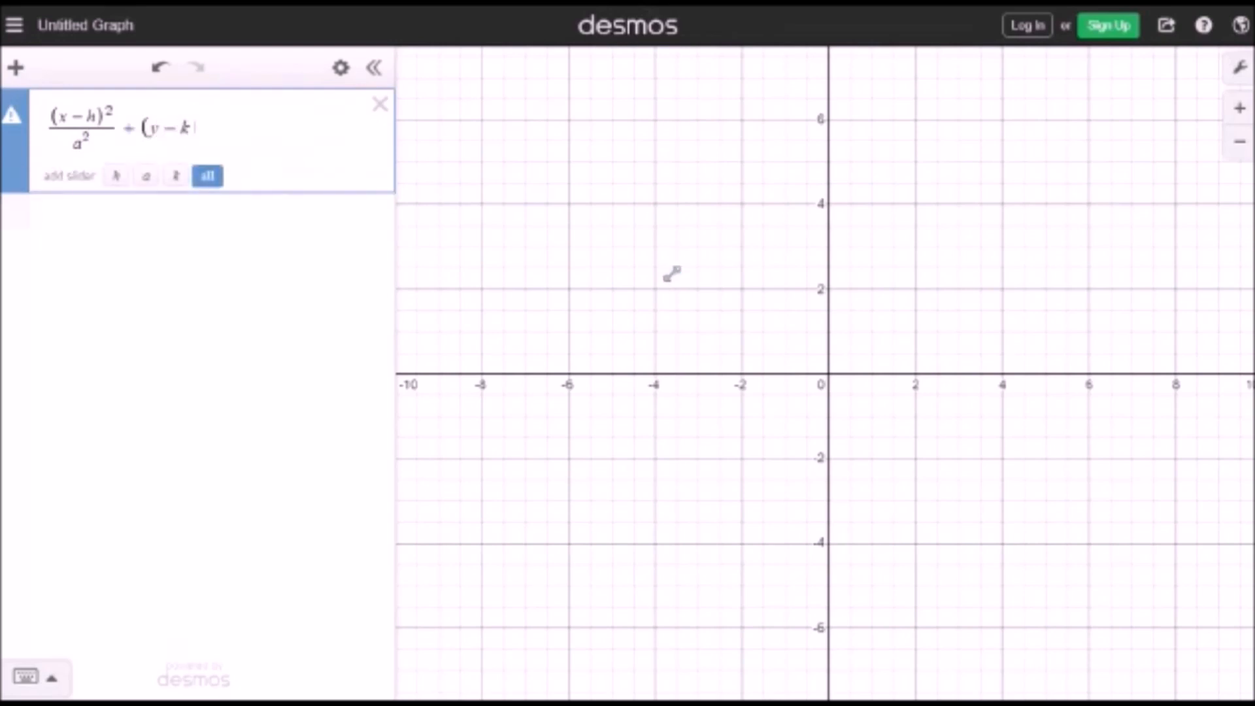
{"action": "type", "text": ")^2"}
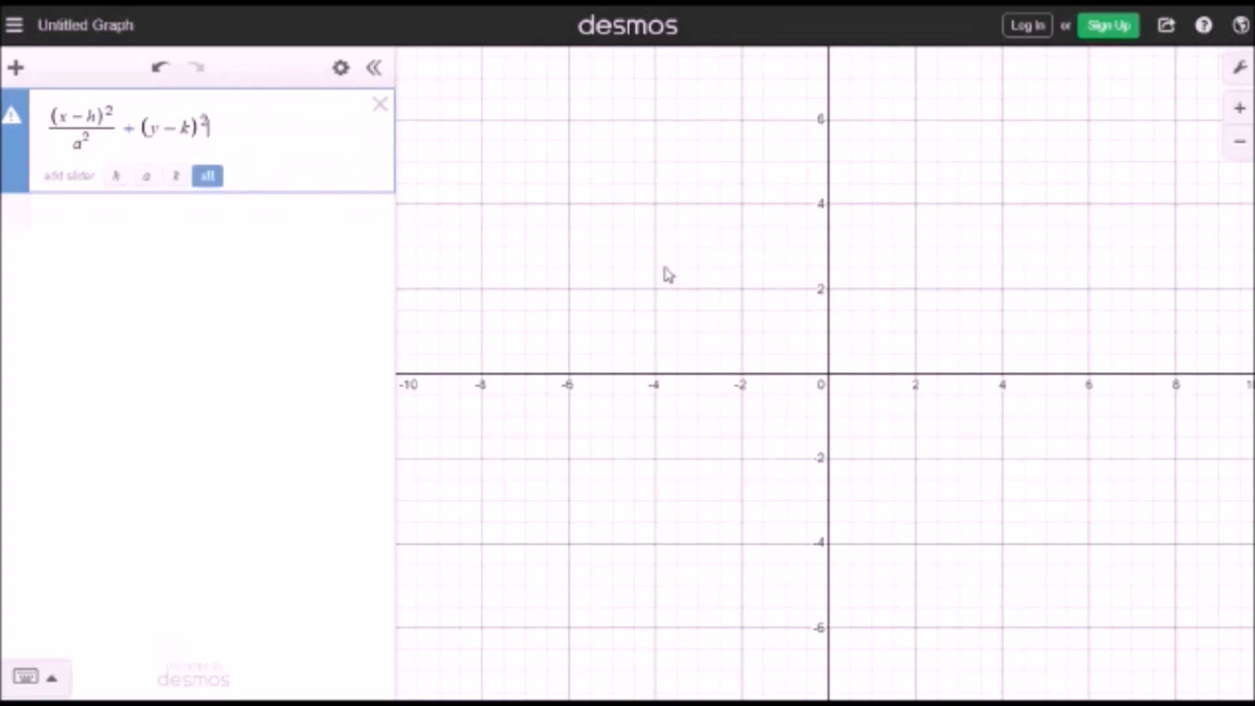
{"action": "type", "text": "/b^2"}
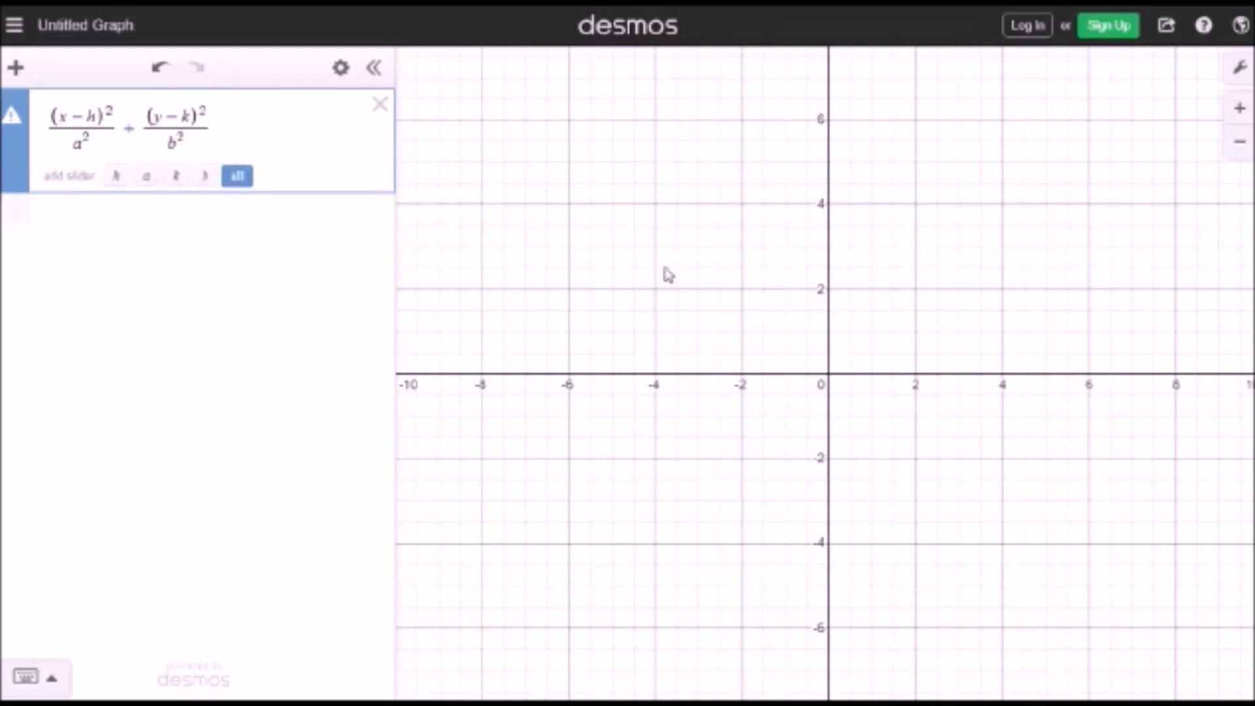
{"action": "type", "text": "=1"}
Step: Add sliders for h, a, k and b, and adjust them to shift and reshape the ellipse
{"action": "left_click", "coordinate": [237, 188]}
{"action": "mouse_move", "coordinate": [229, 222]}
{"action": "left_mouse_down"}
{"action": "mouse_move", "coordinate": [328, 222]}
{"action": "mouse_move", "coordinate": [123, 225]}
{"action": "mouse_move", "coordinate": [230, 235]}
{"action": "left_mouse_up"}
{"action": "mouse_move", "coordinate": [236, 300]}
{"action": "left_mouse_down"}
{"action": "mouse_move", "coordinate": [283, 303]}
{"action": "mouse_move", "coordinate": [170, 308]}
{"action": "mouse_move", "coordinate": [329, 284]}
{"action": "mouse_move", "coordinate": [190, 311]}
{"action": "mouse_move", "coordinate": [222, 300]}
{"action": "left_mouse_up"}
{"action": "mouse_move", "coordinate": [234, 366]}
{"action": "left_mouse_down"}
{"action": "mouse_move", "coordinate": [190, 378]}
{"action": "mouse_move", "coordinate": [230, 376]}
{"action": "left_mouse_up"}
{"action": "left_click_drag", "start_coordinate": [223, 296], "coordinate": [242, 302]}
{"action": "mouse_move", "coordinate": [230, 445]}
{"action": "left_mouse_down"}
{"action": "mouse_move", "coordinate": [283, 441]}
{"action": "mouse_move", "coordinate": [162, 445]}
{"action": "mouse_move", "coordinate": [253, 442]}
{"action": "left_mouse_up"}
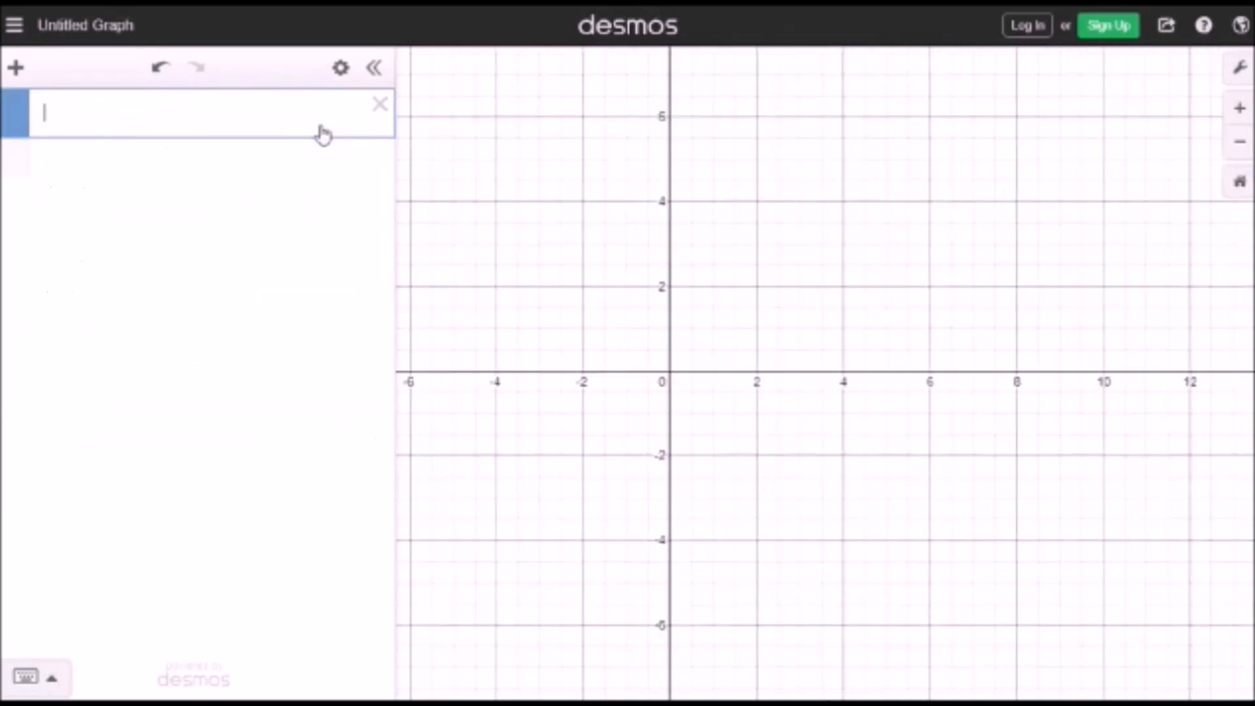
Step: Enter the vertical ellipse equation (x-h)^2/b^2+(y-k)^2/a^2=1 in the empty expression
{"action": "type", "text": "(x-h)^2"}
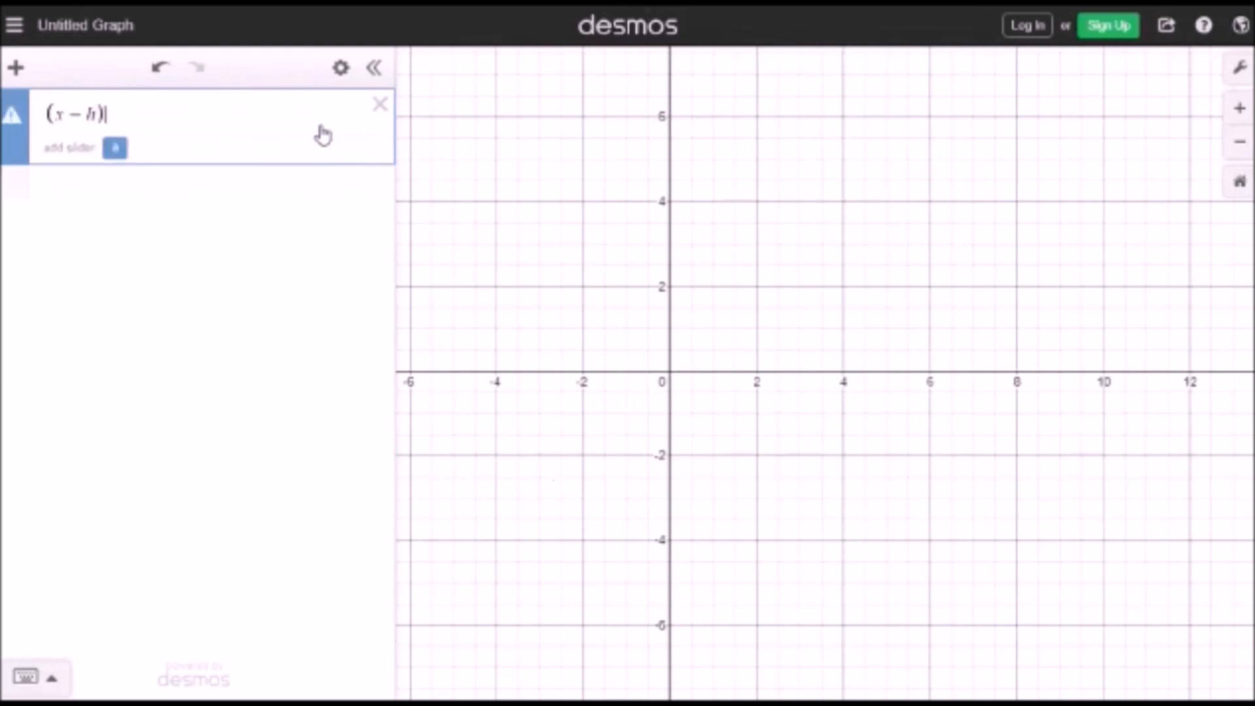
{"action": "key", "text": "Right"}
{"action": "type", "text": "/b^2"}
{"action": "key", "text": "Right"}
{"action": "key", "text": "Right"}
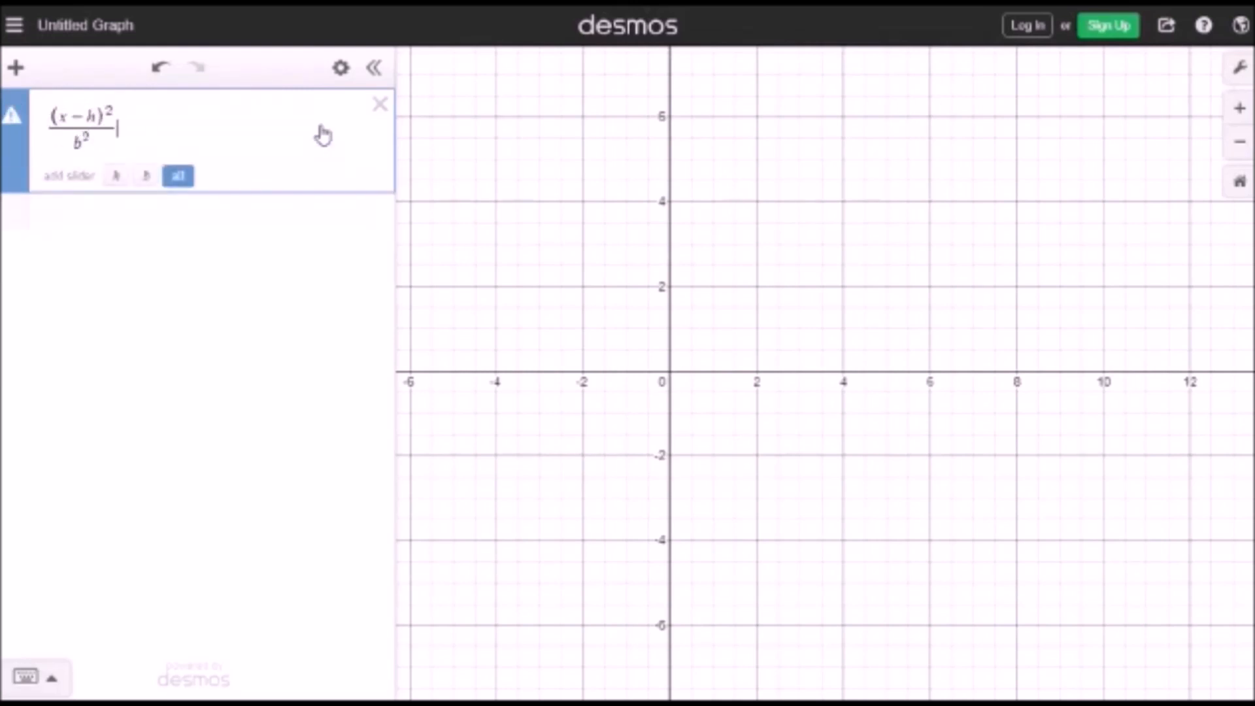
{"action": "type", "text": "+(y-k)"}
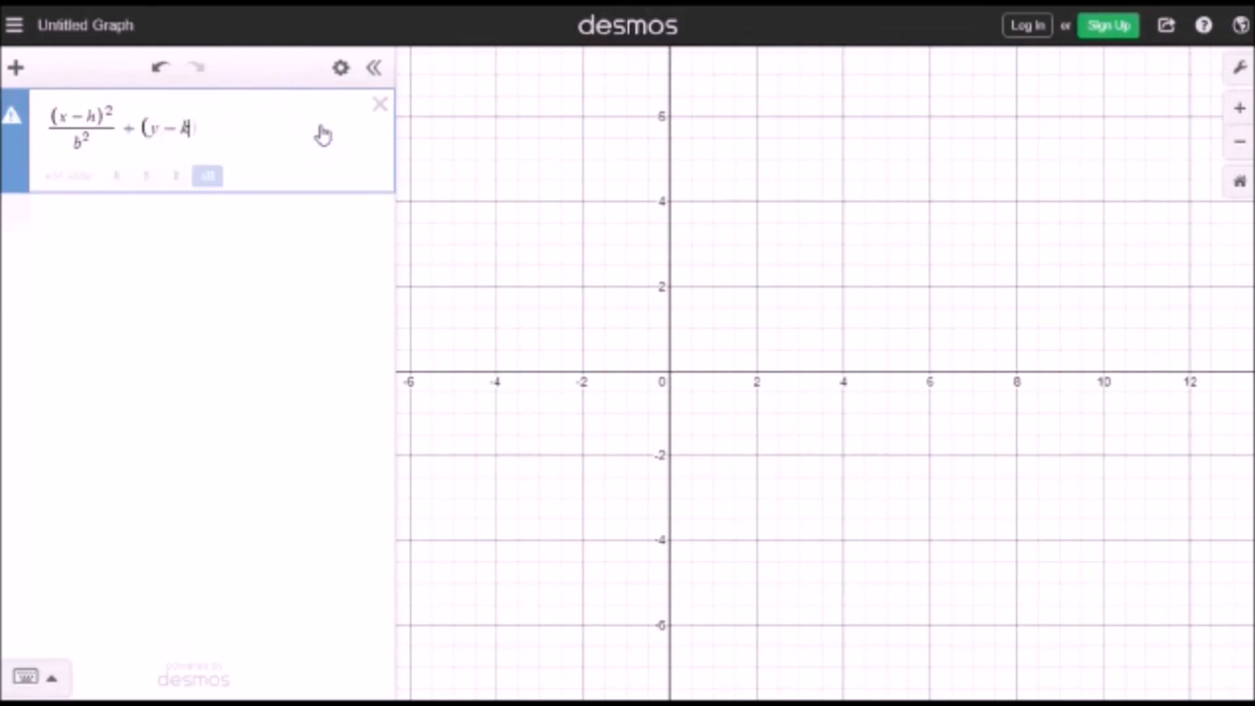
{"action": "type", "text": "^2"}
{"action": "key", "text": "Right"}
{"action": "type", "text": "/a^2"}
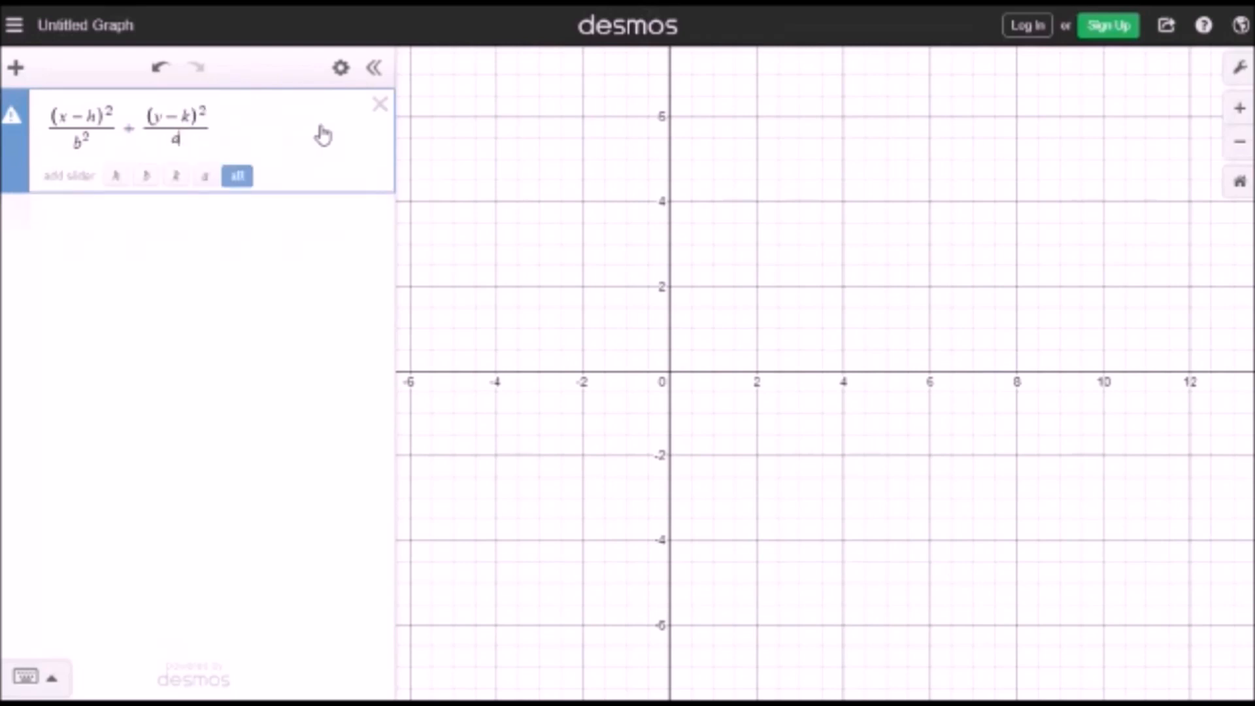
{"action": "key", "text": "Right"}
{"action": "key", "text": "Right"}
{"action": "type", "text": "=1"}
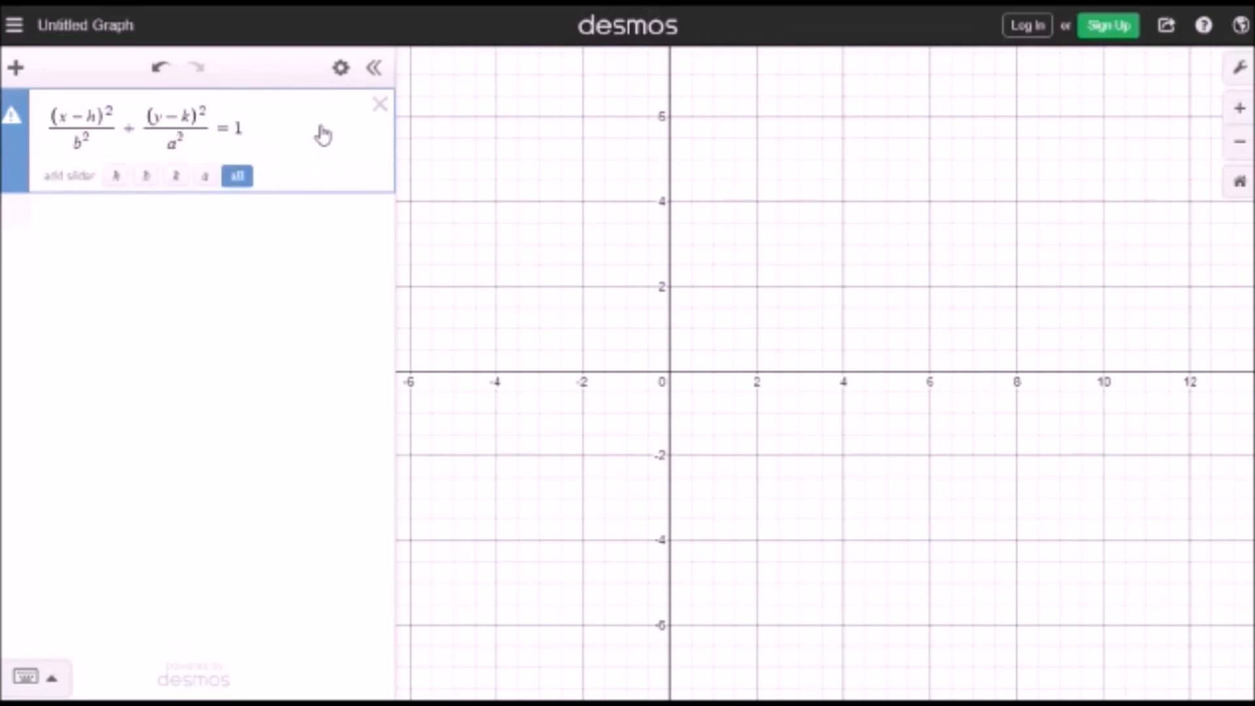
Step: Add sliders for h, b, k and a, and vary the vertical ellipse by increasing a and decreasing k
{"action": "left_click", "coordinate": [237, 176]}
{"action": "left_click_drag", "start_coordinate": [233, 228], "coordinate": [241, 303]}
{"action": "left_click_drag", "start_coordinate": [232, 441], "coordinate": [258, 436]}
{"action": "mouse_move", "coordinate": [229, 369]}
{"action": "left_mouse_down"}
{"action": "mouse_move", "coordinate": [252, 381]}
{"action": "mouse_move", "coordinate": [217, 383]}
{"action": "left_mouse_up"}
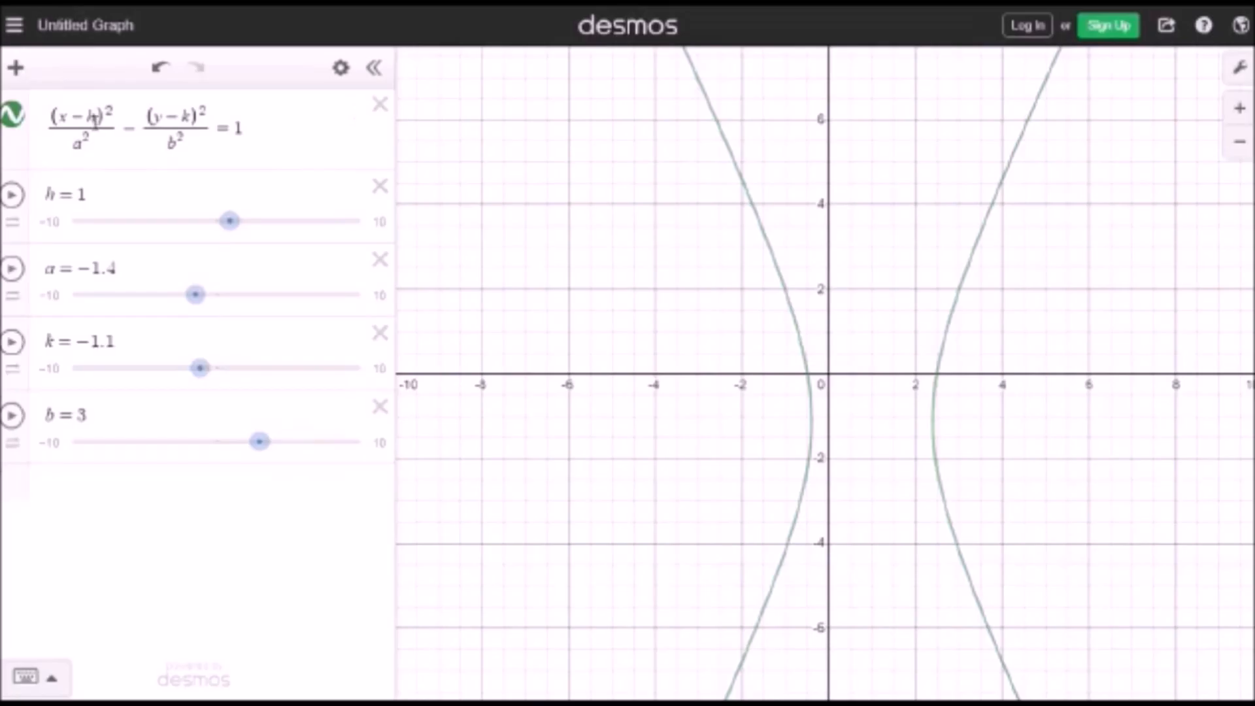
Step: Change the numerator of the hyperbola equation's first fraction to (y-k)^2
{"action": "left_click", "coordinate": [77, 125]}
{"action": "key", "text": "BackSpace"}
{"action": "type", "text": "y"}
{"action": "key", "text": "Right"}
{"action": "key", "text": "Right"}
{"action": "key", "text": "BackSpace"}
{"action": "type", "text": "k"}
{"action": "key", "text": "Right"}
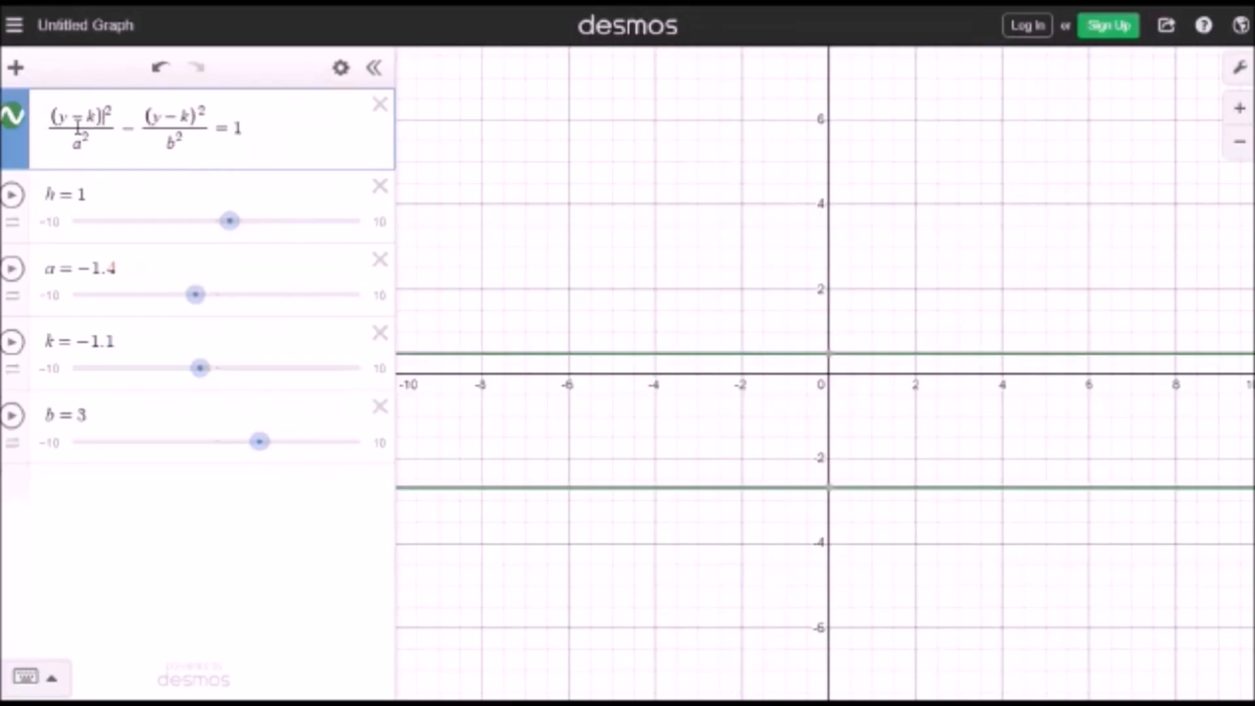
Step: Change the numerator of the hyperbola equation's second fraction to (x-h)^2
{"action": "key", "text": "Right"}
{"action": "key", "text": "Right"}
{"action": "key", "text": "BackSpace"}
{"action": "type", "text": "x"}
{"action": "key", "text": "Right"}
{"action": "key", "text": "Right"}
{"action": "key", "text": "BackSpace"}
{"action": "type", "text": "h"}
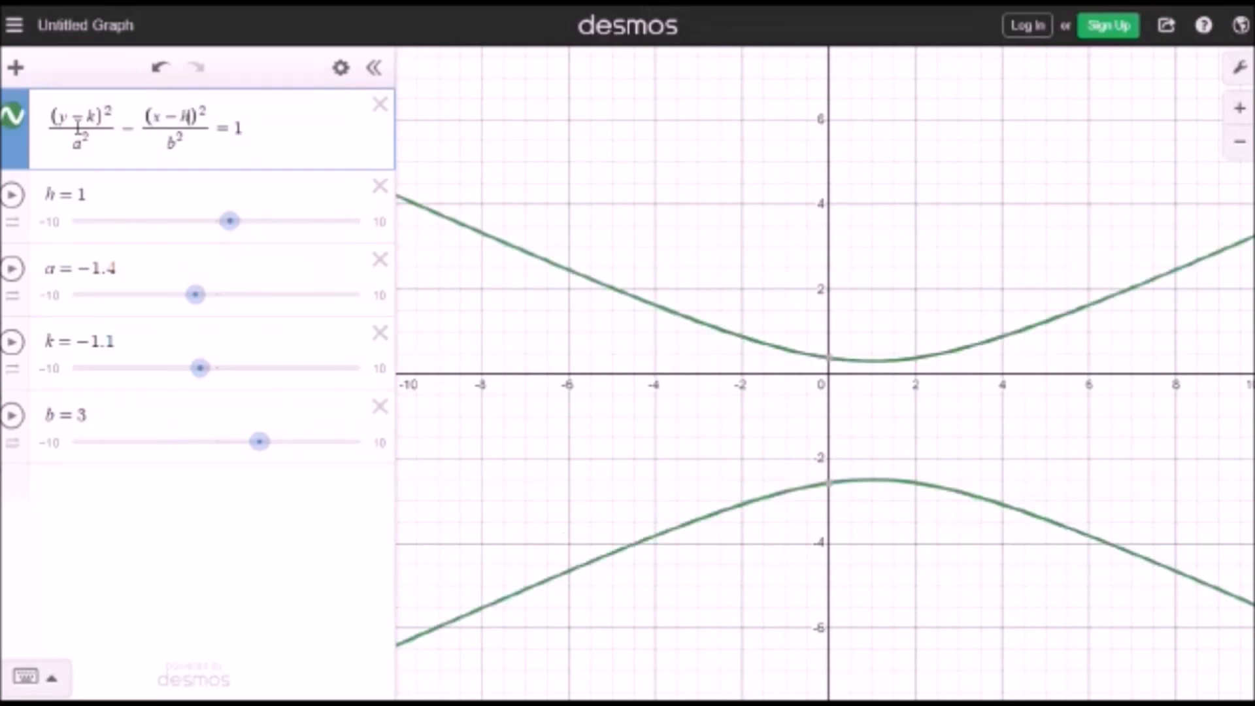
Step: Animate the h, a, k and b sliders of the vertical hyperbola and stop each animation
{"action": "left_click", "coordinate": [13, 195]}
{"action": "left_click", "coordinate": [14, 269]}
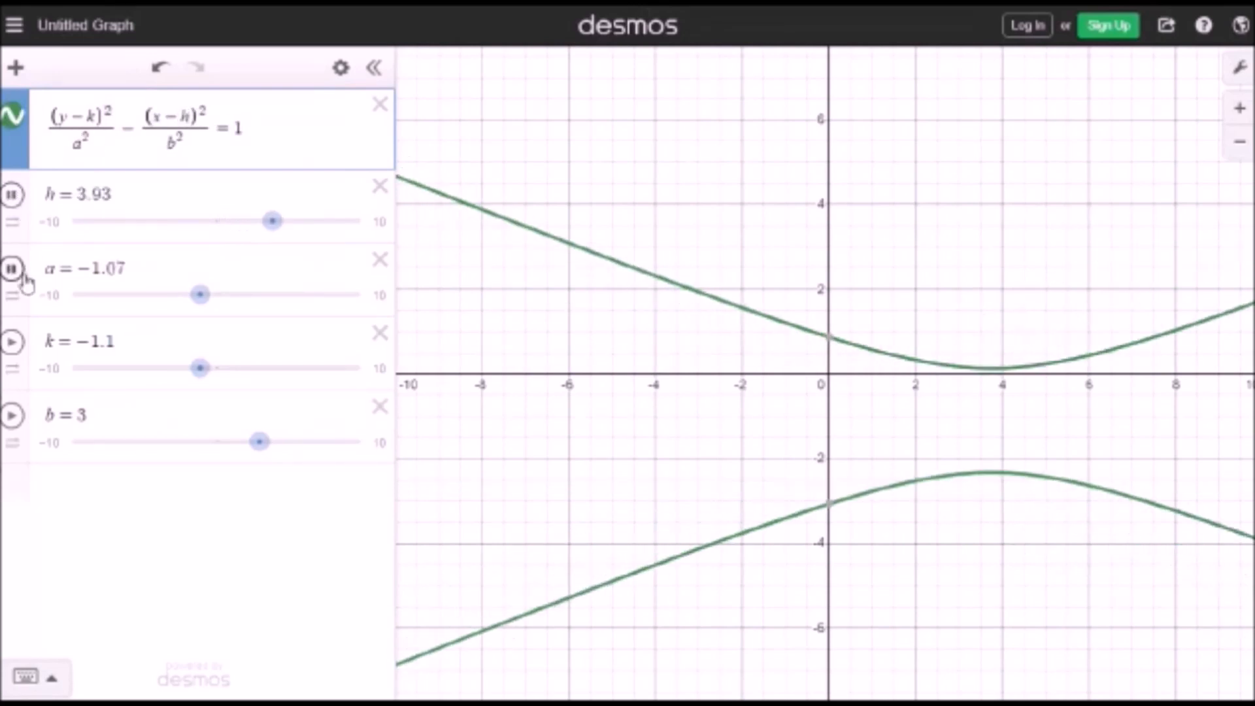
{"action": "left_click", "coordinate": [12, 196]}
{"action": "left_click", "coordinate": [14, 269]}
{"action": "left_click", "coordinate": [15, 341]}
{"action": "left_click", "coordinate": [16, 342]}
{"action": "left_click", "coordinate": [13, 417]}
{"action": "left_click", "coordinate": [12, 418]}
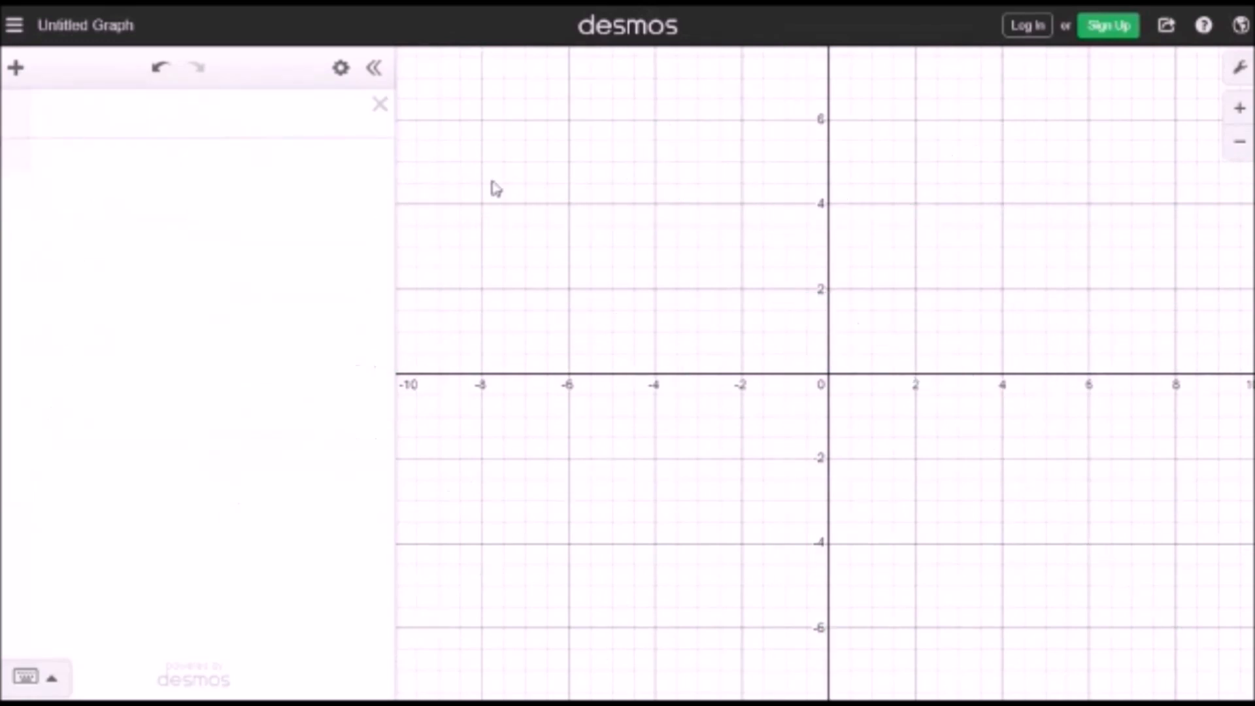
Step: Enter the horizontal hyperbola equation (x-h)^2/a^2-(y-k)^2/b^2=1 in the blank graph
{"action": "left_click", "coordinate": [249, 128]}
{"action": "type", "text": "(x-h)"}
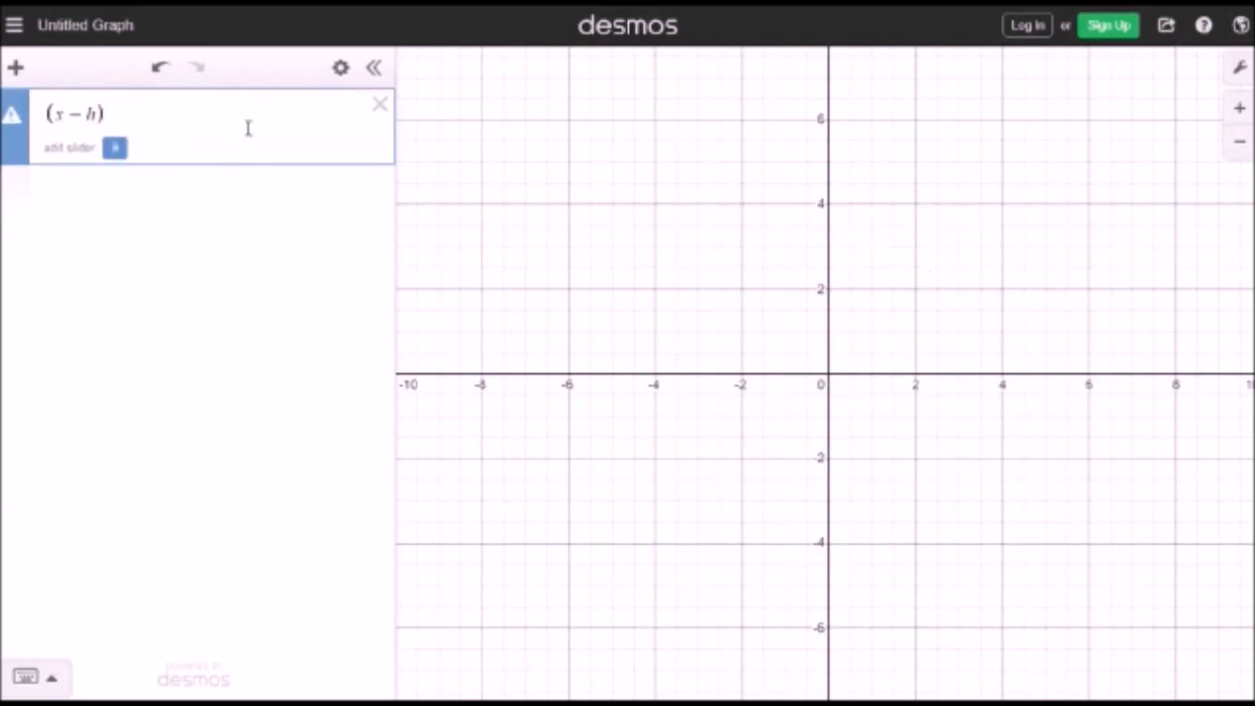
{"action": "type", "text": "^2/a"}
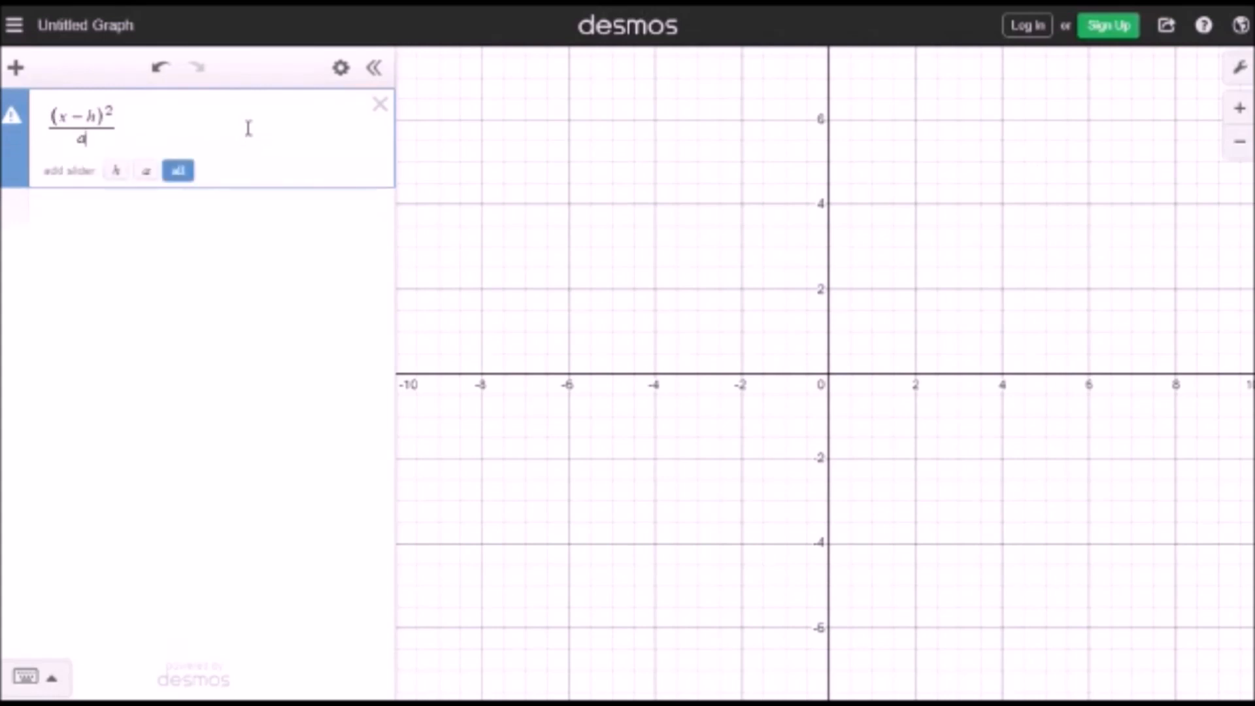
{"action": "type", "text": "^2-(y-k)^2"}
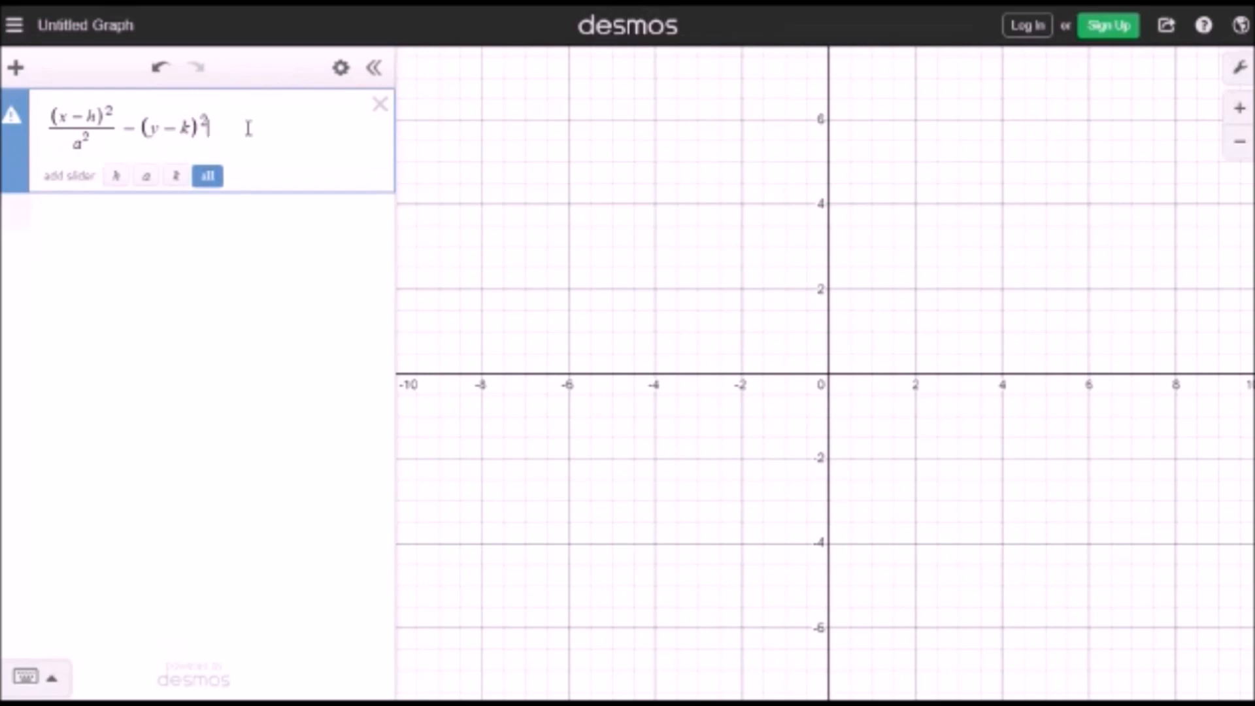
{"action": "key", "text": "Right"}
{"action": "type", "text": "/b^2"}
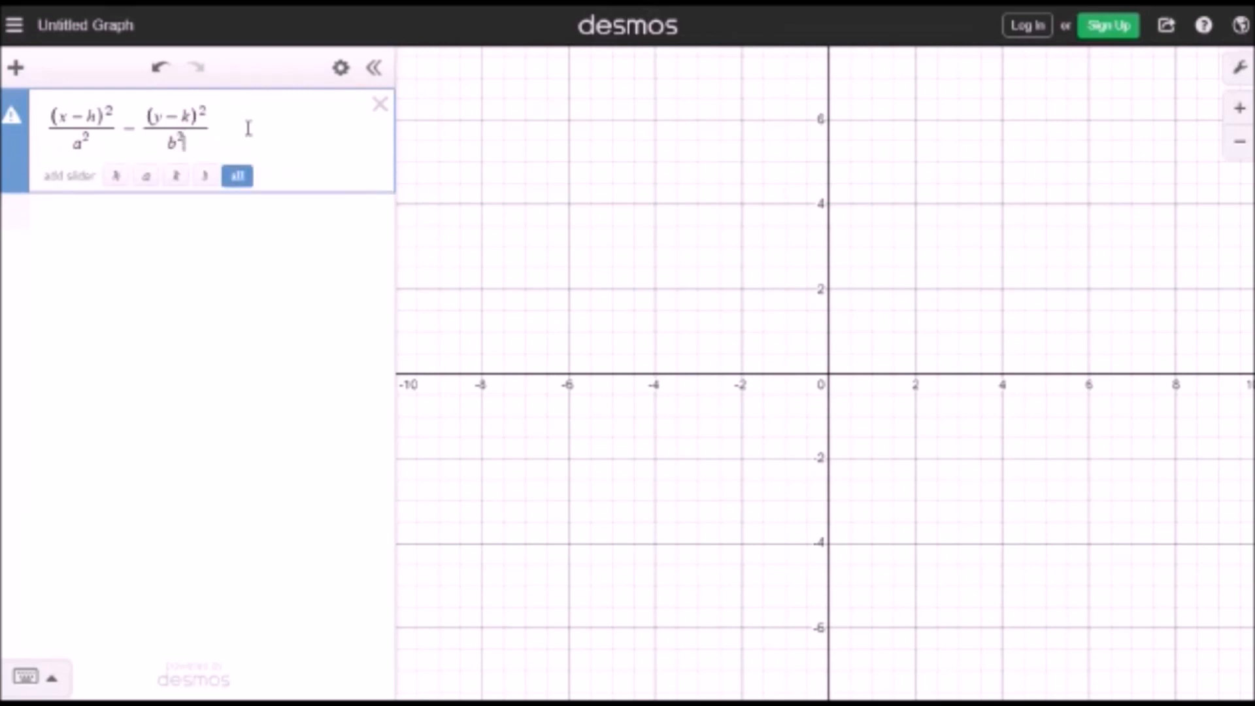
{"action": "type", "text": "=1"}
Step: Add sliders for h, a, k and b, and reshape the hyperbola by decreasing a and k and increasing b
{"action": "left_click", "coordinate": [237, 177]}
{"action": "mouse_move", "coordinate": [231, 223]}
{"action": "left_mouse_down"}
{"action": "mouse_move", "coordinate": [174, 222]}
{"action": "mouse_move", "coordinate": [231, 225]}
{"action": "left_mouse_up"}
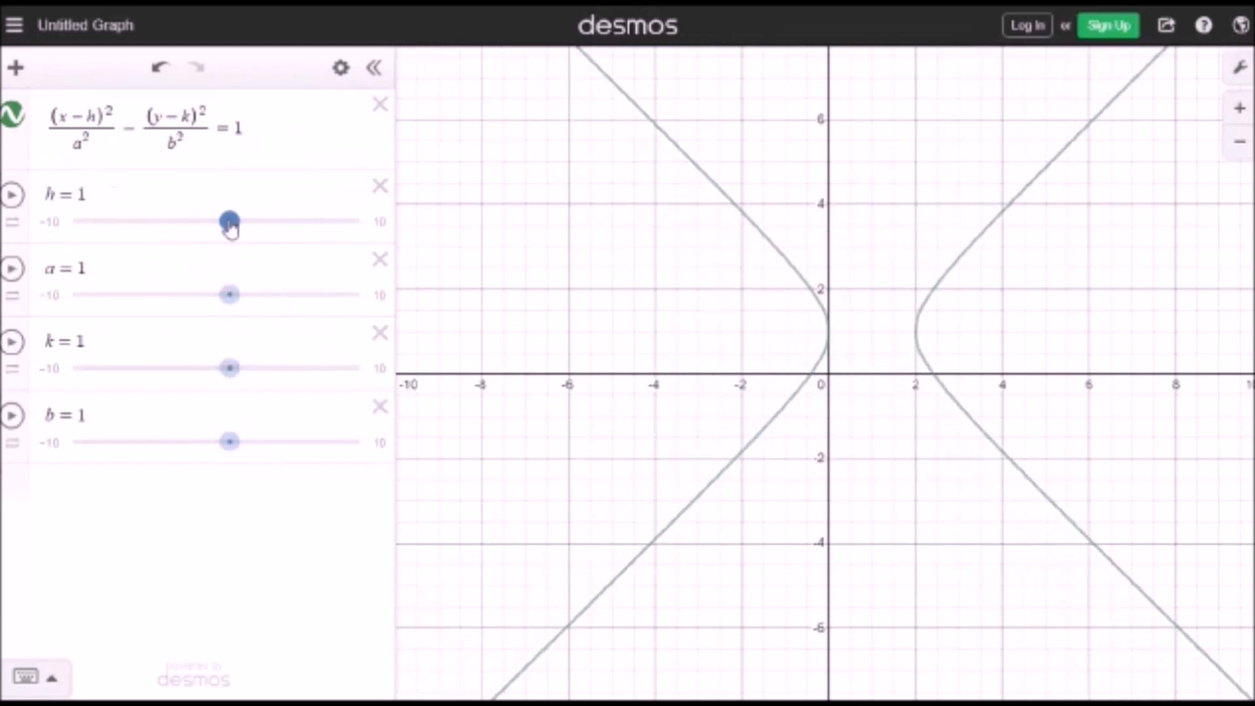
{"action": "left_click_drag", "start_coordinate": [238, 314], "coordinate": [202, 316]}
{"action": "left_click_drag", "start_coordinate": [241, 383], "coordinate": [208, 386]}
{"action": "left_click_drag", "start_coordinate": [229, 440], "coordinate": [260, 458]}
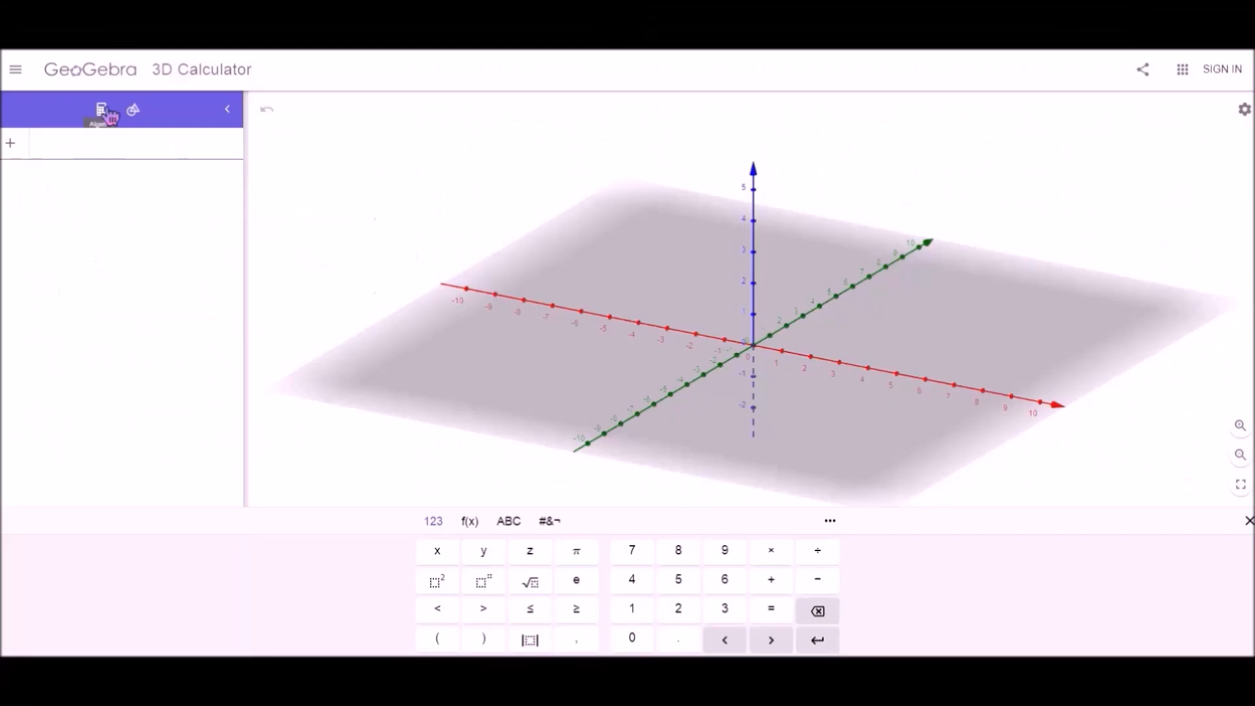
Step: Switch to GeoGebra 3D Calculator and plot the hyperbola equation (x-h)^2/a^2-(y-k)^2/b^2=1
{"action": "type", "text": "(x-h)"}
{"action": "left_click", "coordinate": [440, 584]}
{"action": "type", "text": "/a"}
{"action": "left_click", "coordinate": [438, 581]}
{"action": "left_click", "coordinate": [89, 153]}
{"action": "type", "text": "- (y - k)"}
{"action": "left_click", "coordinate": [438, 581]}
{"action": "type", "text": "/b"}
{"action": "left_click", "coordinate": [437, 582]}
{"action": "left_click", "coordinate": [136, 153]}
{"action": "type", "text": "=1"}
{"action": "key", "text": "Return"}
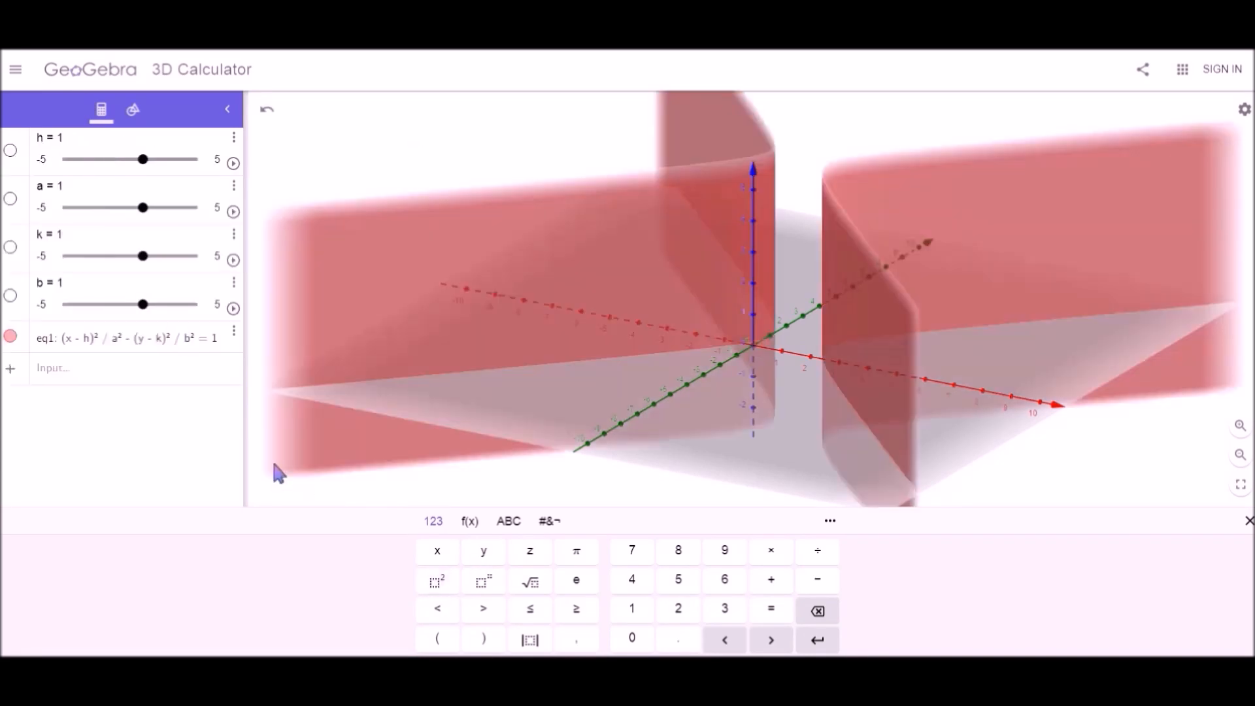
Step: Examine the hyperbolic surface in 3D from different angles and from farther away
{"action": "left_click_drag", "start_coordinate": [736, 395], "coordinate": [772, 421]}
{"action": "left_click", "coordinate": [1237, 606]}
{"action": "left_click", "coordinate": [1237, 607]}
{"action": "left_click", "coordinate": [1238, 606]}
{"action": "mouse_move", "coordinate": [860, 265]}
{"action": "left_mouse_down"}
{"action": "mouse_move", "coordinate": [862, 280]}
{"action": "mouse_move", "coordinate": [882, 272]}
{"action": "left_mouse_up"}
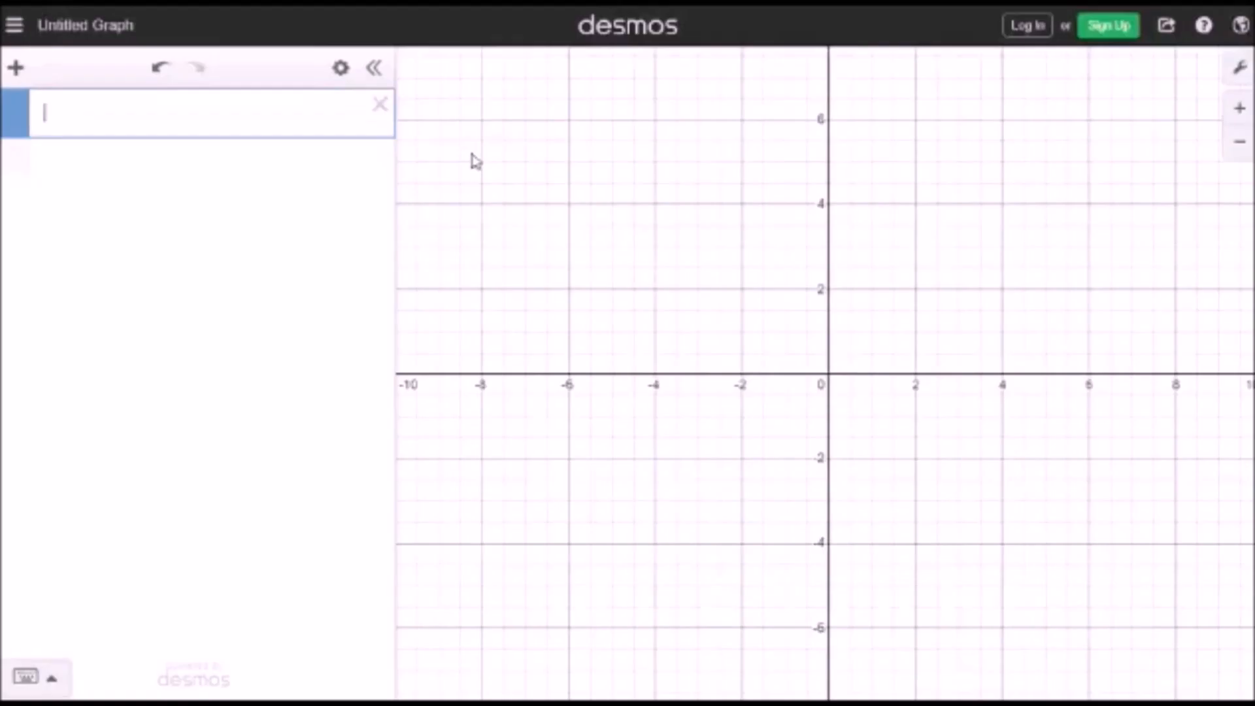
Step: Switch back to Desmos and enter the parabola equation (x-h)^2=4p(y-k) in the blank graph
{"action": "type", "text": "(x-h)^2"}
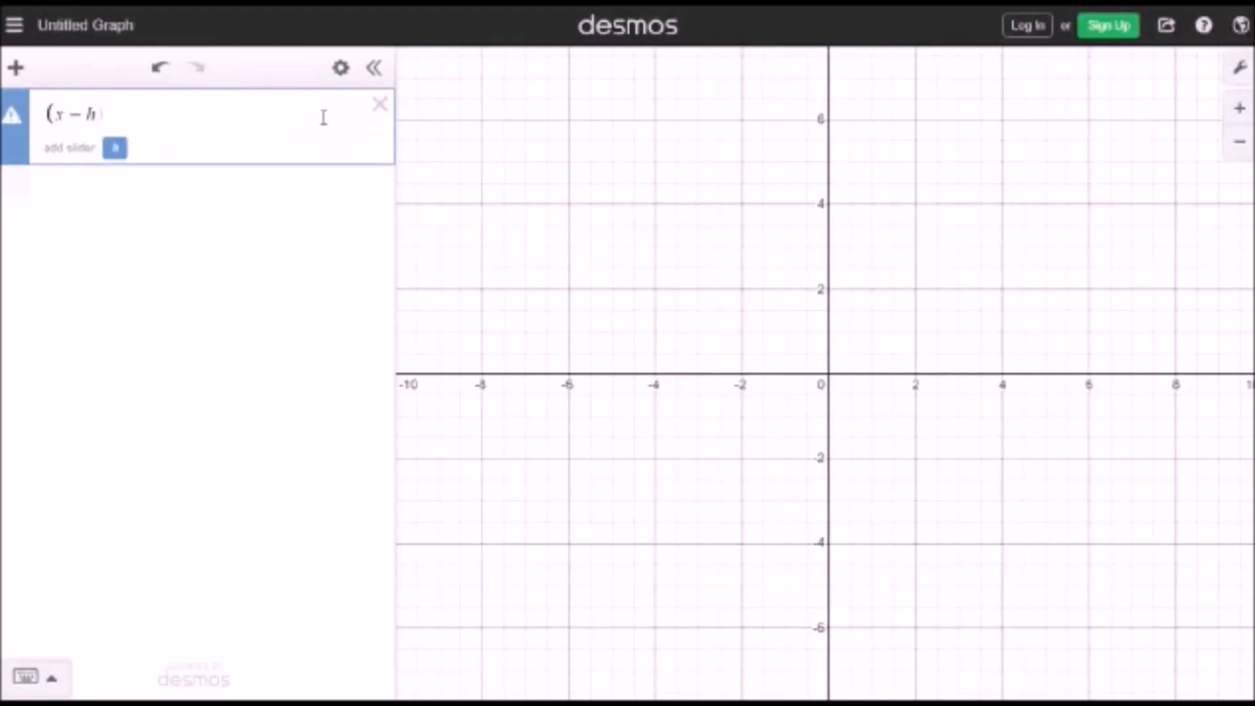
{"action": "type", "text": "=4p(y-k)"}
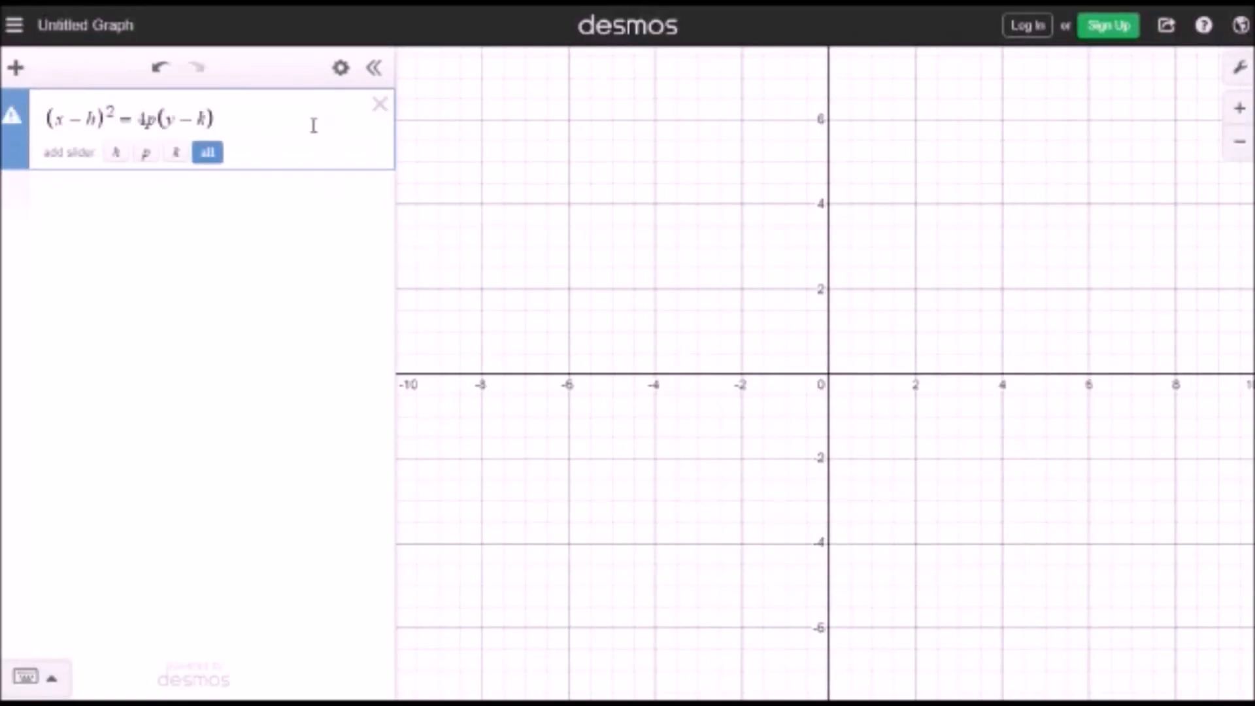
Step: Add sliders for h, p and k to the parabola and reshape it by varying them, moving k toward negative values
{"action": "left_click", "coordinate": [207, 151]}
{"action": "left_click_drag", "start_coordinate": [229, 198], "coordinate": [236, 198]}
{"action": "left_click_drag", "start_coordinate": [329, 198], "coordinate": [215, 198]}
{"action": "mouse_move", "coordinate": [230, 271]}
{"action": "left_mouse_down"}
{"action": "mouse_move", "coordinate": [328, 271]}
{"action": "mouse_move", "coordinate": [221, 265]}
{"action": "mouse_move", "coordinate": [230, 270]}
{"action": "left_mouse_up"}
{"action": "left_click_drag", "start_coordinate": [229, 345], "coordinate": [112, 345]}
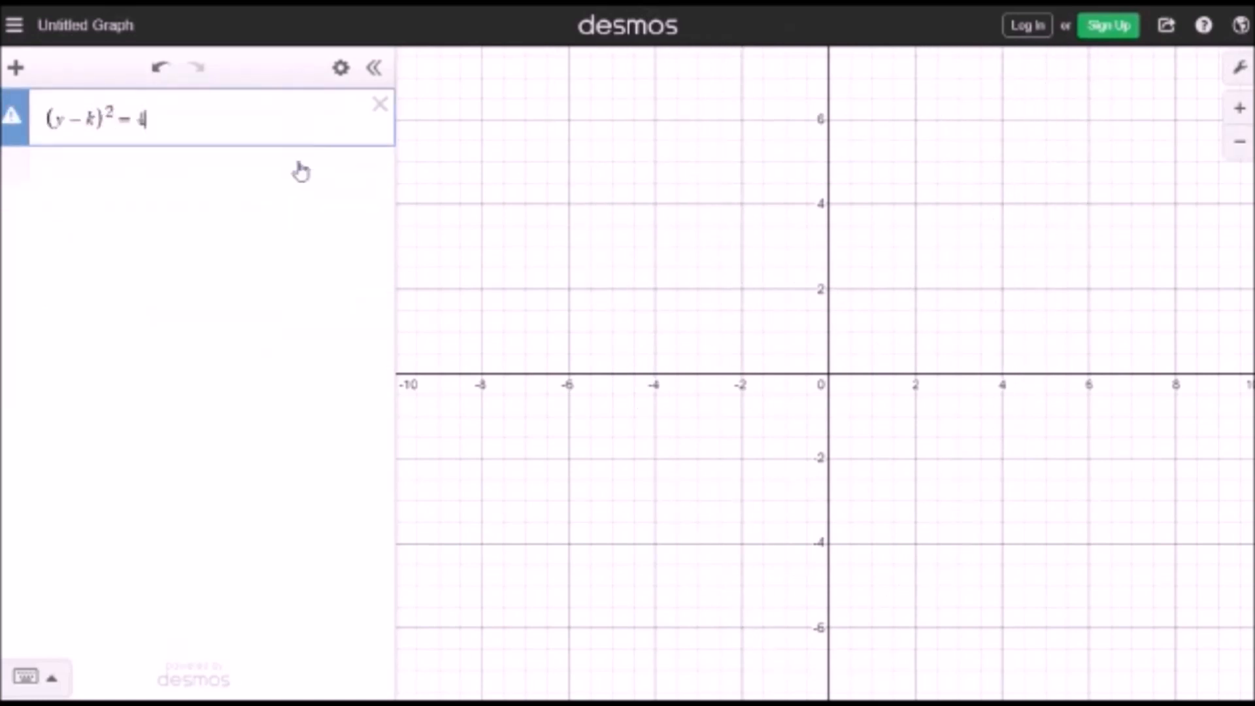
Step: Complete the sideways parabola equation (y-k)^2=4p(x-h), add sliders for all its parameters and vary each one
{"action": "type", "text": "-h)"}
{"action": "left_click", "coordinate": [208, 153]}
{"action": "left_click_drag", "start_coordinate": [835, 300], "coordinate": [677, 298]}
{"action": "mouse_move", "coordinate": [230, 197]}
{"action": "left_mouse_down"}
{"action": "mouse_move", "coordinate": [205, 213]}
{"action": "mouse_move", "coordinate": [281, 197]}
{"action": "mouse_move", "coordinate": [229, 199]}
{"action": "left_mouse_up"}
{"action": "mouse_move", "coordinate": [234, 273]}
{"action": "left_mouse_down"}
{"action": "mouse_move", "coordinate": [249, 277]}
{"action": "mouse_move", "coordinate": [229, 280]}
{"action": "left_mouse_up"}
{"action": "mouse_move", "coordinate": [248, 354]}
{"action": "left_mouse_down"}
{"action": "mouse_move", "coordinate": [150, 365]}
{"action": "mouse_move", "coordinate": [260, 372]}
{"action": "left_mouse_up"}
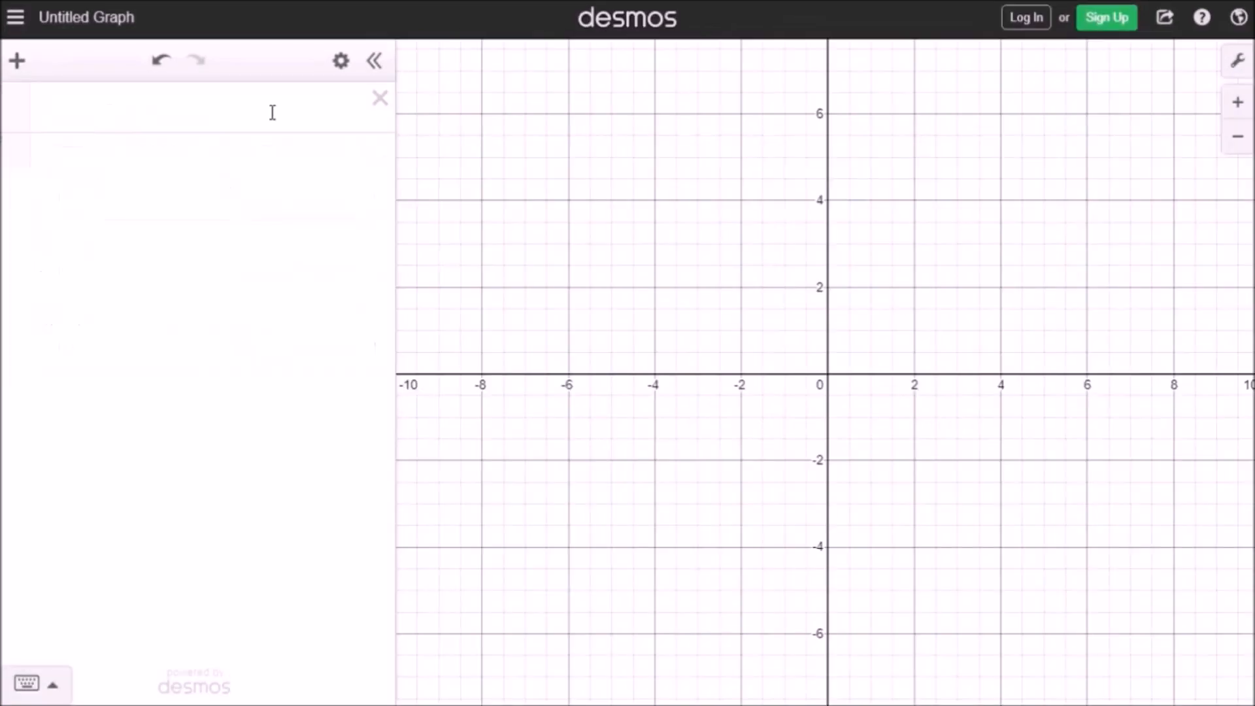
Step: Plot the parabola x^2=4ay in the blank graph, add a slider for a and set it to 3.8
{"action": "type", "text": "x^2"}
{"action": "key", "text": "Right"}
{"action": "type", "text": "="}
{"action": "left_click", "coordinate": [116, 145]}
{"action": "left_click_drag", "start_coordinate": [229, 194], "coordinate": [281, 229]}
Step: Add the downward-opening parabola x^2=-4ay as a separate expression
{"action": "left_click", "coordinate": [282, 230]}
{"action": "type", "text": "x^2"}
{"action": "key", "text": "Right"}
{"action": "type", "text": "=-4ay"}
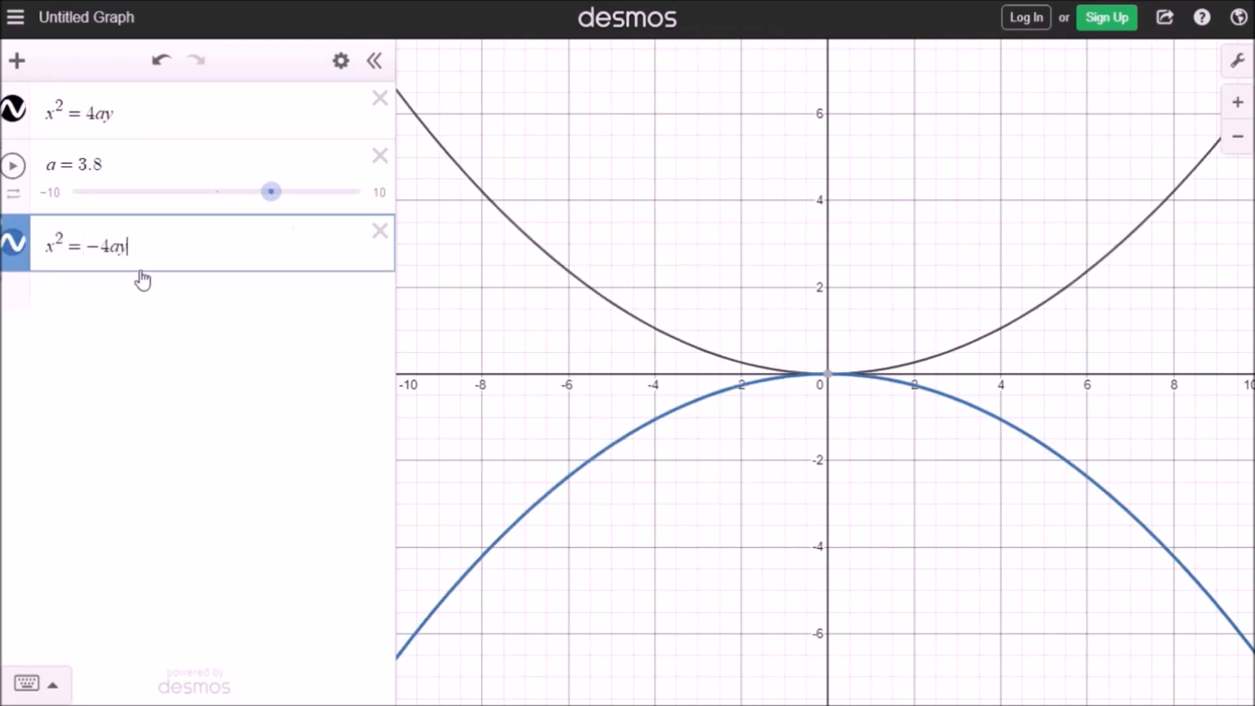
Step: Add the parabola (x-h)^2=4a(y-k) with sliders for h and k, decreasing h and increasing k
{"action": "key", "text": "Return"}
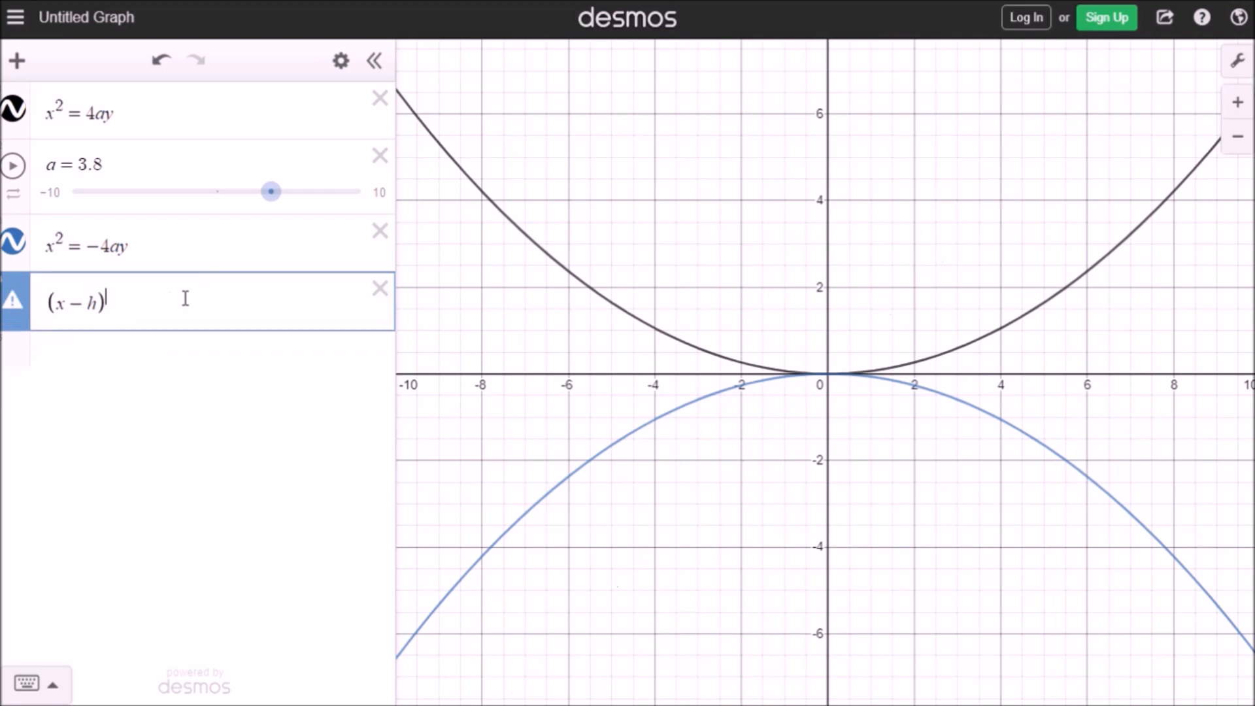
{"action": "left_click", "coordinate": [177, 337]}
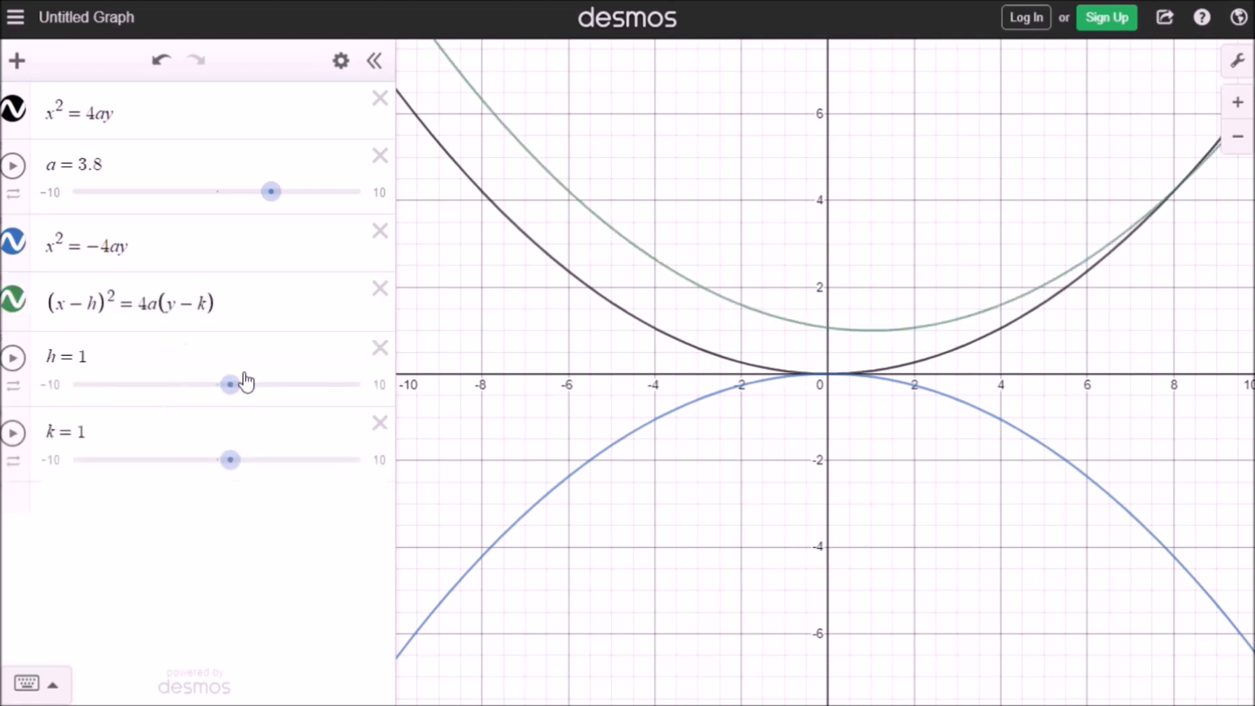
{"action": "mouse_move", "coordinate": [231, 385]}
{"action": "left_mouse_down"}
{"action": "mouse_move", "coordinate": [328, 387]}
{"action": "mouse_move", "coordinate": [225, 405]}
{"action": "mouse_move", "coordinate": [219, 389]}
{"action": "left_mouse_up"}
{"action": "left_click_drag", "start_coordinate": [231, 458], "coordinate": [296, 466]}
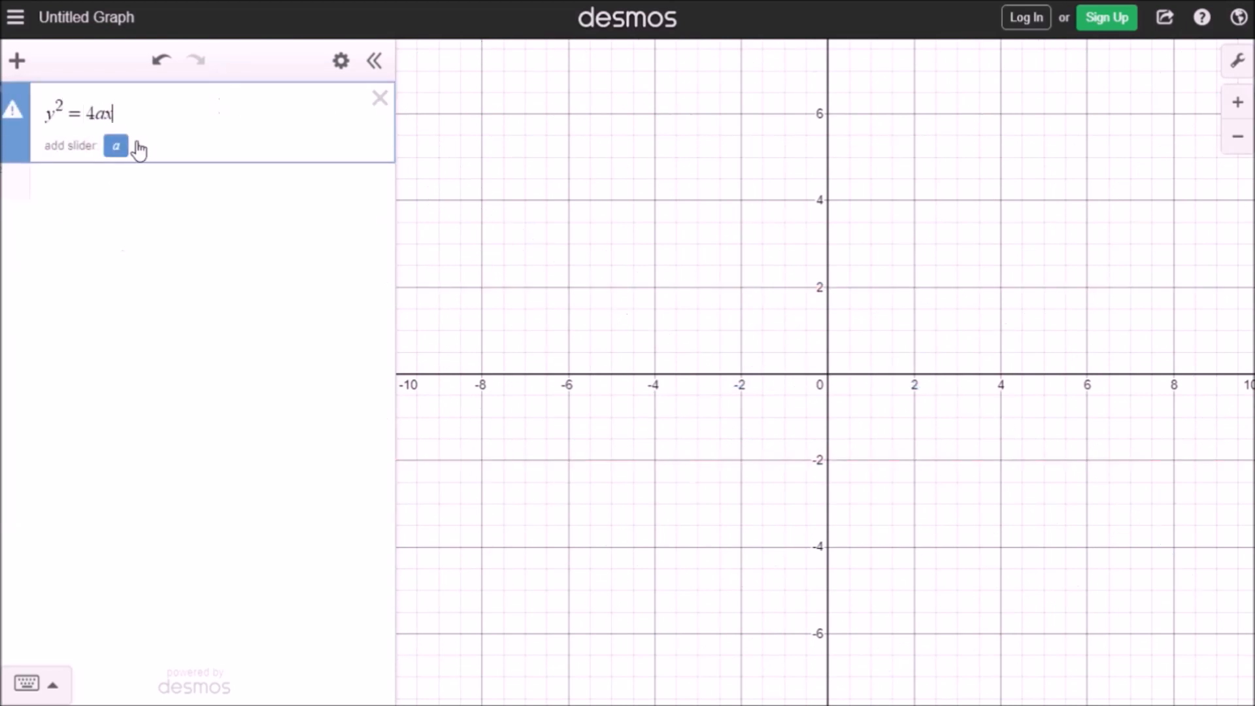
Step: Add a slider for a to y^2=4ax, plot the mirrored parabola y^2=-4ax and set a to 1.9
{"action": "left_click", "coordinate": [116, 146]}
{"action": "mouse_move", "coordinate": [231, 192]}
{"action": "left_mouse_down"}
{"action": "mouse_move", "coordinate": [300, 202]}
{"action": "mouse_move", "coordinate": [247, 201]}
{"action": "left_mouse_up"}
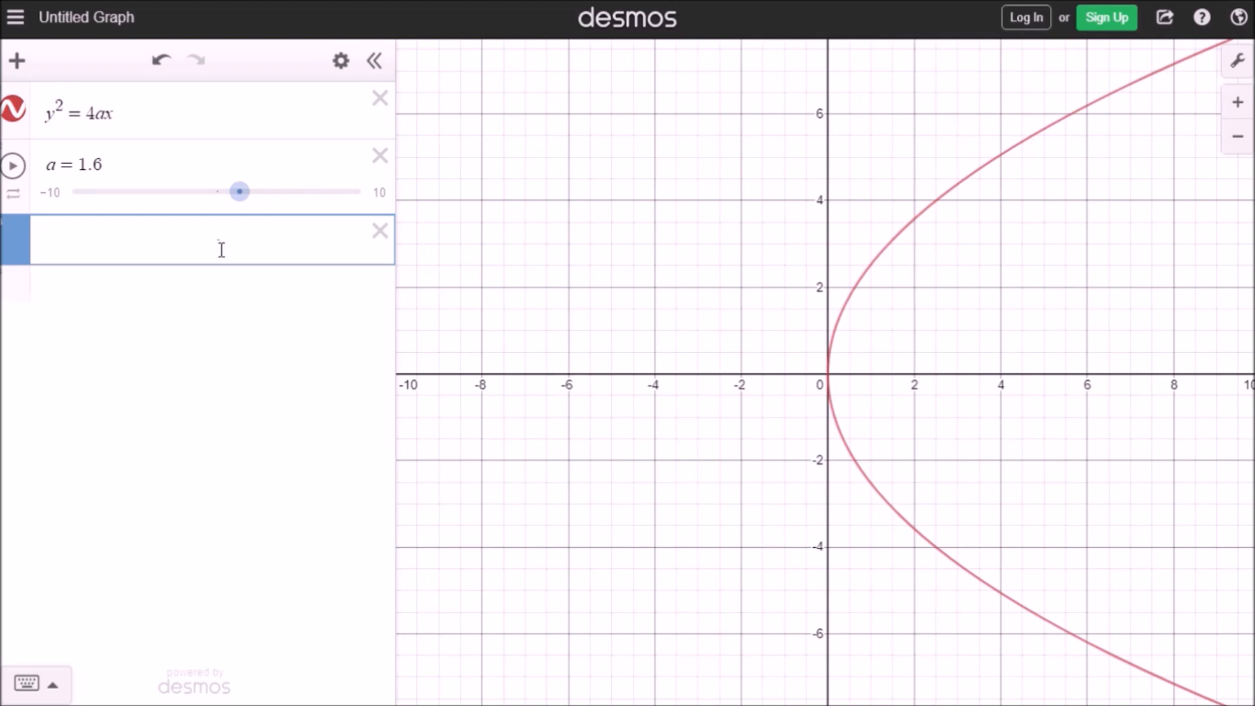
{"action": "type", "text": "ax"}
{"action": "mouse_move", "coordinate": [239, 191]}
{"action": "left_mouse_down"}
{"action": "mouse_move", "coordinate": [372, 196]}
{"action": "mouse_move", "coordinate": [202, 193]}
{"action": "mouse_move", "coordinate": [243, 191]}
{"action": "left_mouse_up"}
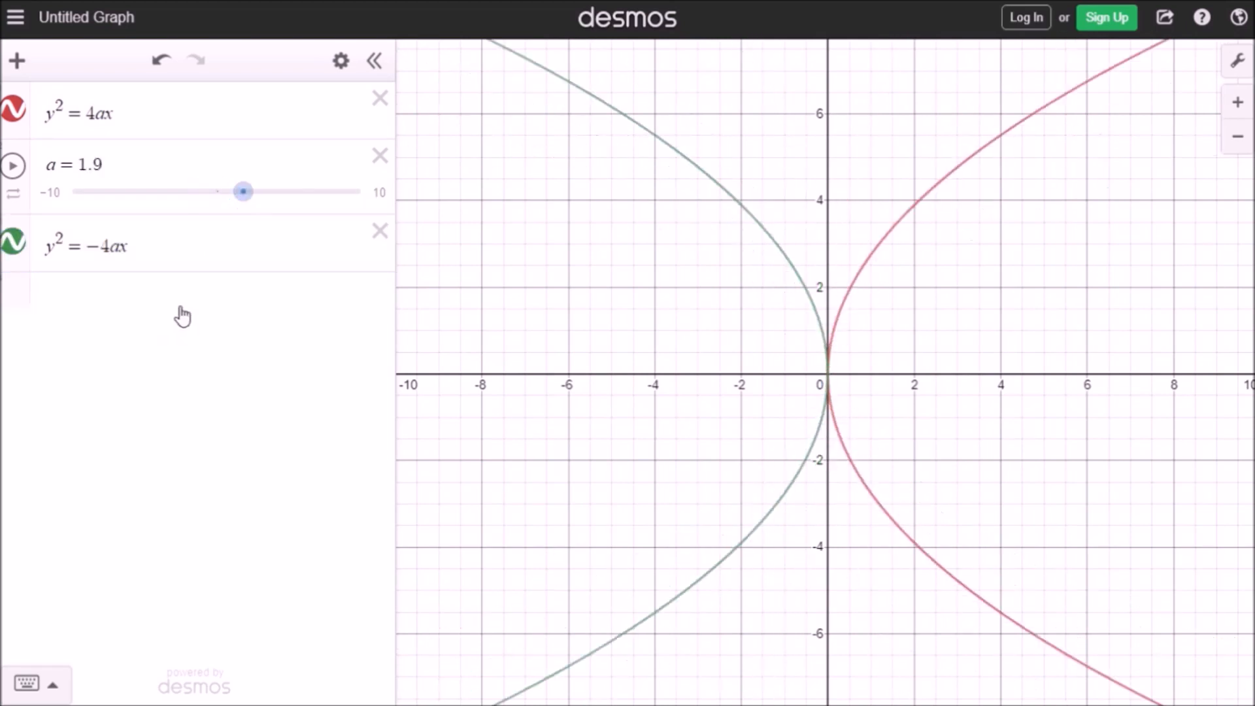
Step: Add the parabola (y-k)^2=4a(x-h) with sliders, setting k to 1.9 and h to 2.3
{"action": "left_click", "coordinate": [182, 316]}
{"action": "type", "text": "(y"}
{"action": "left_click", "coordinate": [177, 337]}
{"action": "mouse_move", "coordinate": [231, 384]}
{"action": "left_mouse_down"}
{"action": "mouse_move", "coordinate": [336, 386]}
{"action": "mouse_move", "coordinate": [243, 384]}
{"action": "left_mouse_up"}
{"action": "left_click_drag", "start_coordinate": [234, 459], "coordinate": [249, 460]}
{"action": "left_click", "coordinate": [258, 511]}
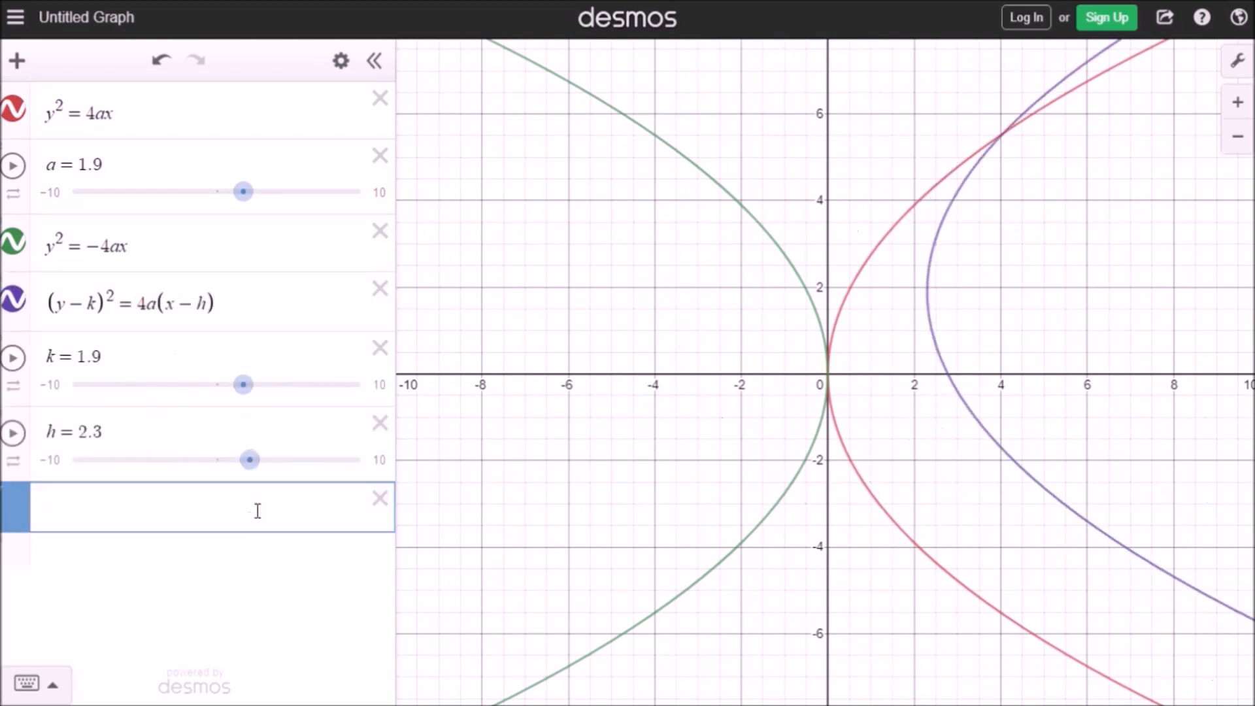
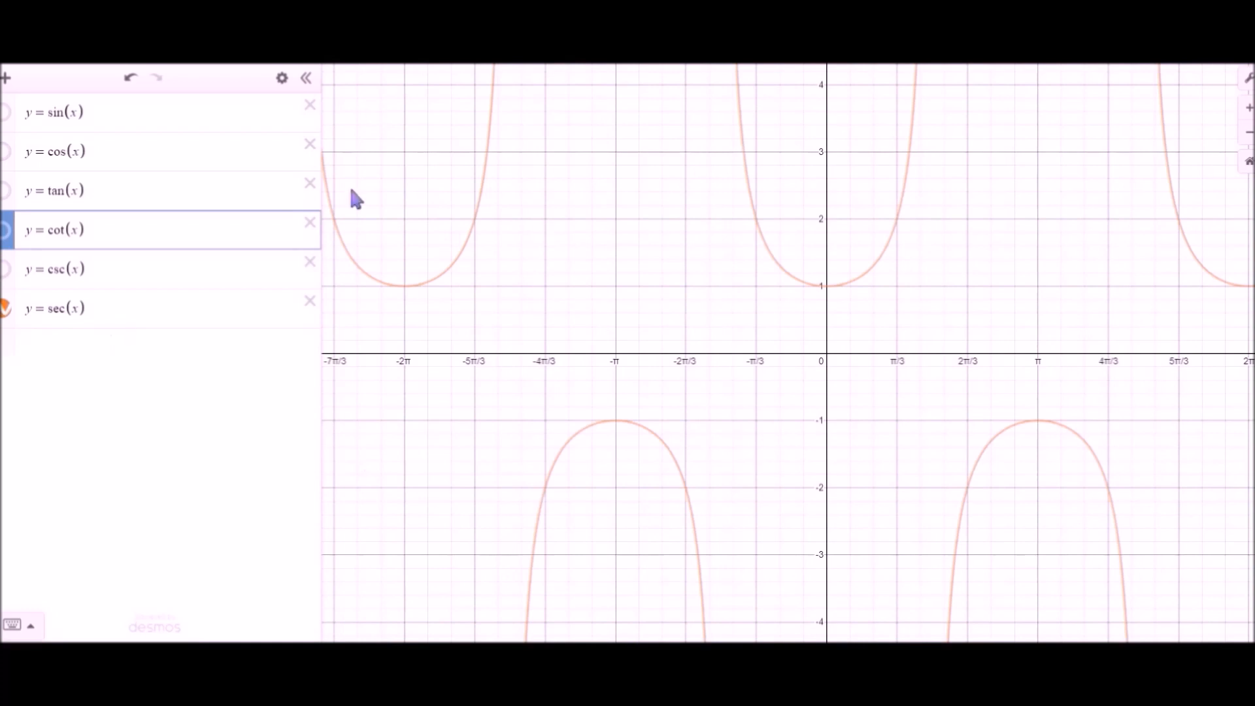
Step: Hide the sec(x) curve and show the sin(x) and cos(x) curves together
{"action": "left_click", "coordinate": [15, 303]}
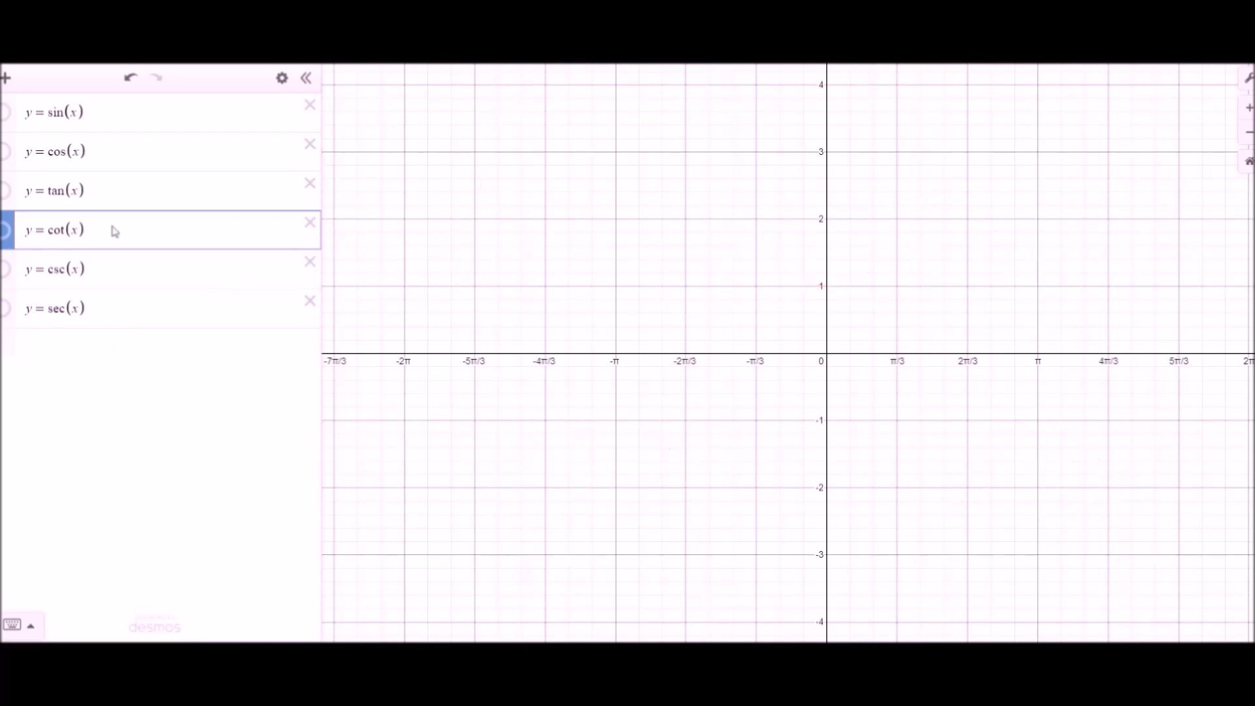
{"action": "left_click", "coordinate": [98, 121]}
{"action": "left_click", "coordinate": [5, 114]}
{"action": "left_click", "coordinate": [5, 154]}
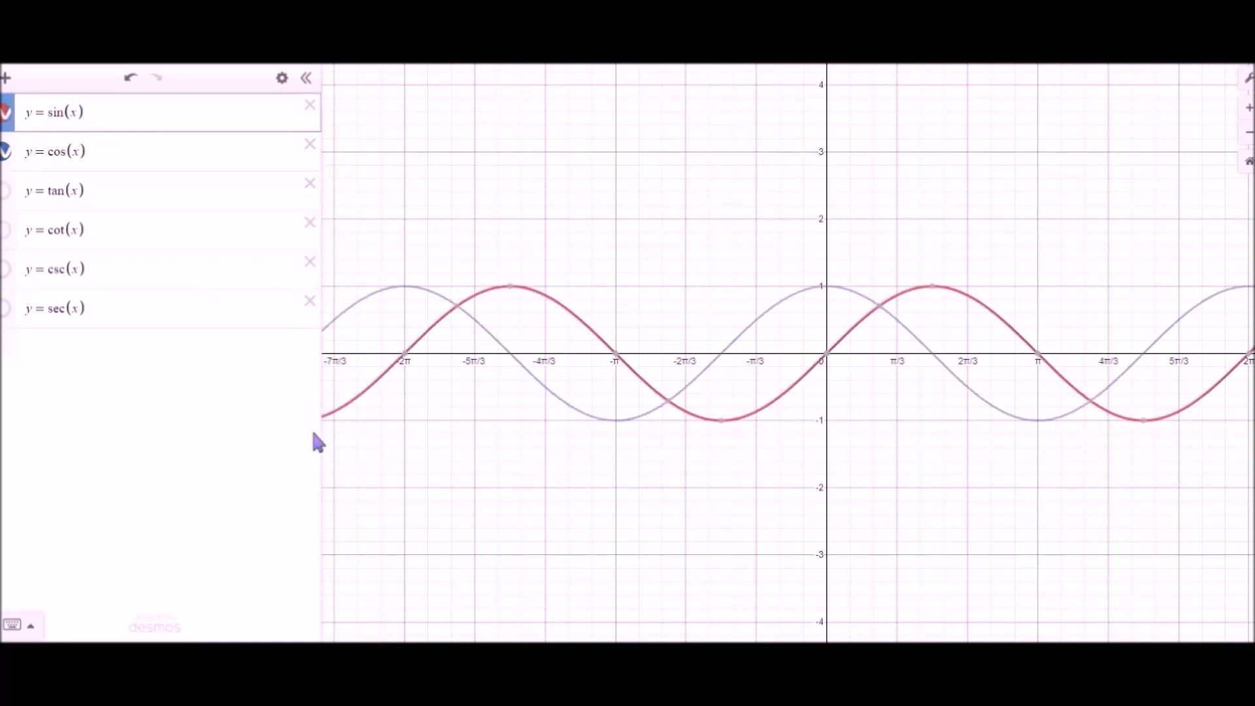
Step: Hide the sin(x) and cos(x) curves and show tan(x) and cot(x) together
{"action": "left_click", "coordinate": [5, 154]}
{"action": "left_click", "coordinate": [5, 113]}
{"action": "left_click", "coordinate": [5, 190]}
{"action": "left_click", "coordinate": [5, 229]}
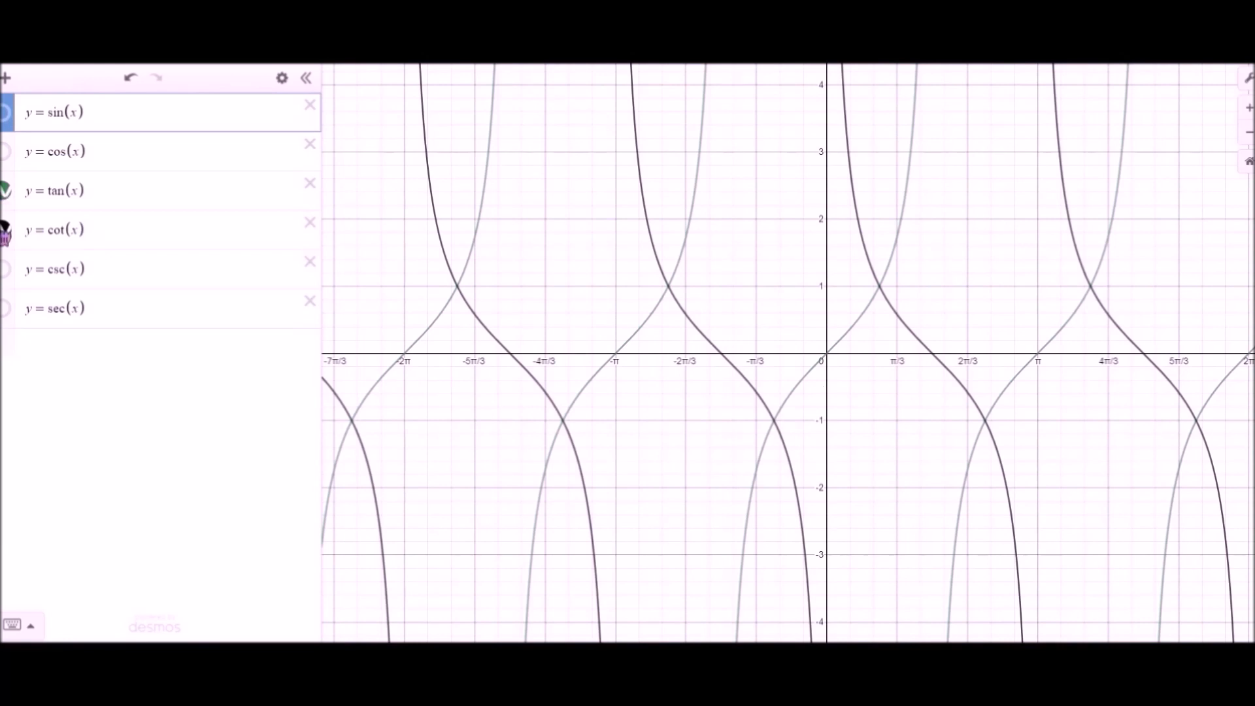
Step: Replace the tan(x) and cot(x) curves with csc(x) and sec(x) for comparison, finally hiding sec(x)
{"action": "left_click", "coordinate": [5, 230]}
{"action": "left_click", "coordinate": [5, 190]}
{"action": "left_click", "coordinate": [5, 269]}
{"action": "left_click", "coordinate": [5, 308]}
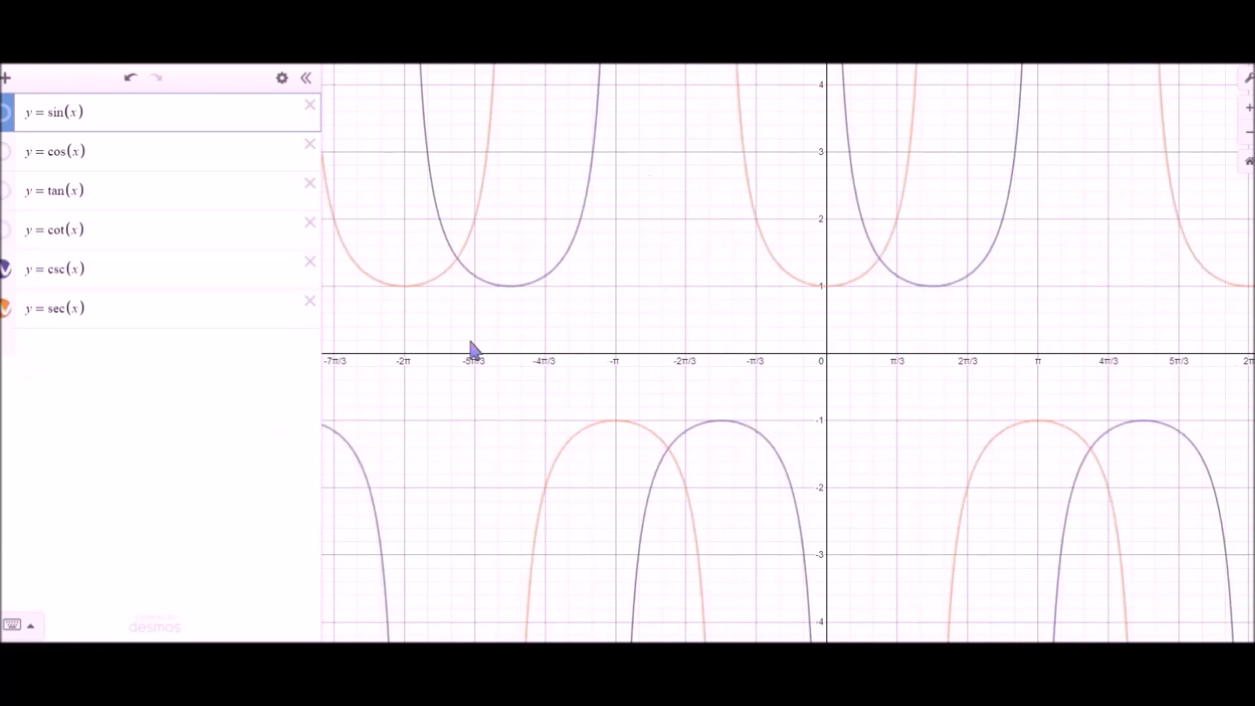
{"action": "left_click", "coordinate": [5, 308]}
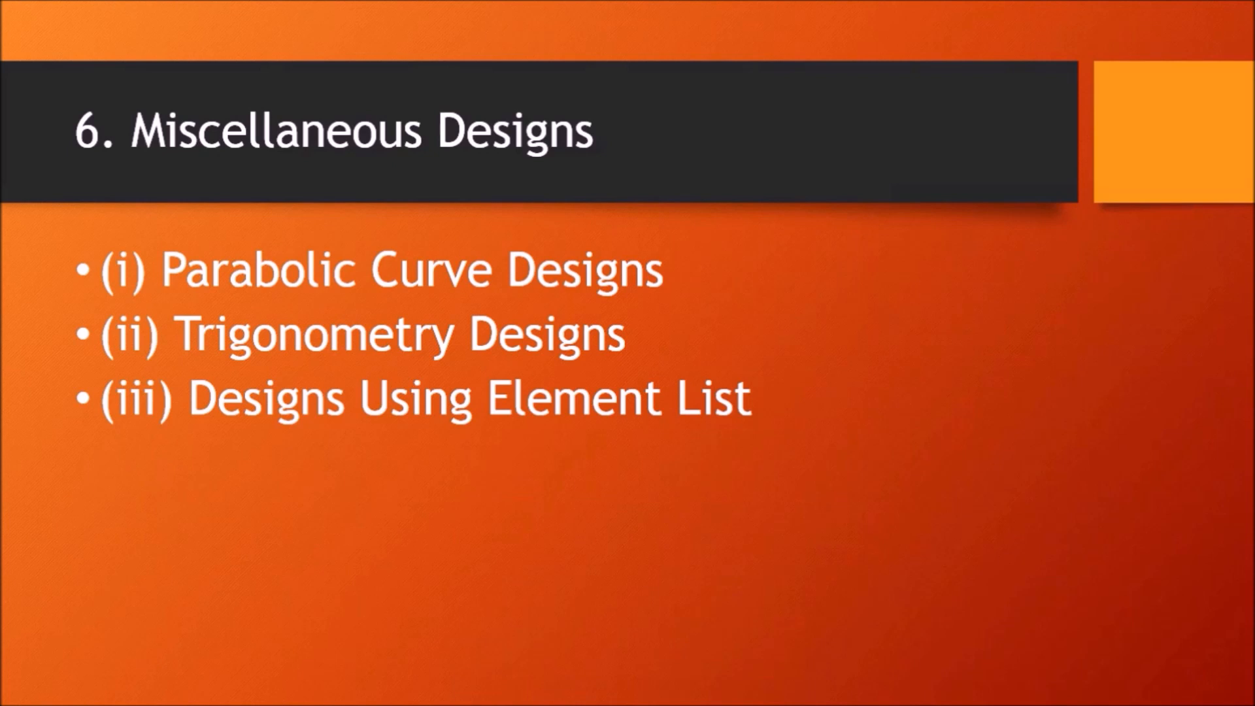
{"action": "key", "text": "Right"}
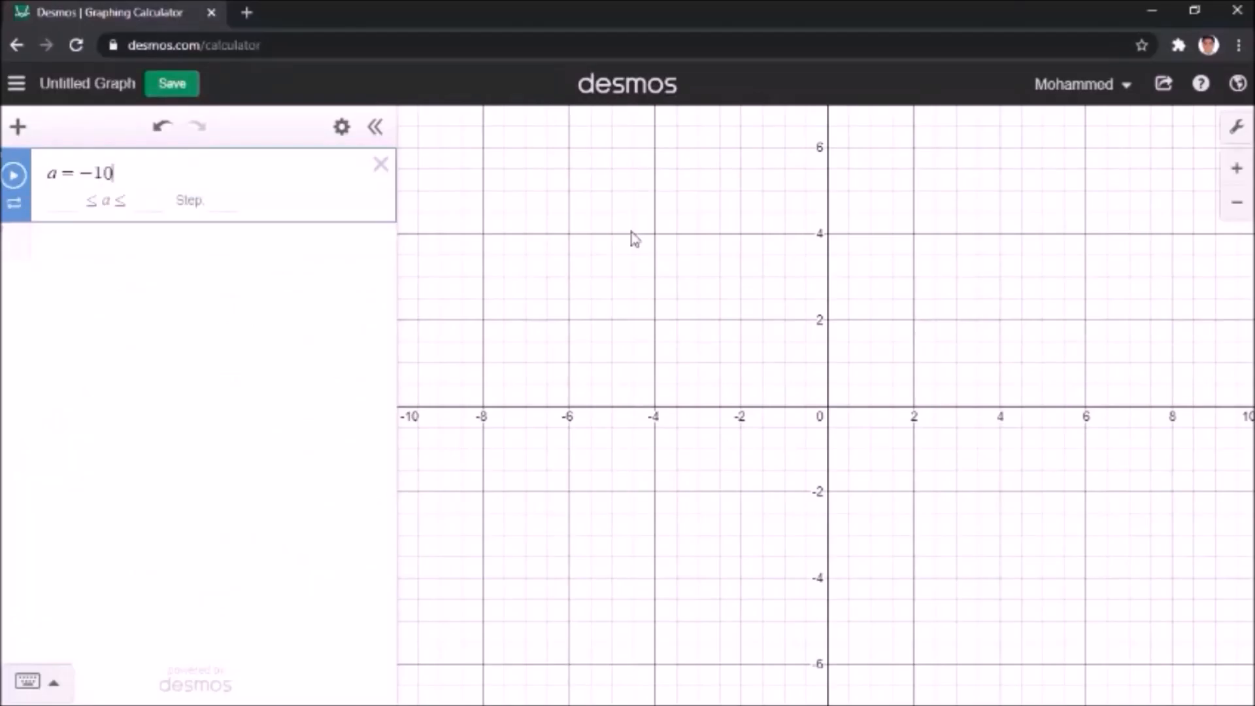
Step: Below the a=-10 slider, define the function f(x)=1/5x^2+2
{"action": "key", "text": "Return"}
{"action": "type", "text": "f(x)="}
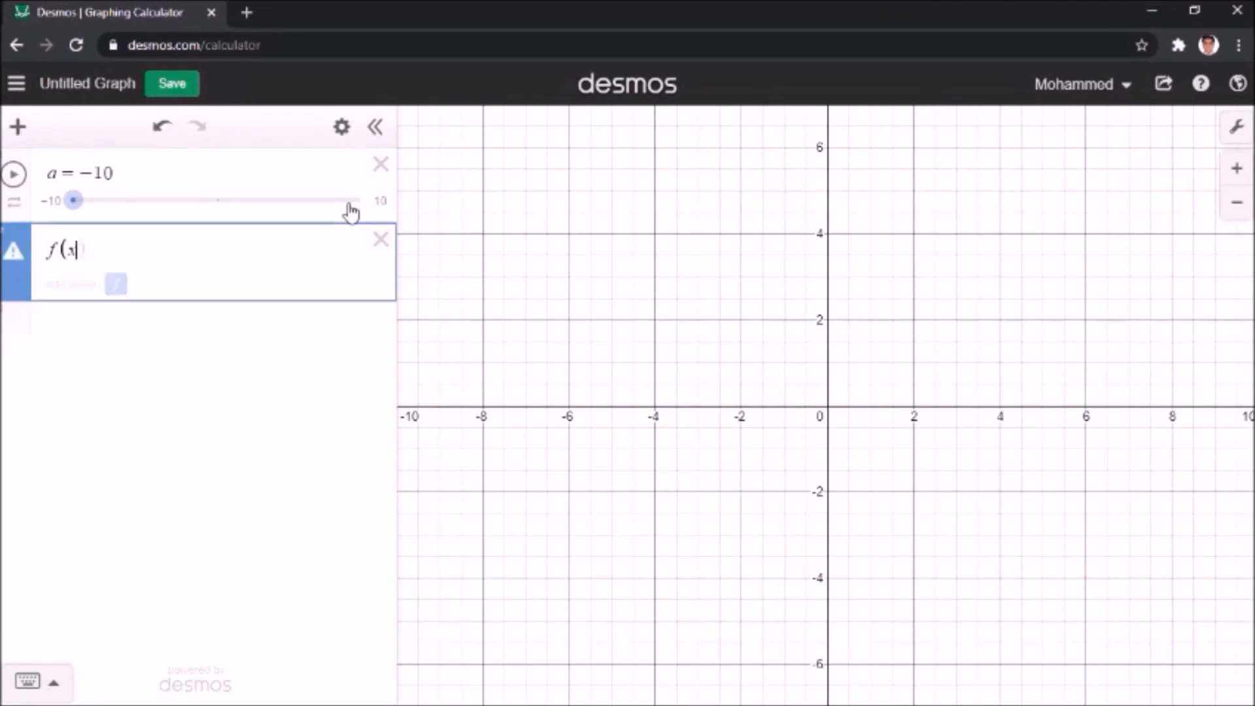
{"action": "left_click", "coordinate": [27, 680]}
{"action": "type", "text": "1/5"}
{"action": "left_click", "coordinate": [494, 621]}
{"action": "key", "text": "BackSpace"}
{"action": "key", "text": "Right"}
{"action": "type", "text": "x"}
{"action": "left_click", "coordinate": [419, 576]}
{"action": "type", "text": "+ 2{"}
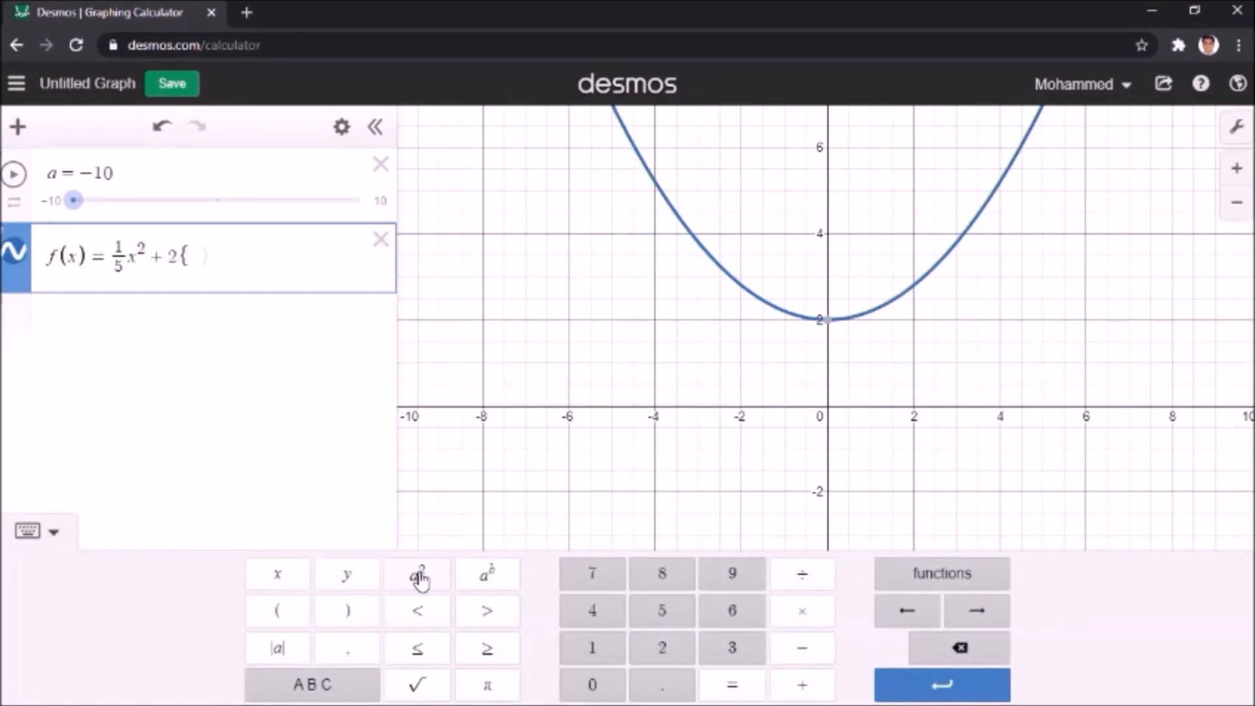
Step: Restrict the function f(x) to the domain {-100<x≤a}
{"action": "type", "text": "-100"}
{"action": "left_click", "coordinate": [417, 611]}
{"action": "type", "text": "x"}
{"action": "left_click", "coordinate": [417, 648]}
{"action": "type", "text": "a"}
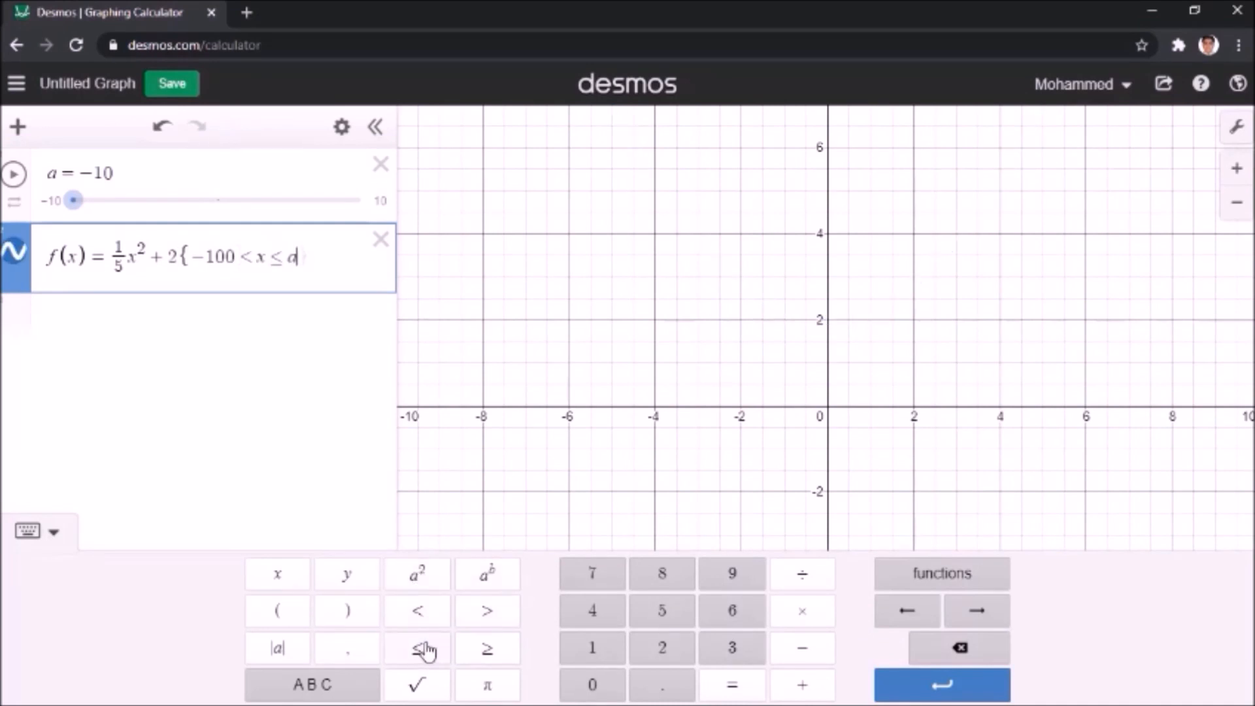
Step: Add the moving point (a,f(a)) and start the animation of slider a
{"action": "key", "text": "Return"}
{"action": "type", "text": "(a,f(a))"}
{"action": "key", "text": "Return"}
{"action": "left_click", "coordinate": [15, 177]}
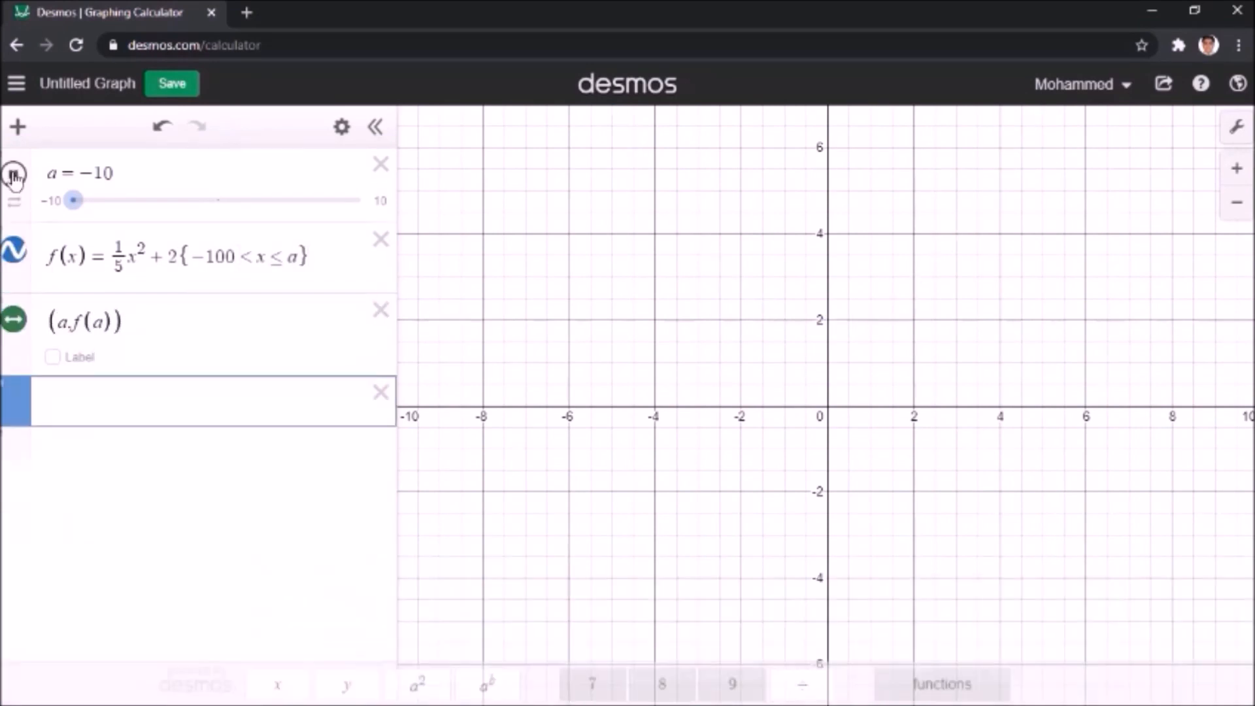
Step: Examine the animated parabola on the full-width graph at a wider scale, with the expression list collapsed
{"action": "left_click", "coordinate": [376, 131]}
{"action": "left_click", "coordinate": [1239, 207]}
{"action": "left_click", "coordinate": [1239, 206]}
{"action": "left_click", "coordinate": [1238, 206]}
{"action": "left_click", "coordinate": [1239, 207]}
{"action": "double_click", "coordinate": [1239, 207]}
{"action": "left_click", "coordinate": [1238, 169]}
{"action": "left_click", "coordinate": [1237, 170]}
{"action": "double_click", "coordinate": [1237, 170]}
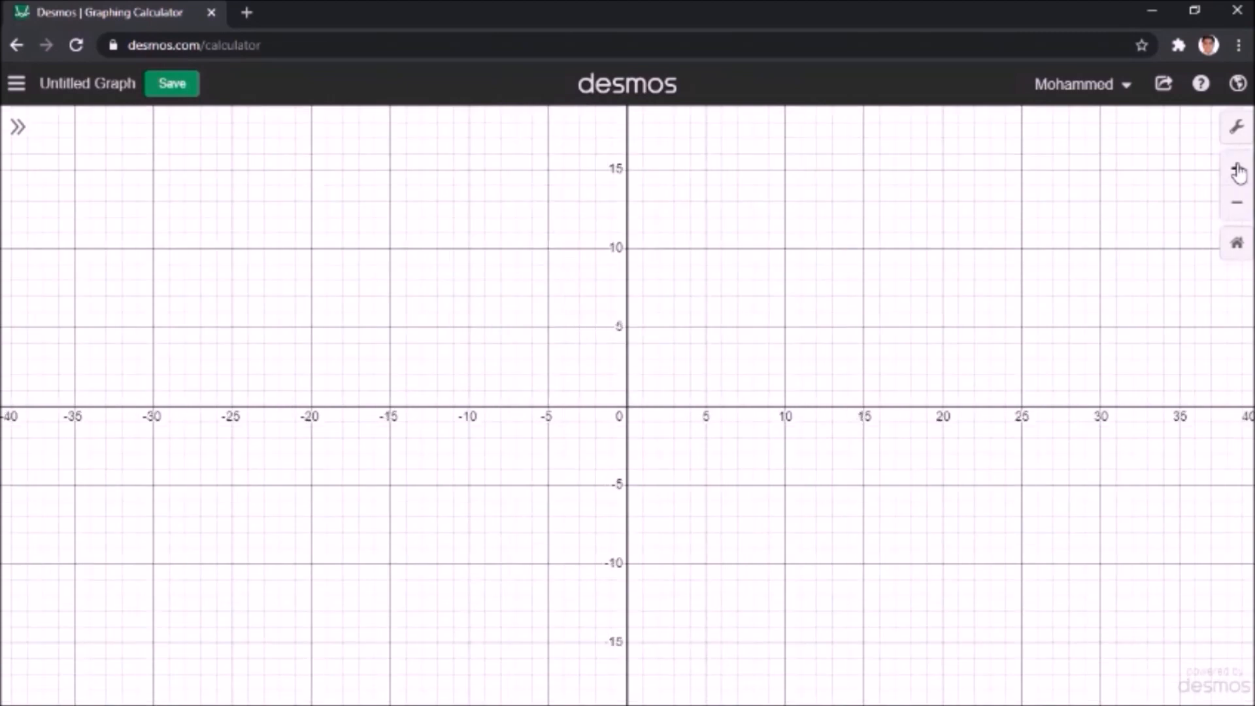
{"action": "left_click", "coordinate": [17, 128]}
{"action": "left_click", "coordinate": [377, 131]}
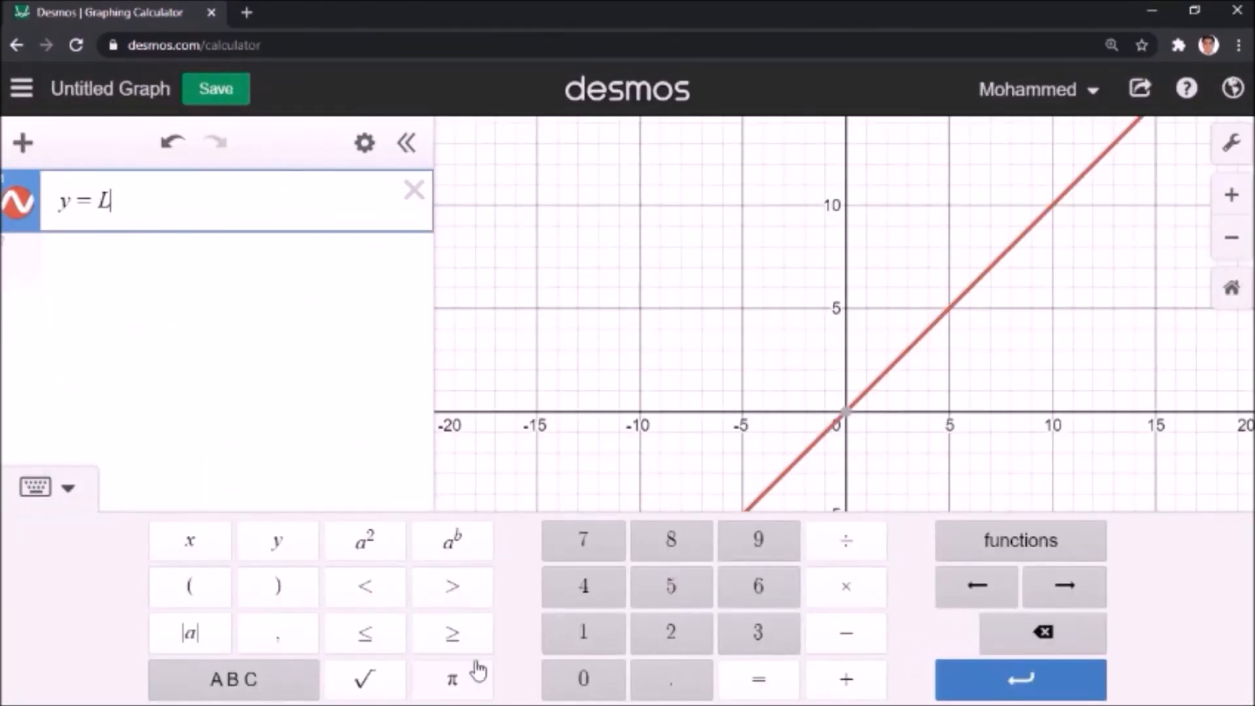
Step: Complete the line equation as y=L/(6-L)x+10-2L
{"action": "left_click", "coordinate": [846, 542]}
{"action": "type", "text": "6-L"}
{"action": "key", "text": "Right"}
{"action": "type", "text": "x+10-2L"}
Step: Add the mirrored equation x=L/(6-L)y+10-2L and define L as the list [1,2,3,4,5]
{"action": "key", "text": "Return"}
{"action": "type", "text": "x=L"}
{"action": "left_click", "coordinate": [846, 542]}
{"action": "type", "text": "6-L"}
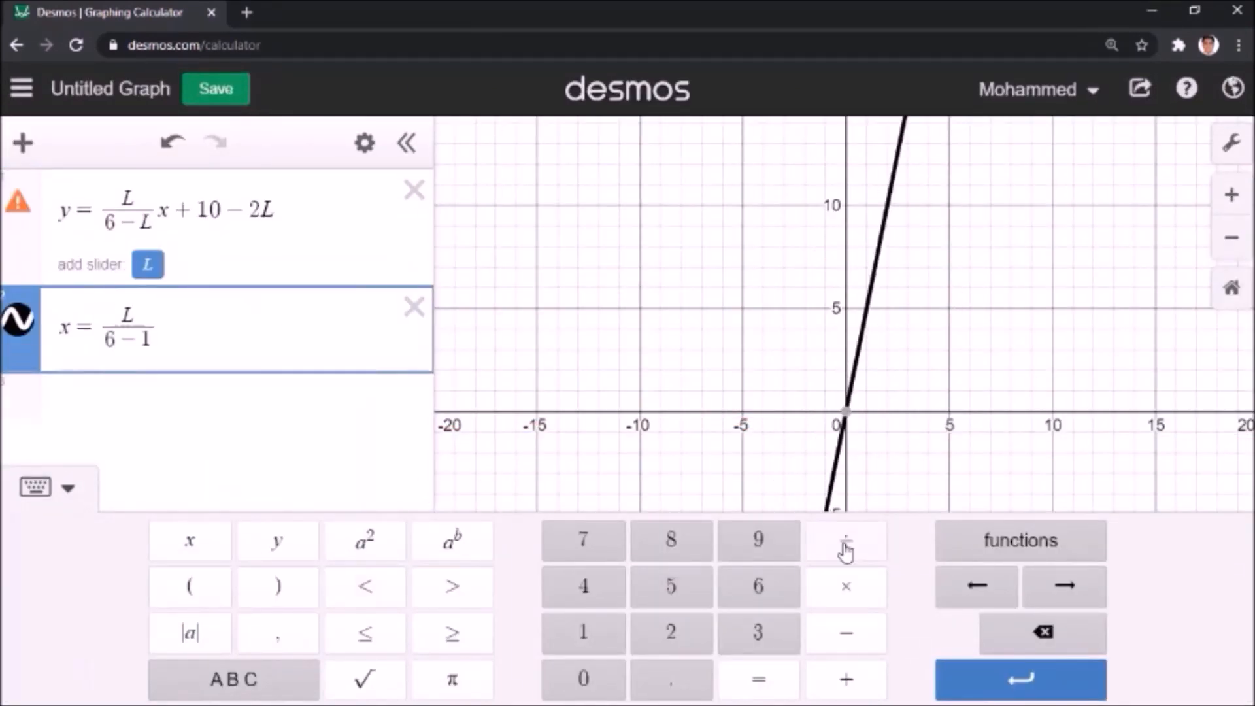
{"action": "key", "text": "Right"}
{"action": "type", "text": "y+"}
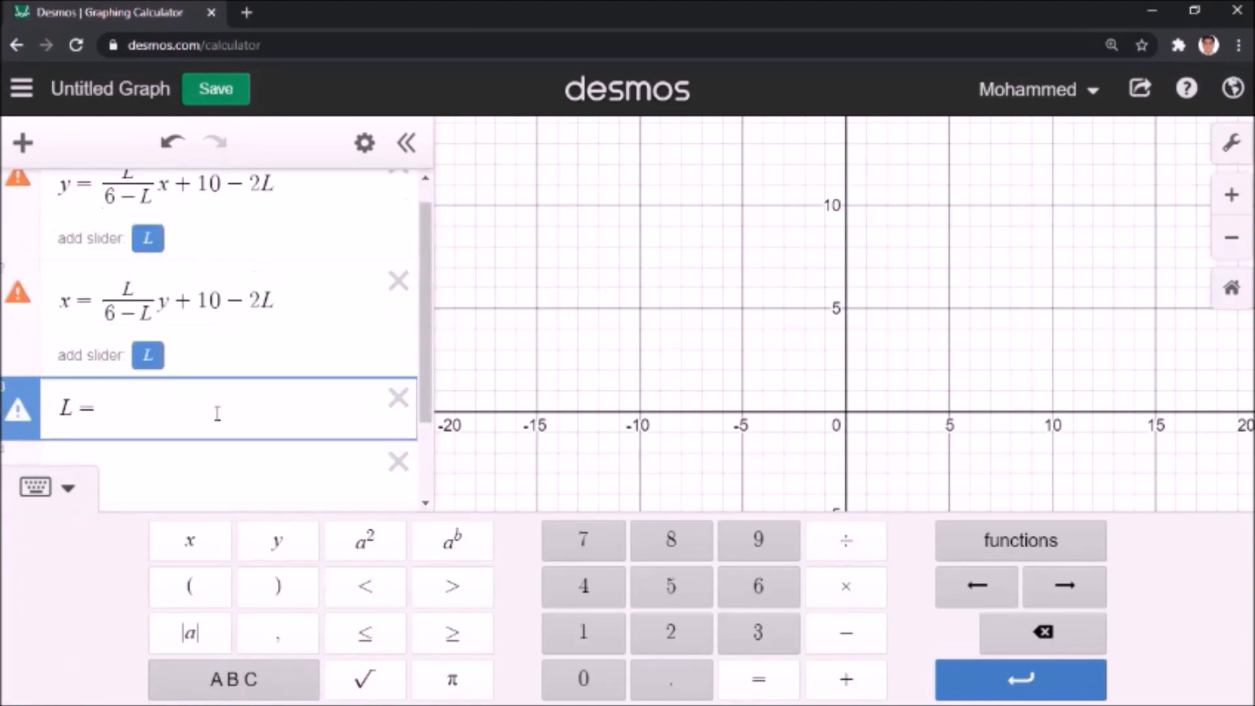
{"action": "type", "text": "[1,2,3,4,5"}
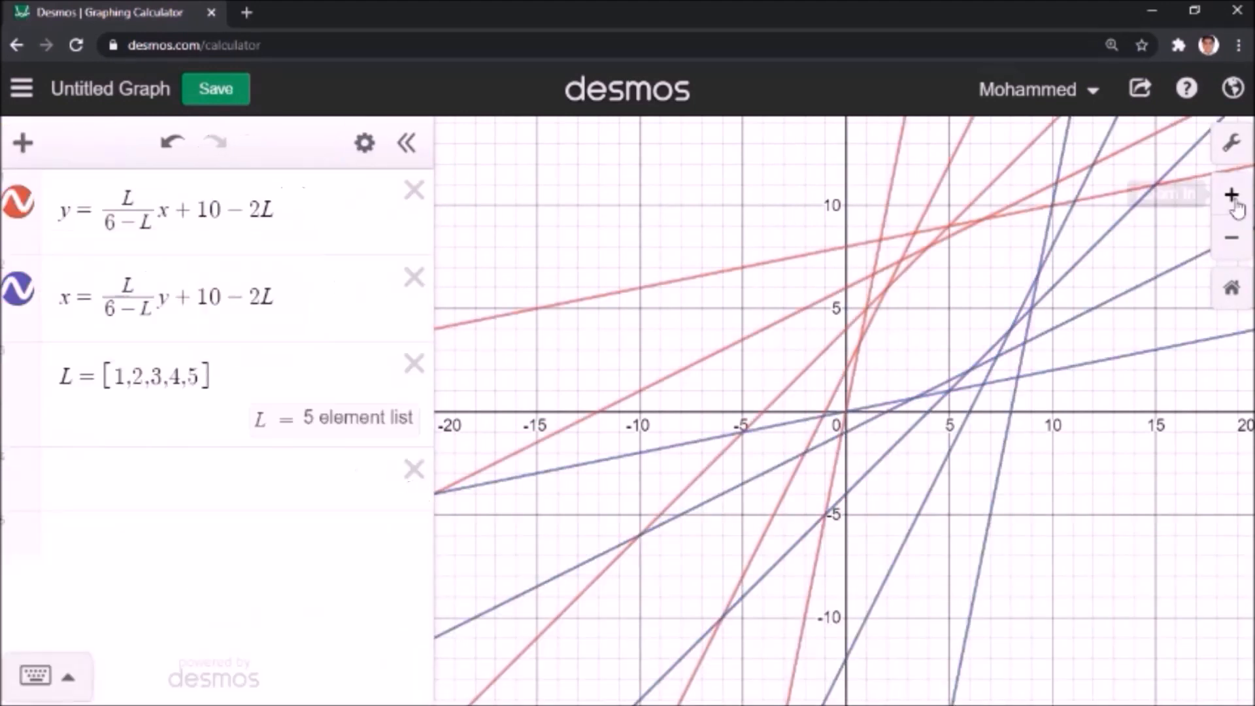
{"action": "left_click", "coordinate": [1231, 238]}
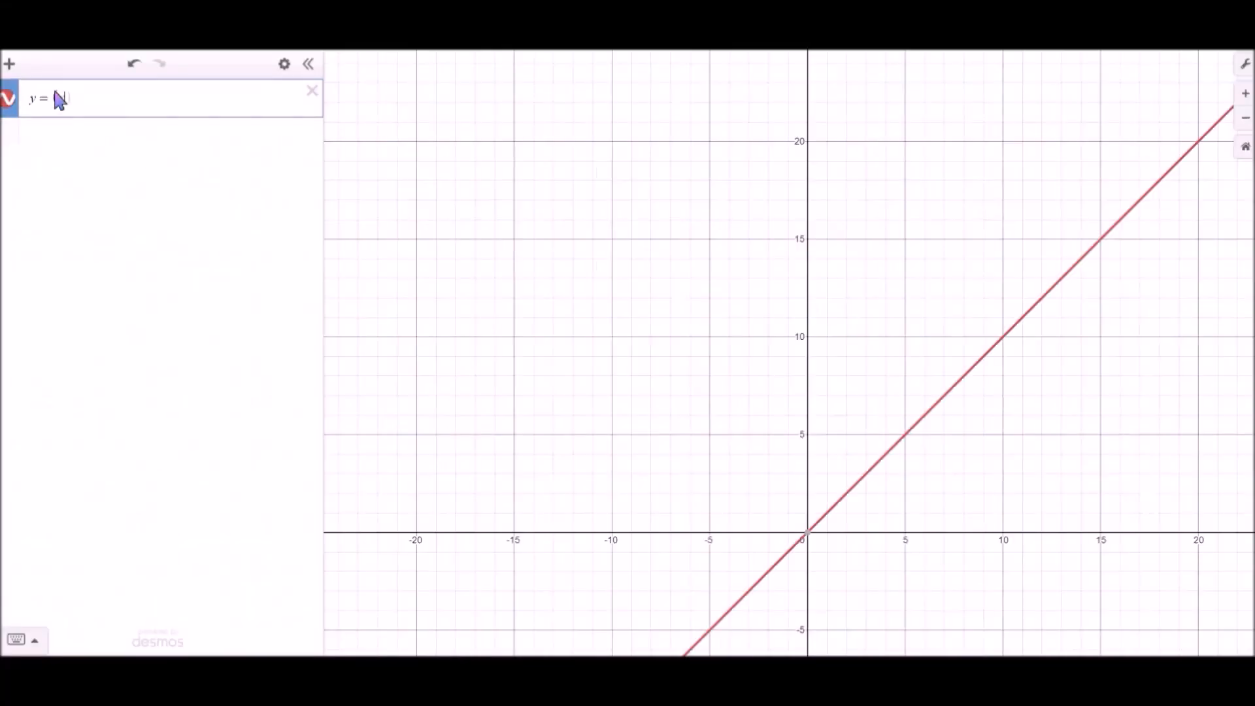
Step: Graph the left-shifted parabolas y=(x+1)^2, y=(x+2)^2, y=(x+3)^2, y=(x+4)^2 and y=(x+5)^2
{"action": "type", "text": "+1)^2"}
{"action": "key", "text": "Return"}
{"action": "type", "text": "y=(x+2)^2"}
{"action": "key", "text": "Return"}
{"action": "type", "text": "y=(x+3)^2"}
{"action": "key", "text": "Return"}
{"action": "type", "text": "y=(x+4)^2"}
{"action": "key", "text": "Return"}
{"action": "type", "text": "y=(x+5)^2"}
Step: Add the right-shifted parabolas y=(x-1)^2, y=(x-2)^2, y=(x-3)^2, y=(x-4)^2 and y=(x-5)^2
{"action": "key", "text": "Return"}
{"action": "type", "text": "y=(x-1)^2"}
{"action": "key", "text": "Return"}
{"action": "type", "text": "y=(x-2)^2"}
{"action": "key", "text": "Return"}
{"action": "type", "text": "y=(x-3)^2"}
{"action": "key", "text": "Return"}
{"action": "type", "text": "y=(x-4)^2"}
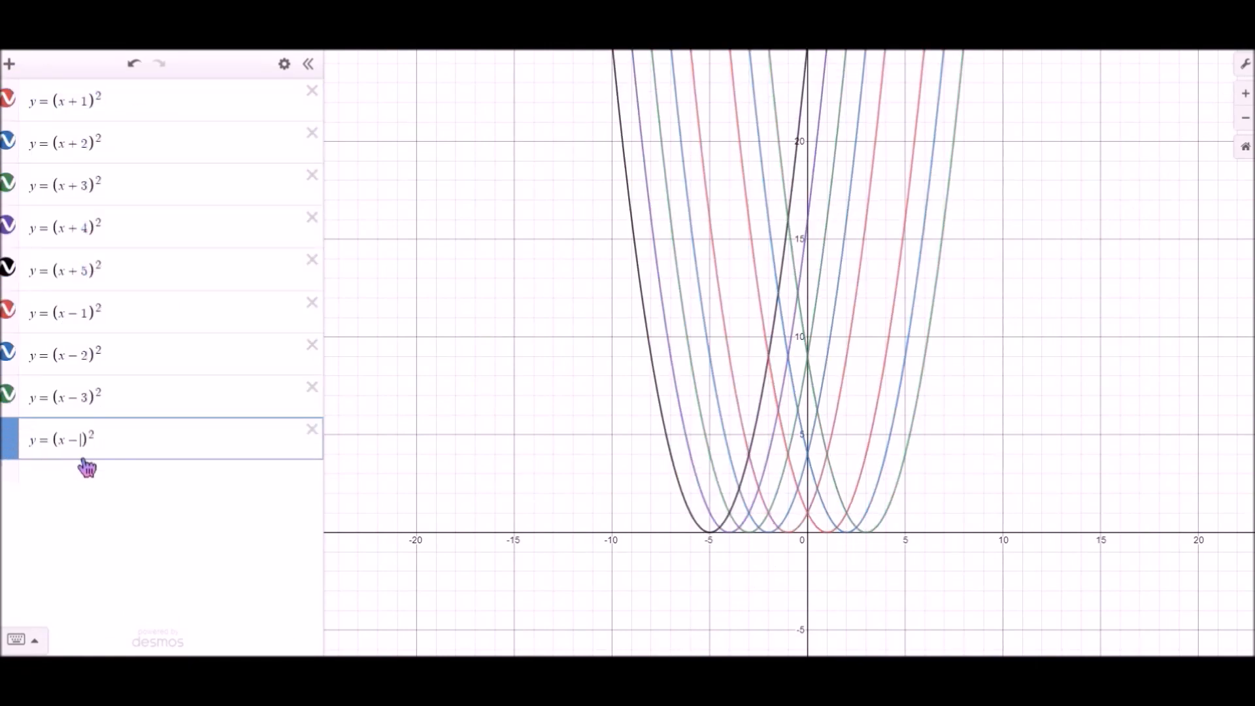
{"action": "key", "text": "Return"}
{"action": "type", "text": "y=(x-5)^2"}
{"action": "left_click_drag", "start_coordinate": [509, 132], "coordinate": [464, 242]}
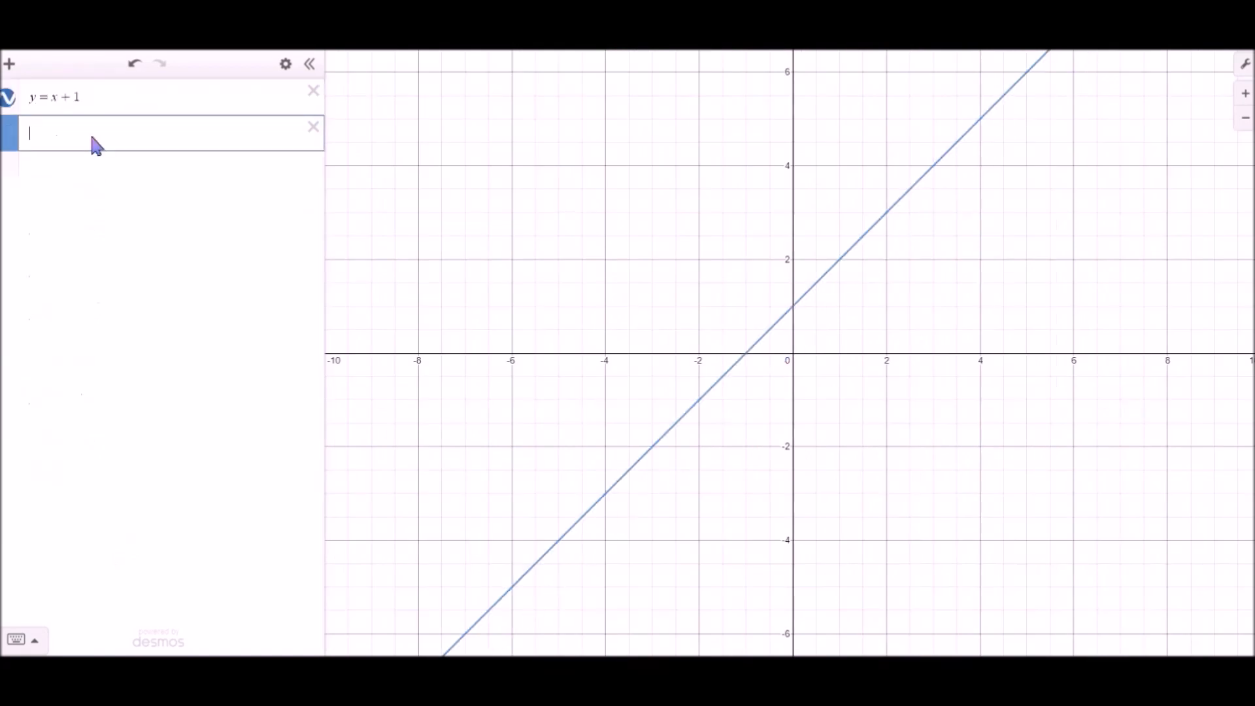
Step: Plot the line y=x, delete the original y=x+1 expression above it and re-enter y=x+1 below
{"action": "type", "text": "y=x"}
{"action": "left_click", "coordinate": [313, 91]}
{"action": "left_click", "coordinate": [137, 97]}
{"action": "key", "text": "Return"}
{"action": "type", "text": "y=x+1"}
Step: Add the parallel lines y=x+2, y=x+3, y=x+4, y=x+5 and y=x+6
{"action": "key", "text": "Return"}
{"action": "type", "text": "y=x+2 y=x+3"}
{"action": "key", "text": "Return"}
{"action": "type", "text": "y=x+4 y=x+5"}
{"action": "key", "text": "Return"}
{"action": "type", "text": "y=x+1"}
{"action": "key", "text": "BackSpace"}
{"action": "type", "text": "6"}
Step: Add the parallel lines y=x-1, y=x-2, y=x-3, y=x-4, y=x-5 and y=x-6
{"action": "key", "text": "Return"}
{"action": "type", "text": "y=x-1 y=x-2"}
{"action": "key", "text": "Return"}
{"action": "type", "text": "y=x-3 y=x-4"}
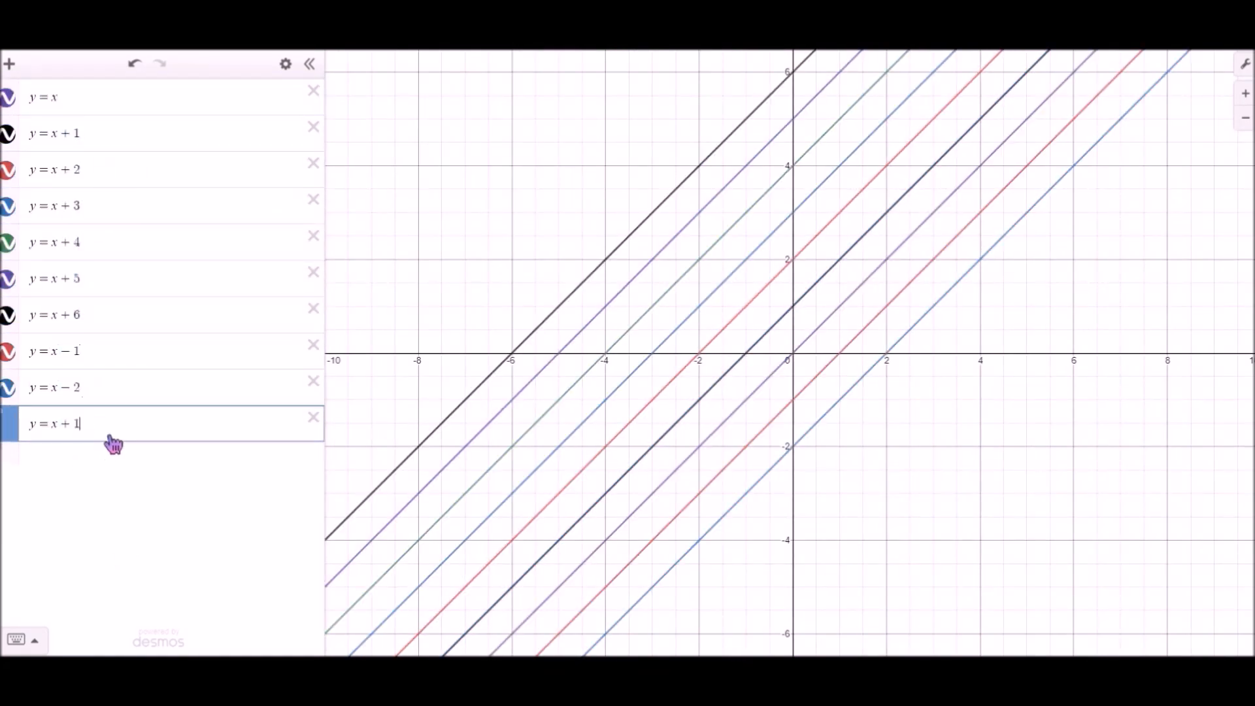
{"action": "key", "text": "Return"}
{"action": "type", "text": "y=x+1"}
{"action": "left_click_drag", "start_coordinate": [81, 497], "coordinate": [60, 499]}
{"action": "type", "text": "-5"}
{"action": "key", "text": "Return"}
{"action": "type", "text": "y=x+1"}
{"action": "left_click_drag", "start_coordinate": [81, 532], "coordinate": [61, 533]}
{"action": "type", "text": "-6"}
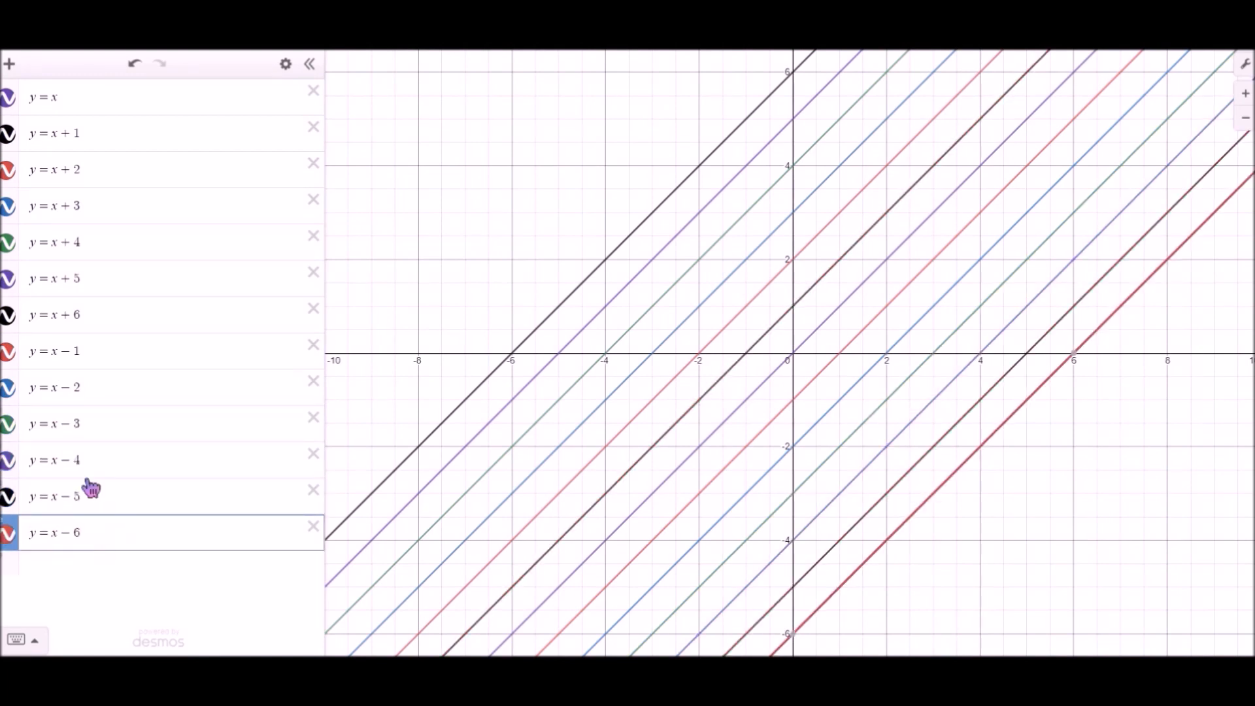
Step: Add the perpendicular lines y=-x-1, y=-x-2, y=-x-3, y=-x-4, y=-x-5 and y=-x-6
{"action": "key", "text": "Return"}
{"action": "type", "text": "y=-x-1"}
{"action": "key", "text": "Return"}
{"action": "type", "text": "y=-x-1"}
{"action": "left_click_drag", "start_coordinate": [93, 583], "coordinate": [70, 586]}
{"action": "type", "text": "2"}
{"action": "key", "text": "Return"}
{"action": "type", "text": "y=-x-1"}
{"action": "type", "text": "3"}
{"action": "type", "text": "6"}
Step: Add the perpendicular lines y=-x+1, y=-x+2, y=-x+3, y=-x+4, y=-x+5 and y=-x+6
{"action": "key", "text": "Return"}
{"action": "type", "text": "y=-x-1"}
{"action": "type", "text": "+1"}
{"action": "key", "text": "ctrl+a"}
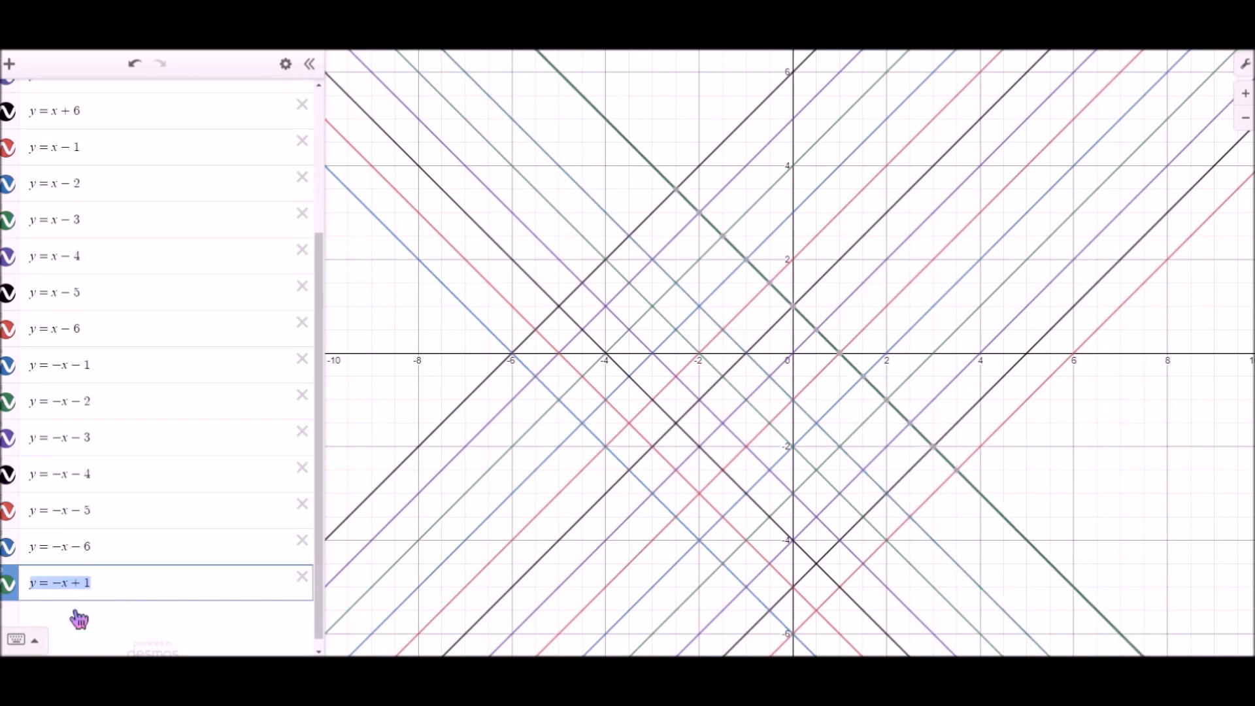
{"action": "key", "text": "ctrl+c"}
{"action": "key", "text": "Return"}
{"action": "key", "text": "ctrl+v"}
{"action": "key", "text": "BackSpace"}
{"action": "type", "text": "5"}
{"action": "key", "text": "Return"}
{"action": "key", "text": "ctrl+v"}
{"action": "key", "text": "BackSpace"}
{"action": "type", "text": "6"}
Step: Add the line y=-x and hide the expression list to show the full line pattern
{"action": "key", "text": "Return"}
{"action": "key", "text": "ctrl+v"}
{"action": "key", "text": "BackSpace"}
{"action": "key", "text": "BackSpace"}
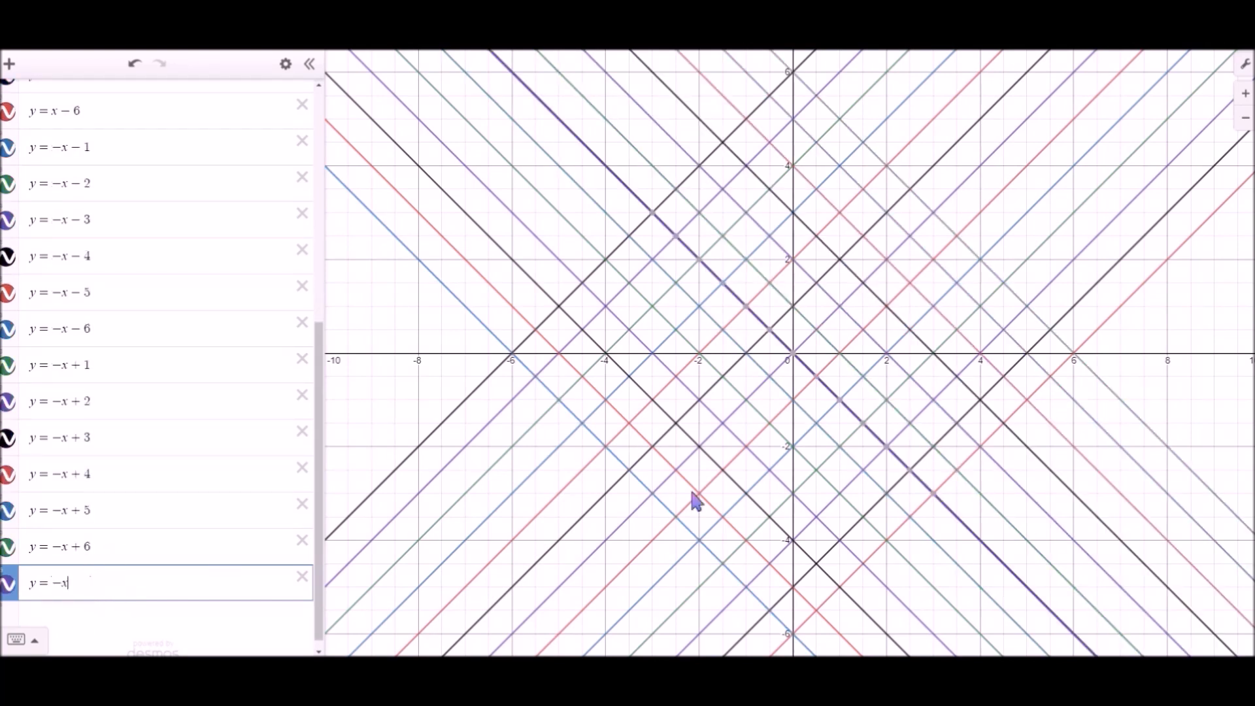
{"action": "left_click", "coordinate": [695, 504]}
{"action": "left_click", "coordinate": [309, 64]}
{"action": "left_click", "coordinate": [1247, 119]}
{"action": "left_click", "coordinate": [1247, 119]}
{"action": "left_click", "coordinate": [1246, 118]}
{"action": "scroll", "coordinate": [727, 394], "scroll_direction": "up", "scroll_amount": 5}
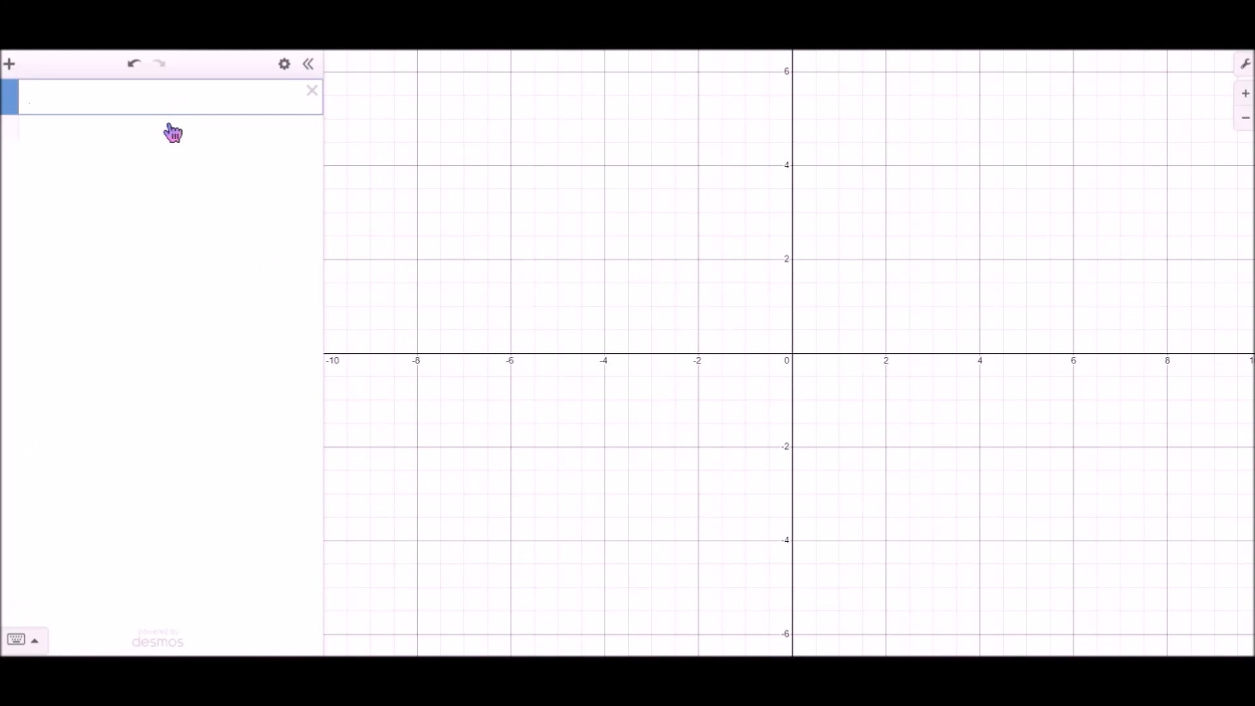
Step: Plot the polar curve r=a tan(b·θ)+c in a blank graph with sliders for a, b and c
{"action": "type", "text": "at"}
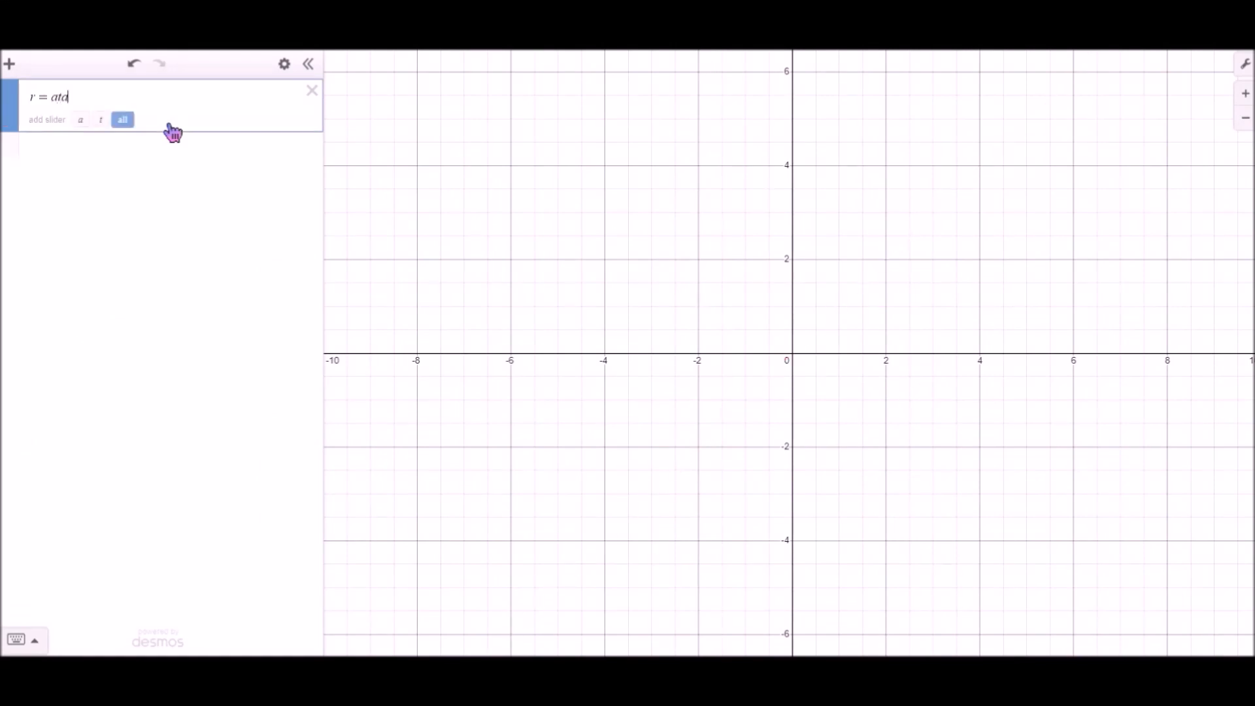
{"action": "type", "text": "an(b*theta"}
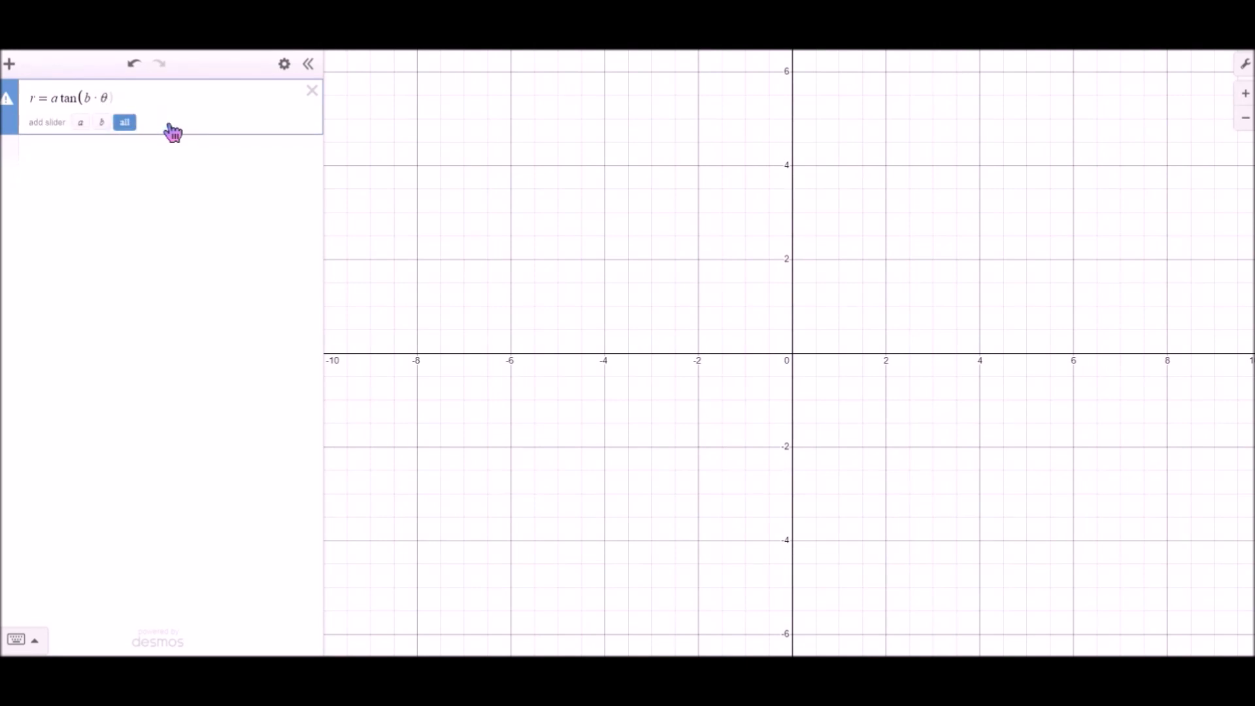
{"action": "type", "text": "+c"}
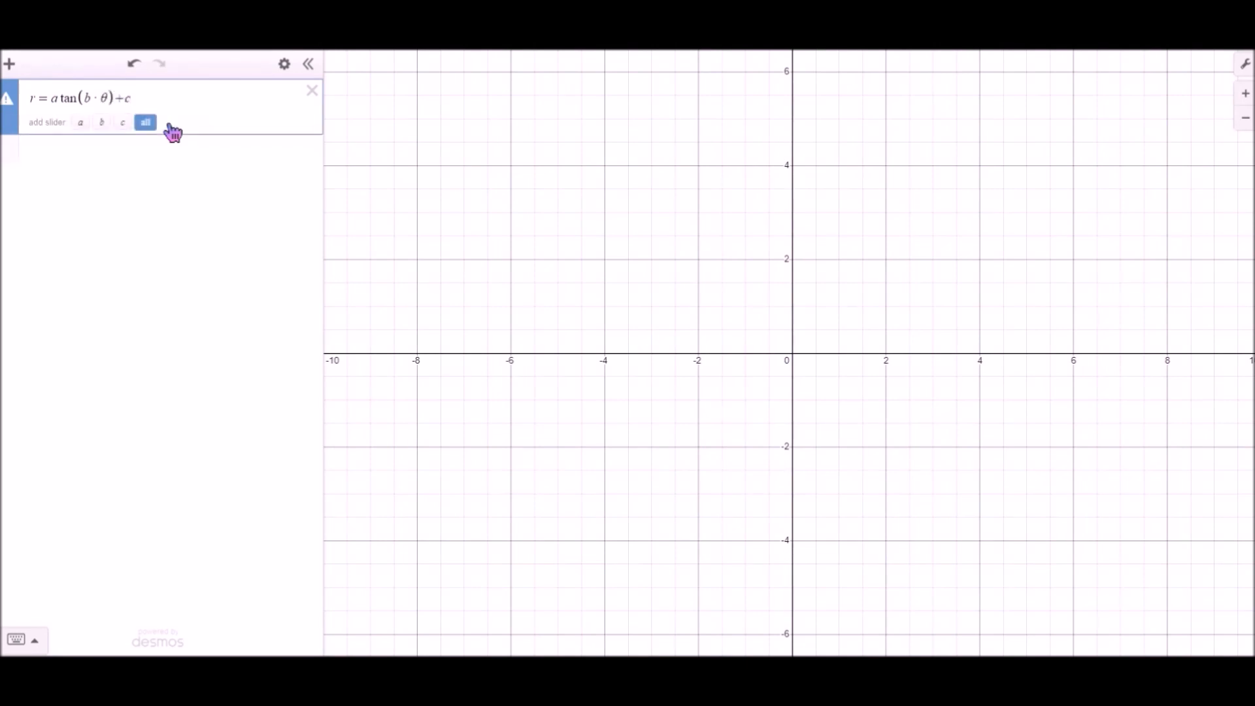
{"action": "left_click", "coordinate": [135, 128]}
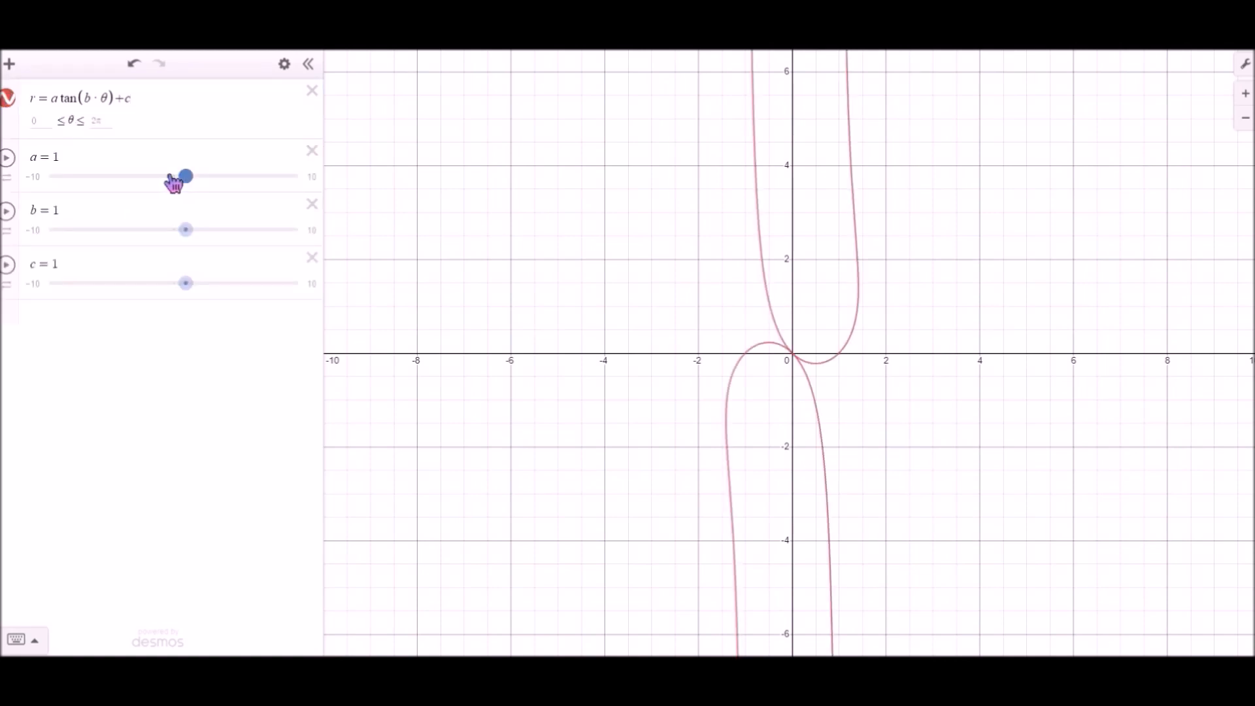
Step: Set slider a to -0.2 and slider b to 3.8, and vary slider c of the tangent curve
{"action": "left_click_drag", "start_coordinate": [161, 181], "coordinate": [169, 185]}
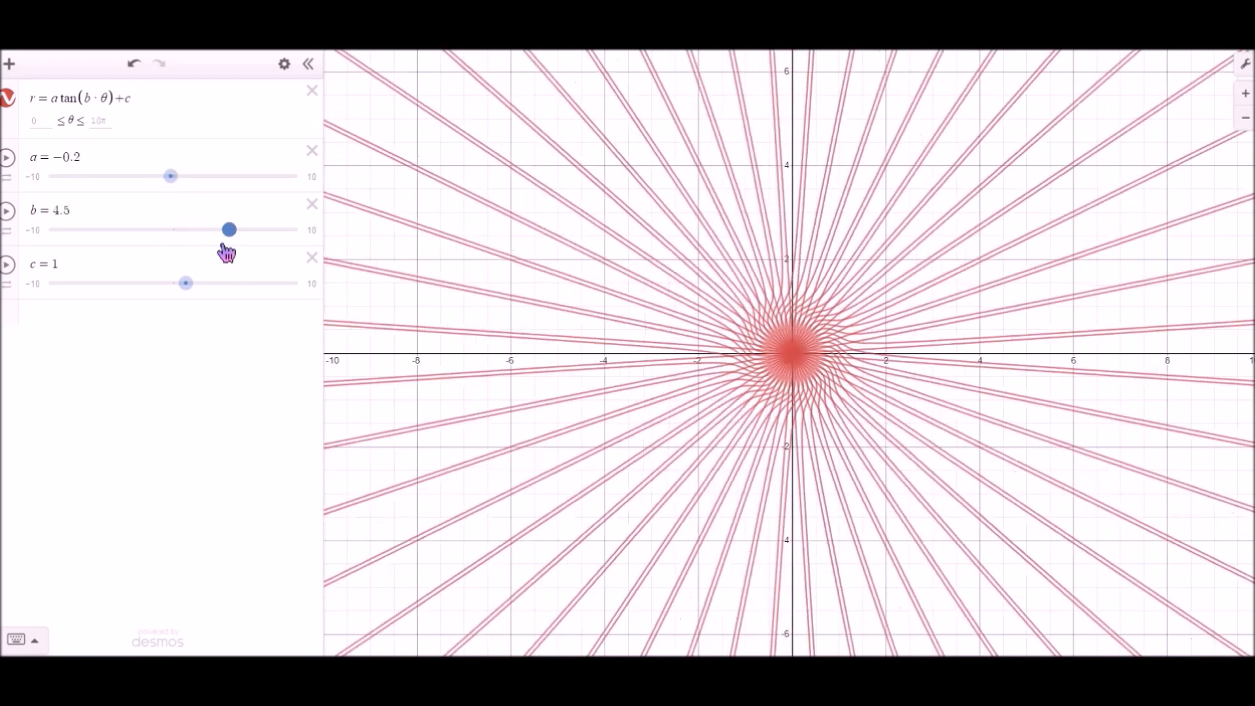
{"action": "left_click_drag", "start_coordinate": [227, 251], "coordinate": [224, 252]}
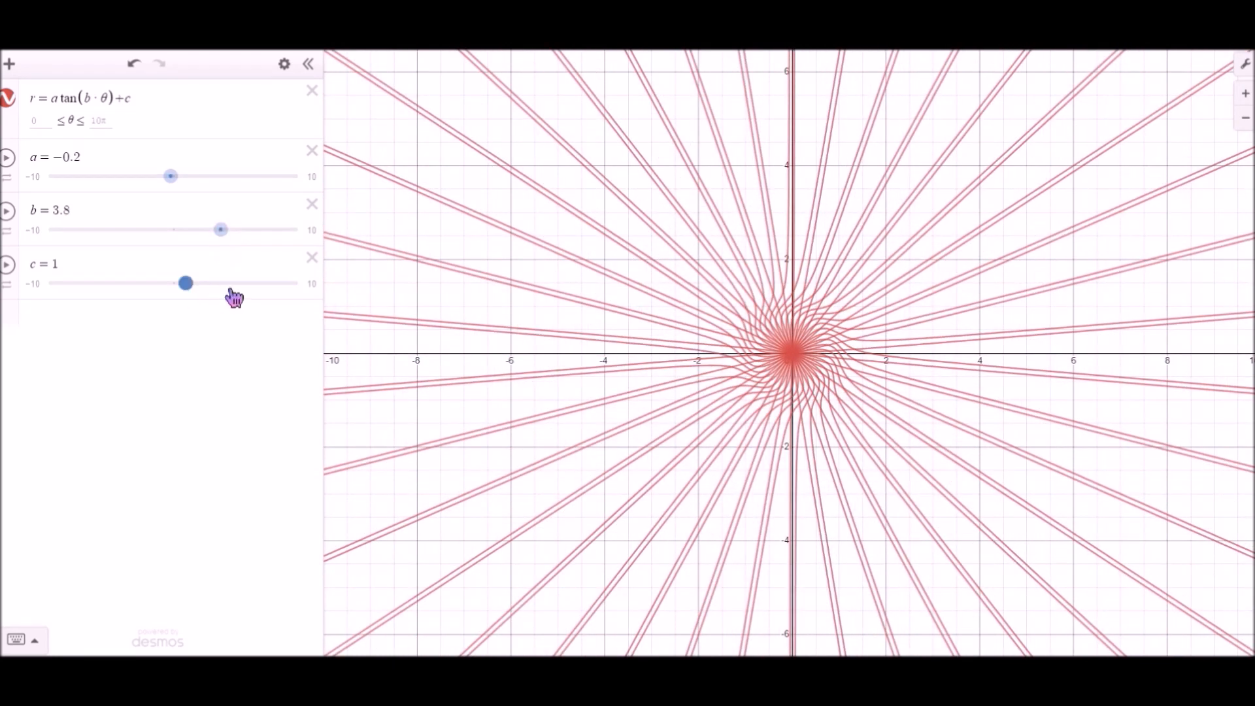
{"action": "mouse_move", "coordinate": [235, 298]}
{"action": "left_mouse_down"}
{"action": "mouse_move", "coordinate": [261, 300]}
{"action": "mouse_move", "coordinate": [241, 299]}
{"action": "left_mouse_up"}
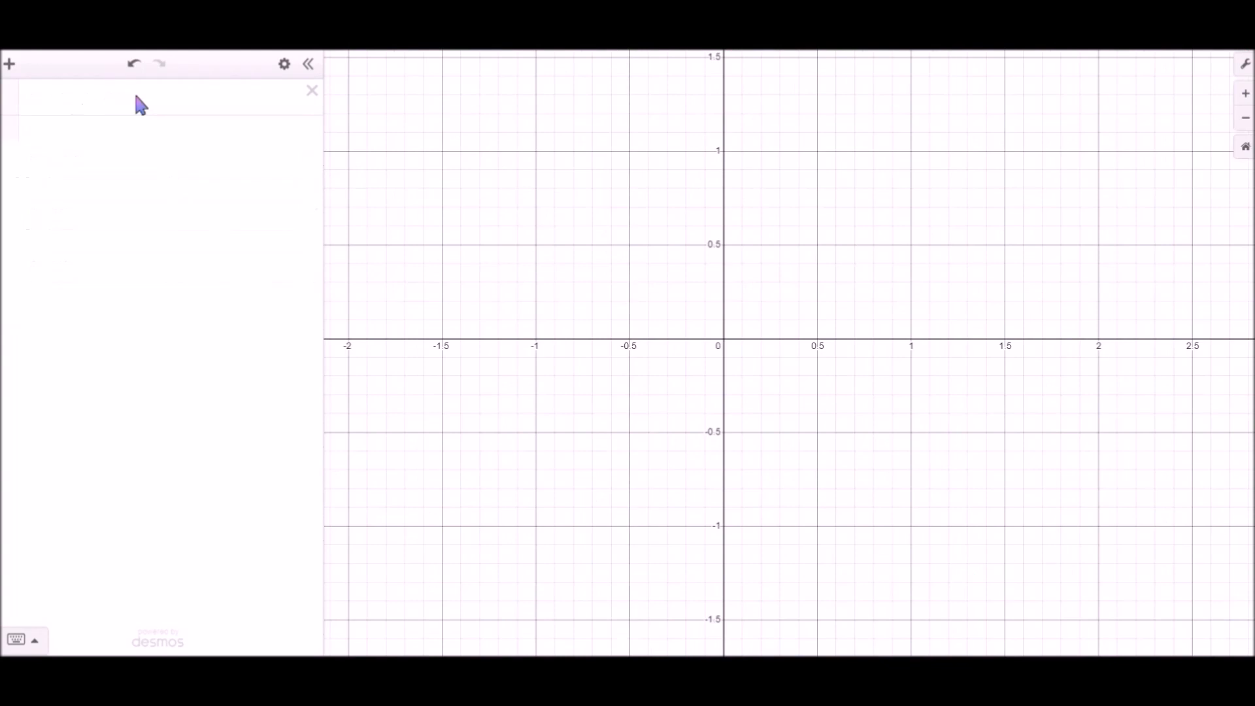
Step: Plot the polar curve r=sin(.96θ) in a blank graph and add its negative, r=-sin(.96θ)
{"action": "type", "text": "r=sin(.96"}
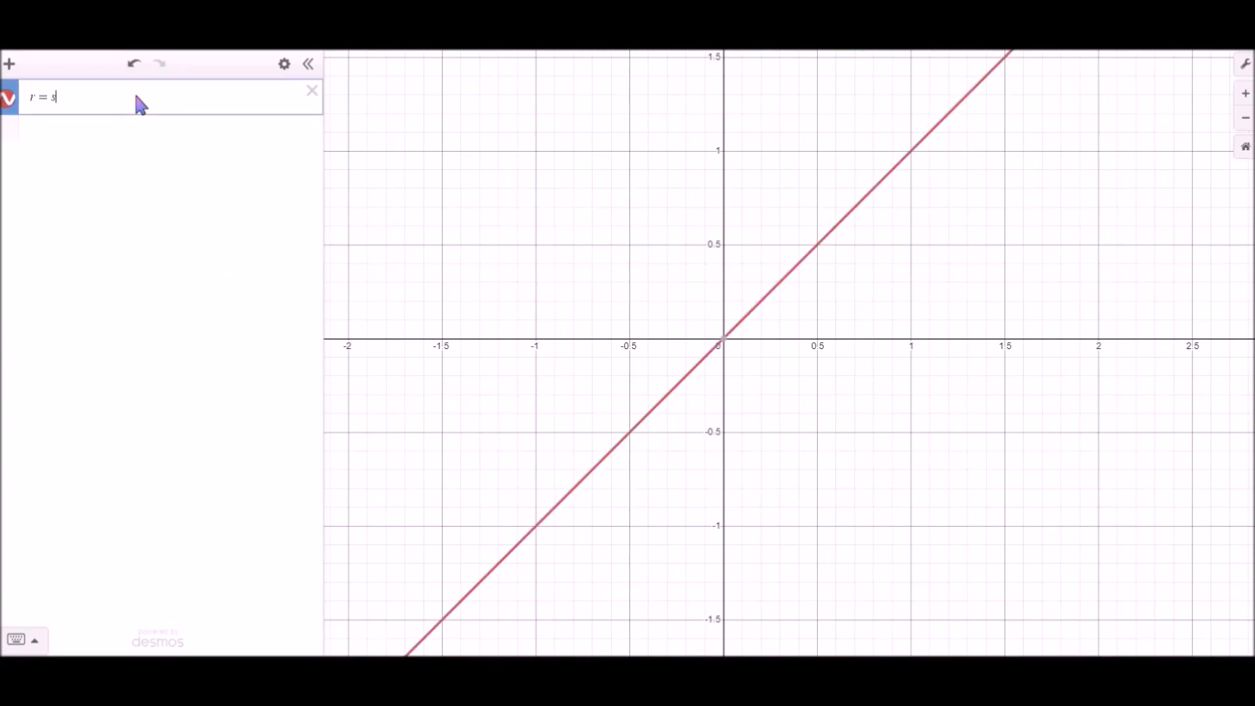
{"action": "type", "text": "theta"}
{"action": "left_click_drag", "start_coordinate": [135, 96], "coordinate": [17, 113]}
{"action": "left_click", "coordinate": [76, 154]}
{"action": "key", "text": "ctrl+v"}
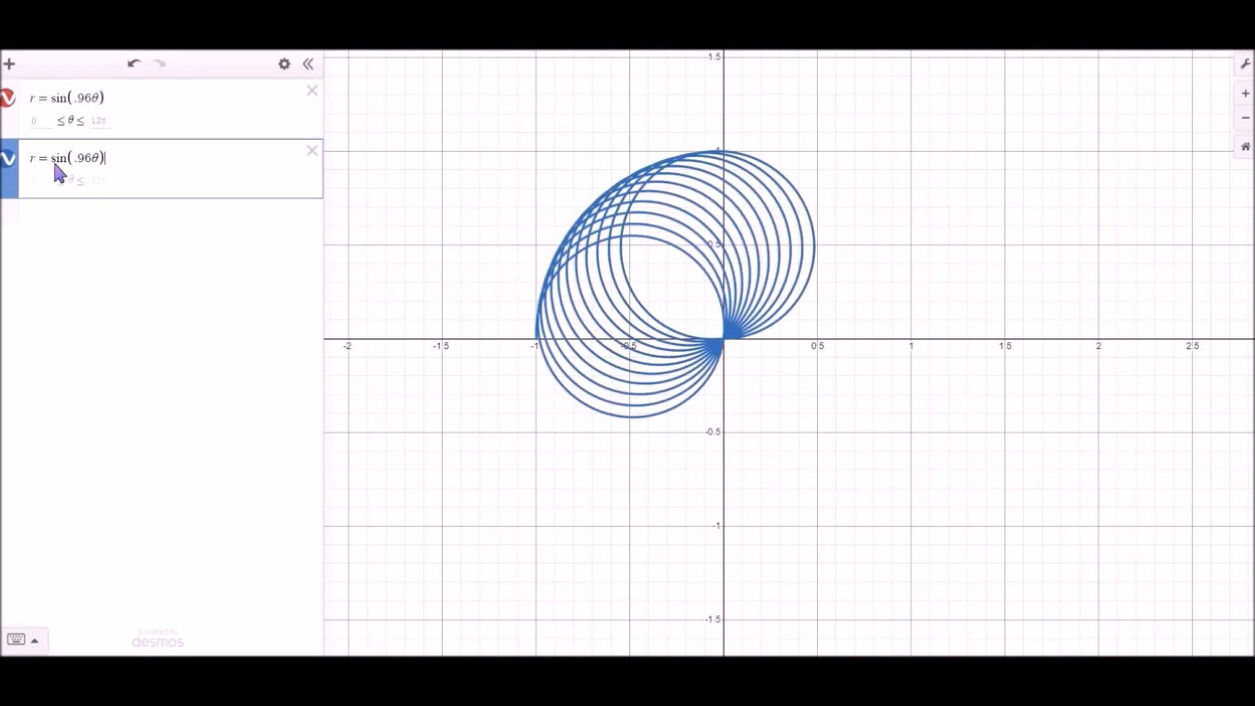
{"action": "type", "text": "-"}
Step: Add the matching cosine curves r=cos(.96θ) and r=-cos(.96θ) from the copied sine expression
{"action": "left_click", "coordinate": [65, 226]}
{"action": "key", "text": "ctrl+v"}
{"action": "type", "text": "c"}
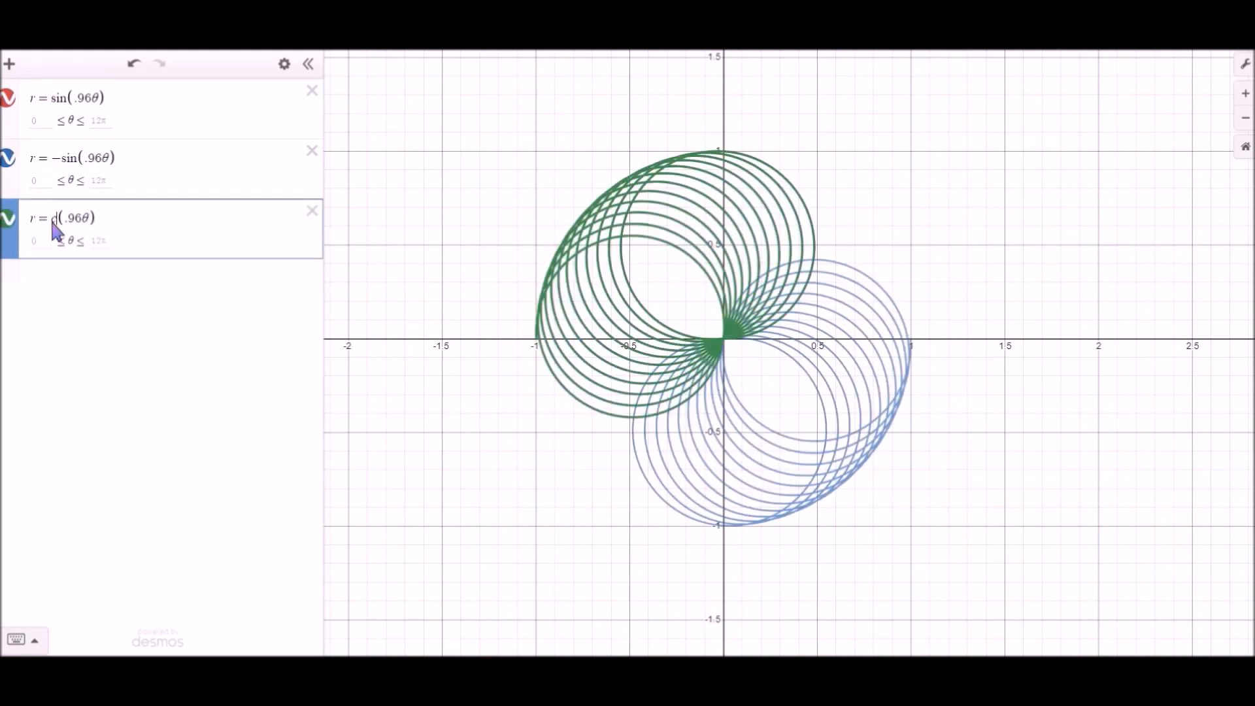
{"action": "type", "text": "os"}
{"action": "left_click", "coordinate": [98, 288]}
{"action": "key", "text": "ctrl+v"}
{"action": "type", "text": "-cos"}
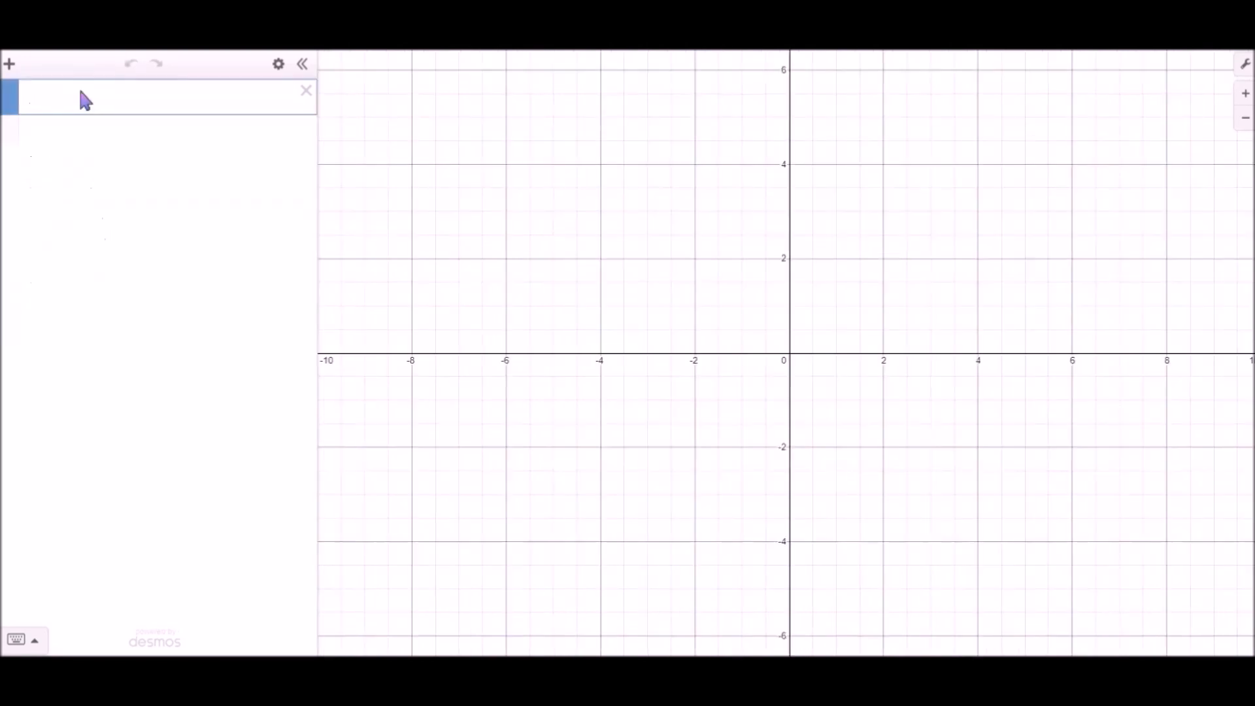
Step: Plot r=a tan(b·θ)+c in a new graph with sliders for all parameters, setting a to 1.6 and b to 1.8
{"action": "left_click", "coordinate": [79, 91]}
{"action": "type", "text": "r=atan(b*theta)+c"}
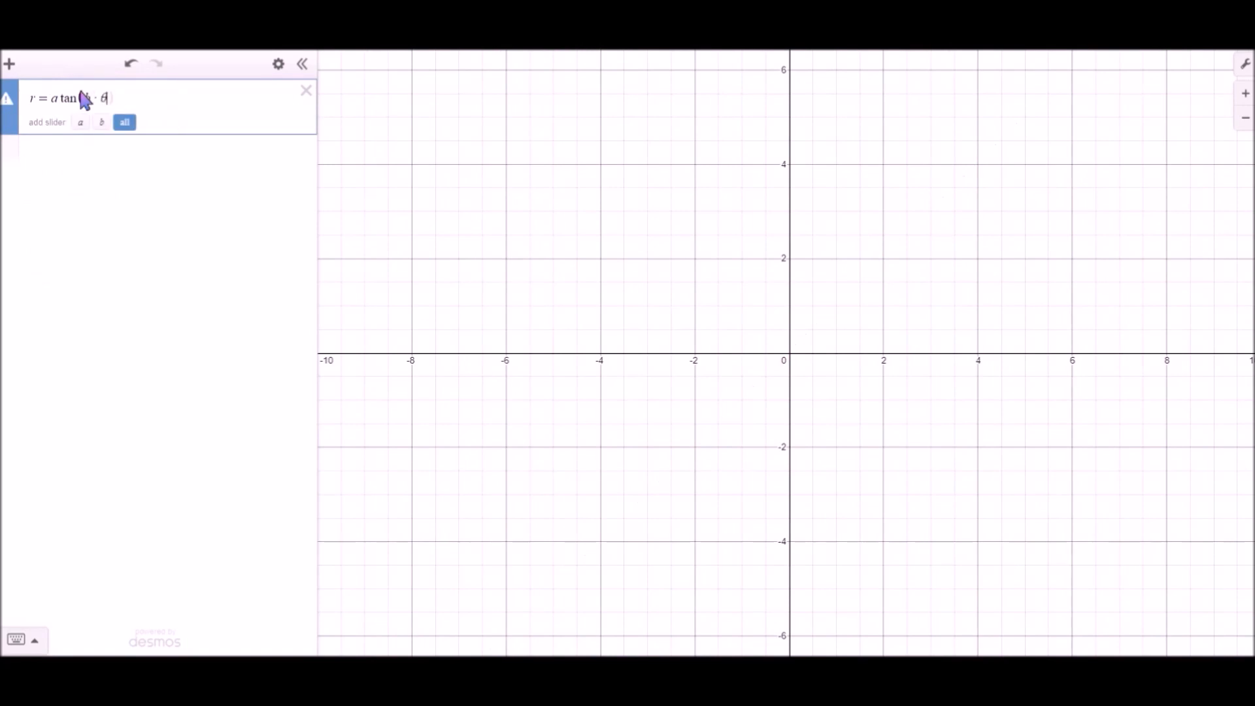
{"action": "left_click", "coordinate": [147, 122]}
{"action": "left_click_drag", "start_coordinate": [183, 176], "coordinate": [190, 177]}
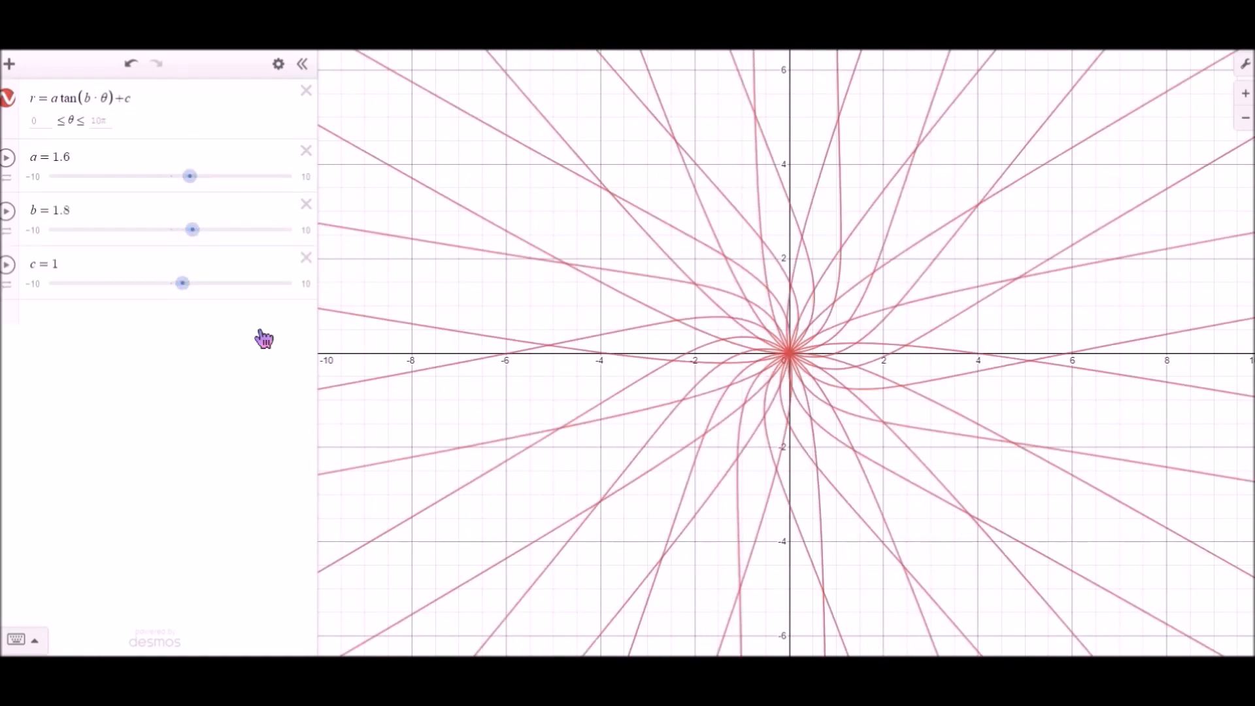
Step: Animate the c, a and b sliders of the tangent curve together
{"action": "left_click", "coordinate": [6, 264]}
{"action": "left_click", "coordinate": [6, 158]}
{"action": "left_click", "coordinate": [7, 211]}
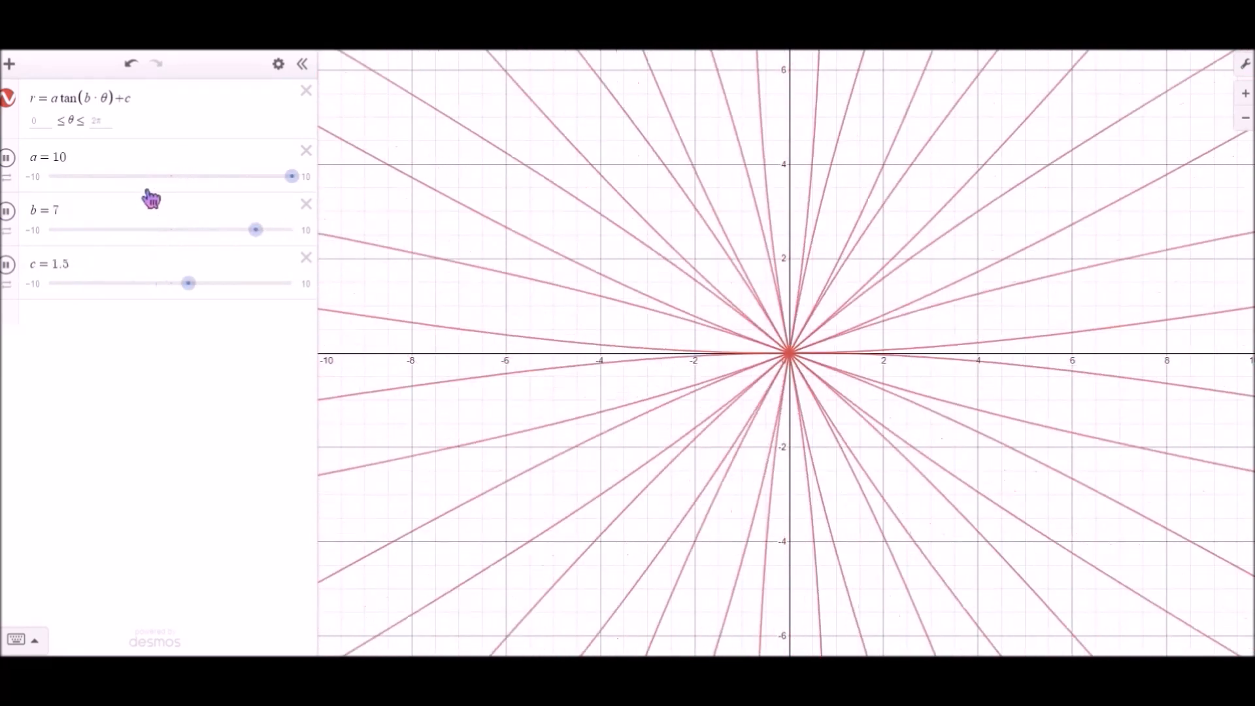
Step: Plot r=sin 120θ in a new graph, magnify the centre of the figure and hide the expression list
{"action": "type", "text": "r=sin120theta"}
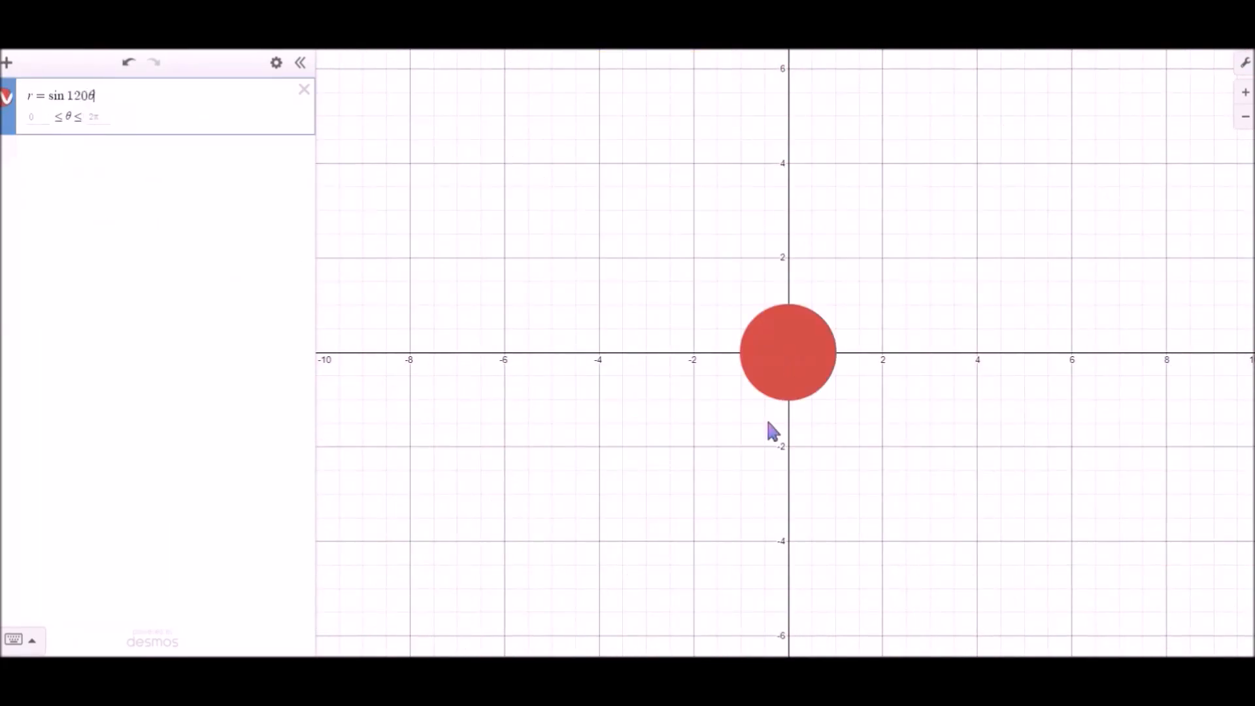
{"action": "left_click", "coordinate": [1246, 93]}
{"action": "left_click", "coordinate": [1245, 93]}
{"action": "left_click", "coordinate": [1246, 93]}
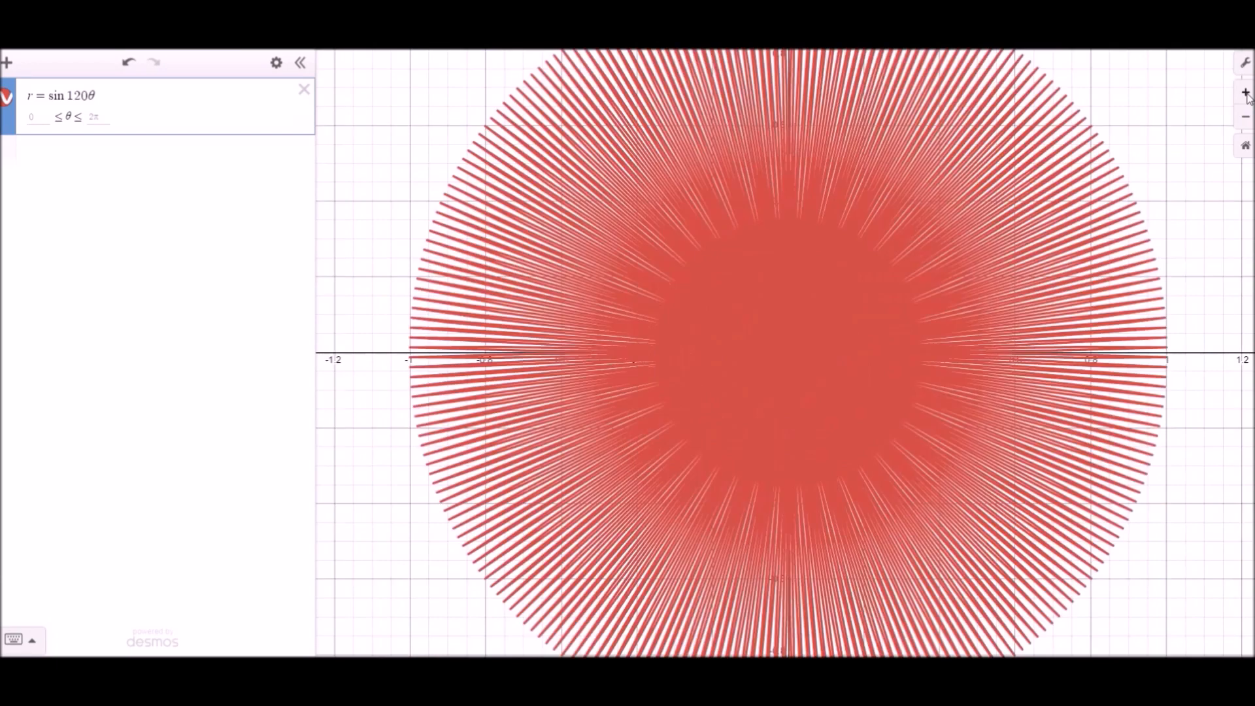
{"action": "left_click", "coordinate": [1246, 93]}
{"action": "left_click", "coordinate": [1247, 95]}
{"action": "left_click", "coordinate": [1247, 95]}
{"action": "left_click", "coordinate": [1248, 95]}
{"action": "left_click", "coordinate": [1247, 95]}
{"action": "left_click", "coordinate": [1247, 95]}
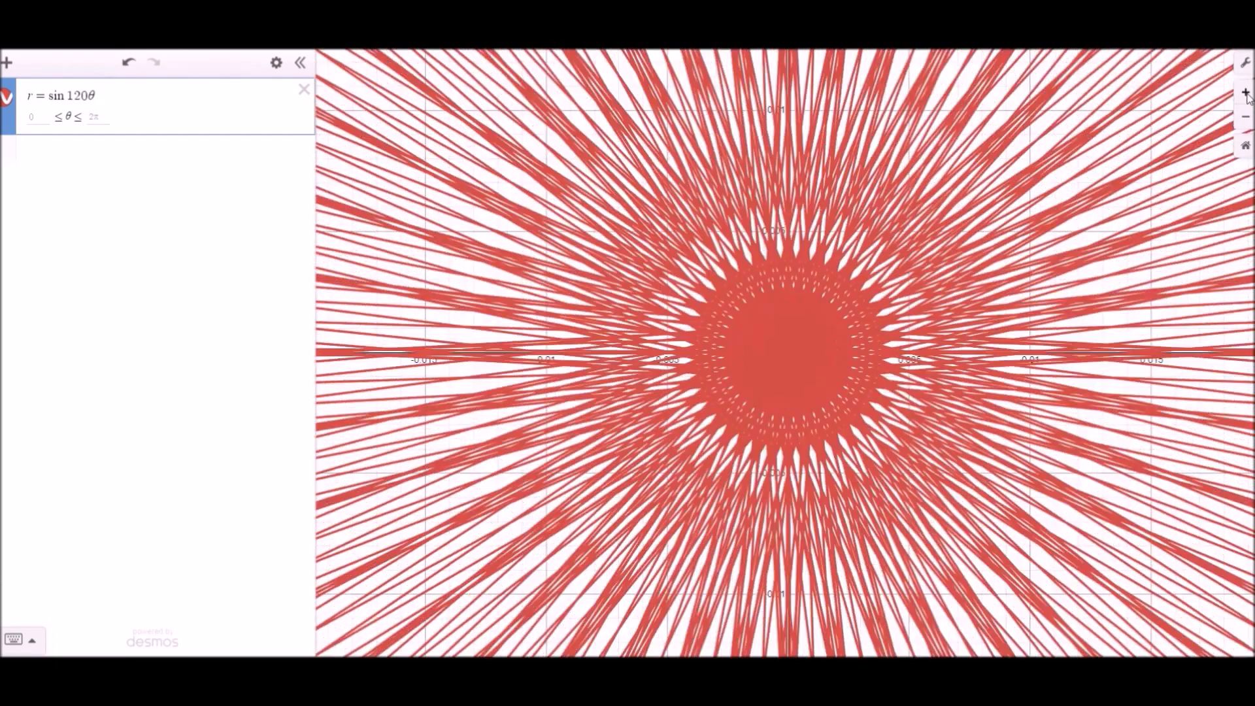
{"action": "left_click", "coordinate": [1247, 94]}
{"action": "left_click", "coordinate": [299, 66]}
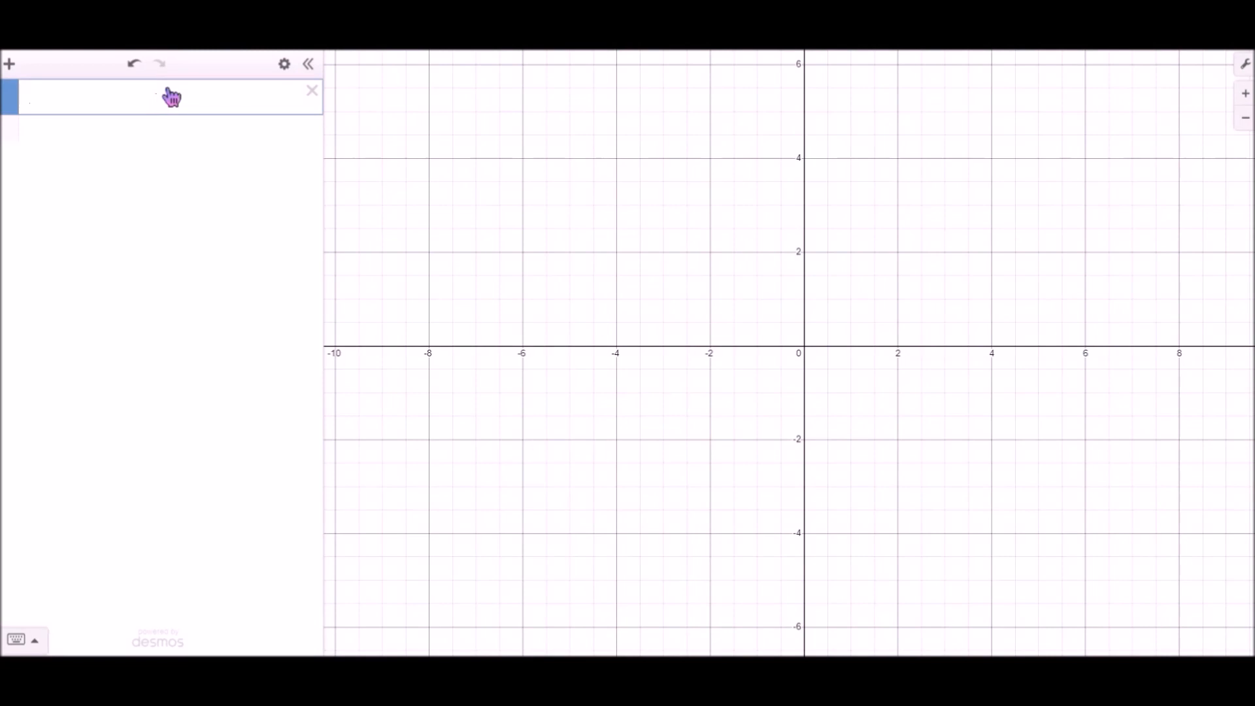
Step: Plot the rose curve r=a sin bθ in a new graph, add sliders for a and b and animate both
{"action": "type", "text": "r=a sin btheta"}
{"action": "left_click", "coordinate": [123, 122]}
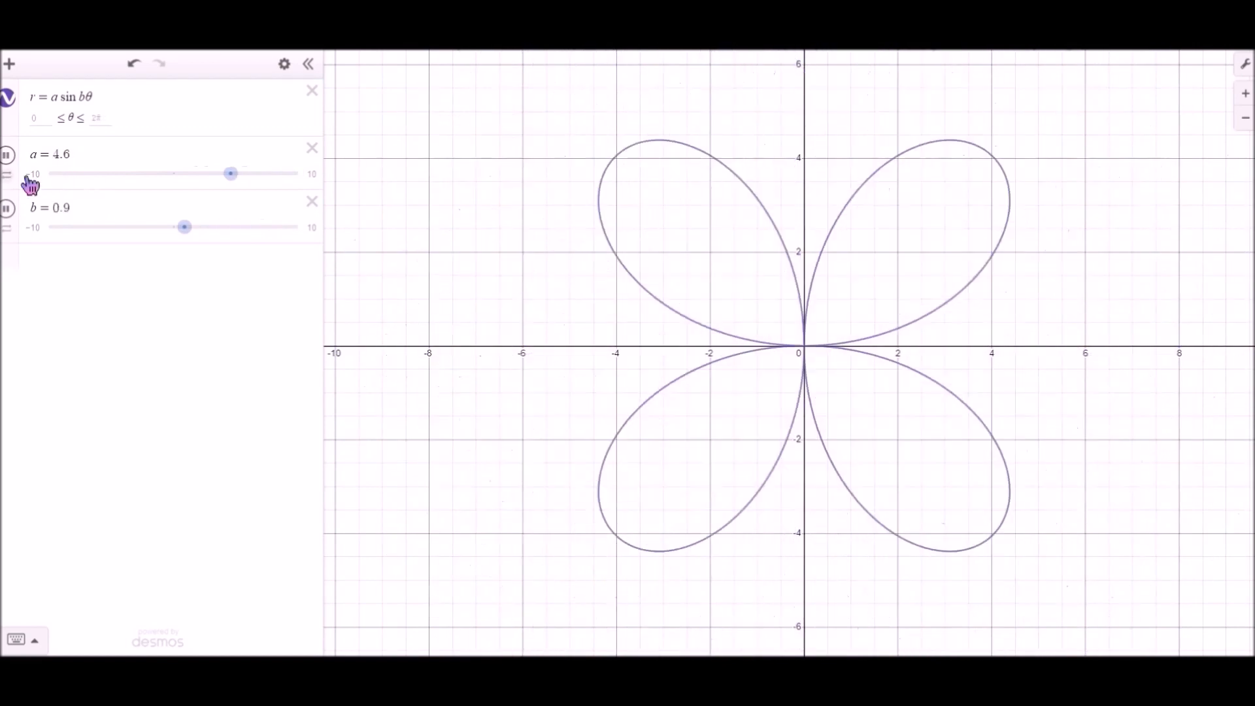
{"action": "left_click", "coordinate": [6, 155]}
{"action": "left_click", "coordinate": [6, 208]}
{"action": "left_click_drag", "start_coordinate": [112, 173], "coordinate": [238, 205]}
{"action": "left_click_drag", "start_coordinate": [56, 229], "coordinate": [250, 281]}
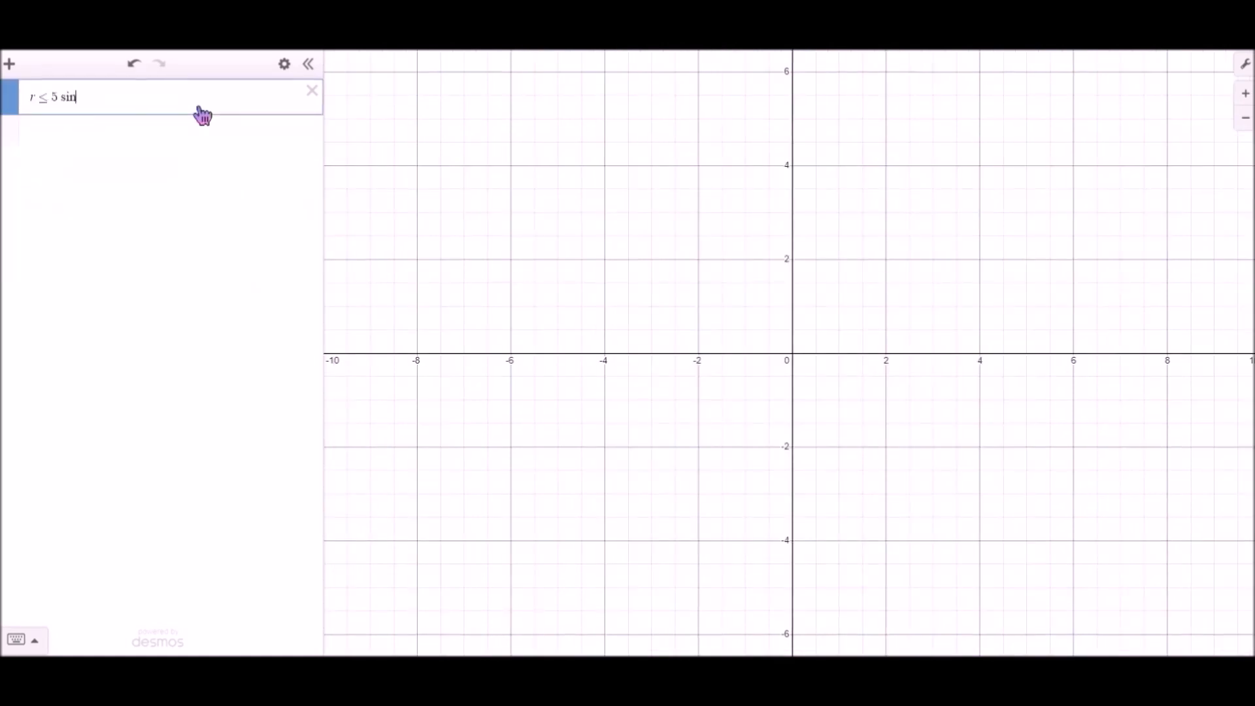
Step: Plot the nested shaded roses r≤5 sin(9/5 θ), r≤3 sin(9/5 θ) and r≤1 sin(9/5 θ)
{"action": "type", "text": "(9/5"}
{"action": "key", "text": "Right"}
{"action": "type", "text": "theta"}
{"action": "left_click", "coordinate": [179, 174]}
{"action": "type", "text": "r<=3 sin(9/5"}
{"action": "key", "text": "Right"}
{"action": "type", "text": "theta"}
{"action": "left_click", "coordinate": [194, 237]}
{"action": "type", "text": "r<=1 sin(9/5"}
{"action": "key", "text": "Right"}
{"action": "type", "text": "theta"}
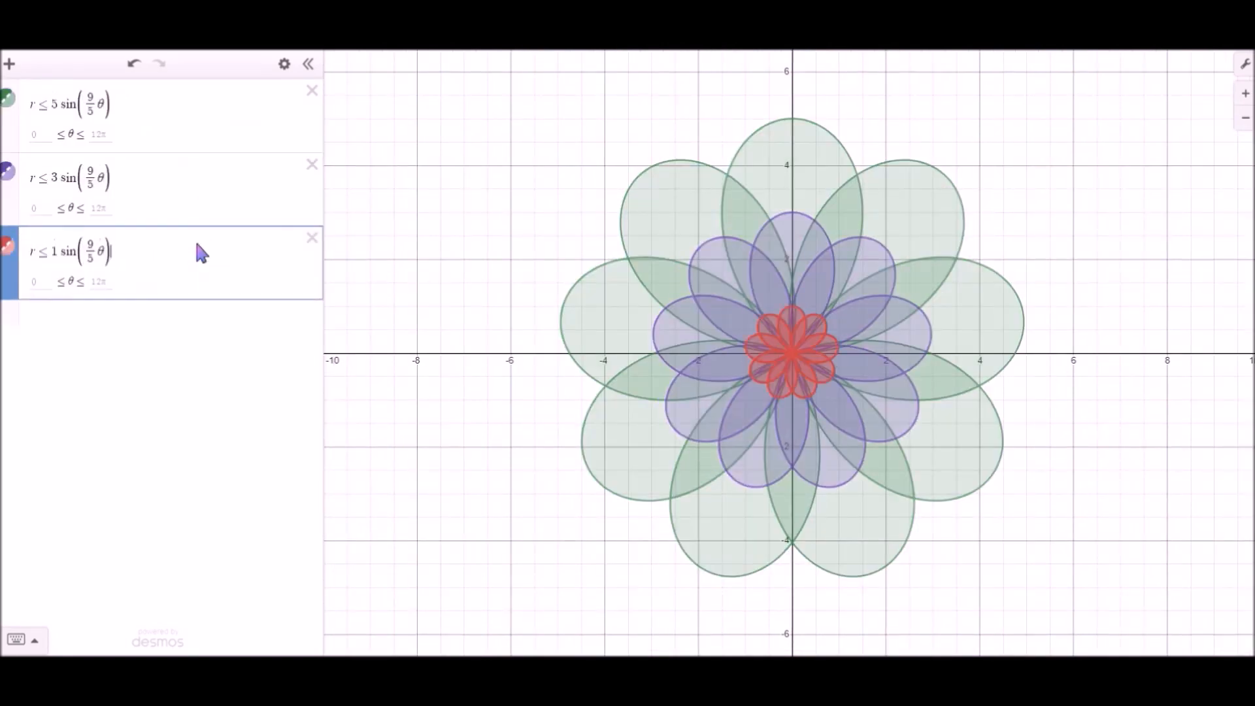
Step: Colour the outer rose red, the middle rose orange and the inner rose purple
{"action": "left_click", "coordinate": [285, 64]}
{"action": "left_click", "coordinate": [7, 99]}
{"action": "left_click", "coordinate": [7, 171]}
{"action": "left_click", "coordinate": [7, 98]}
{"action": "left_click", "coordinate": [38, 97]}
{"action": "left_click", "coordinate": [38, 192]}
{"action": "left_click", "coordinate": [7, 245]}
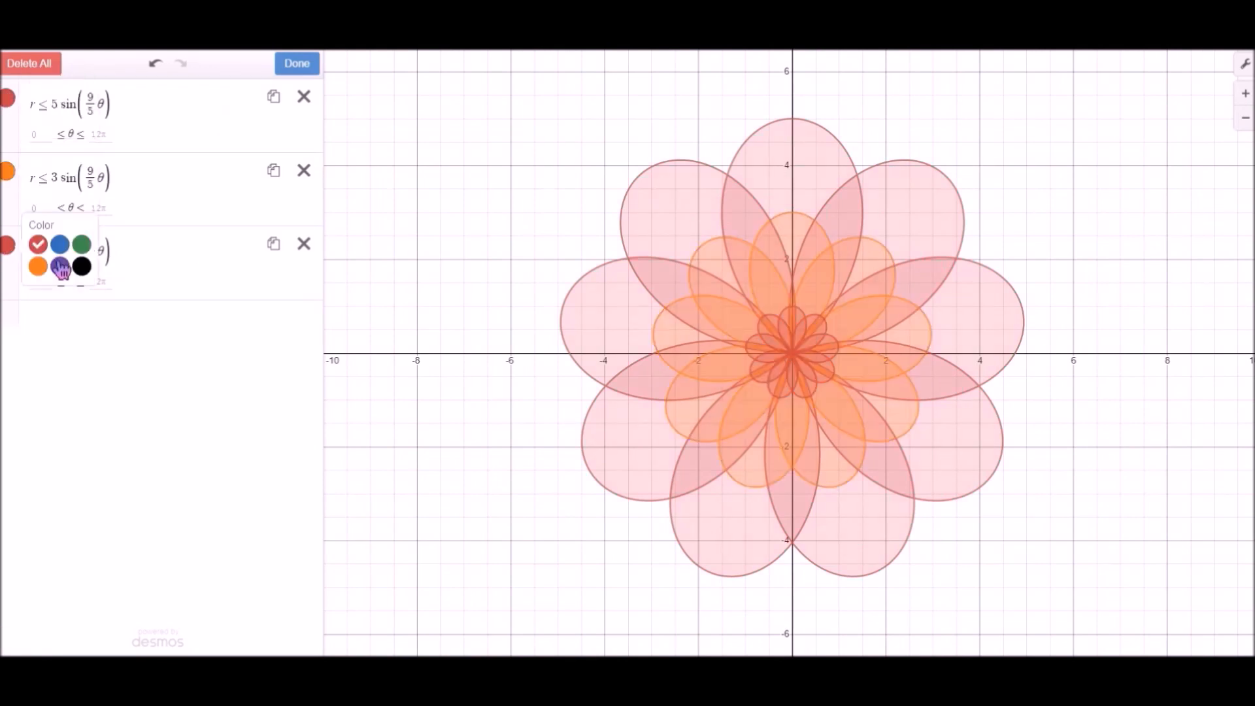
{"action": "left_click", "coordinate": [59, 266]}
{"action": "left_click", "coordinate": [297, 63]}
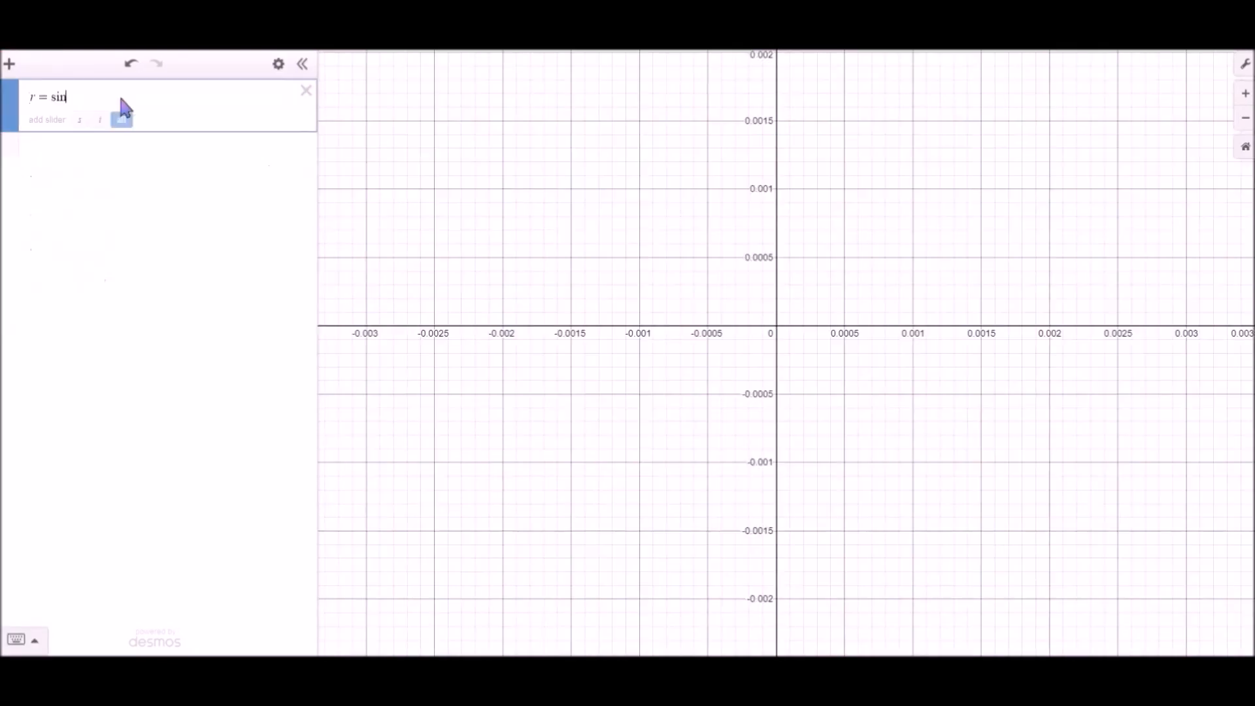
Step: Plot r=sin(90θ)·cos(70θ) and try several curve colours, finishing with black
{"action": "left_click", "coordinate": [123, 102]}
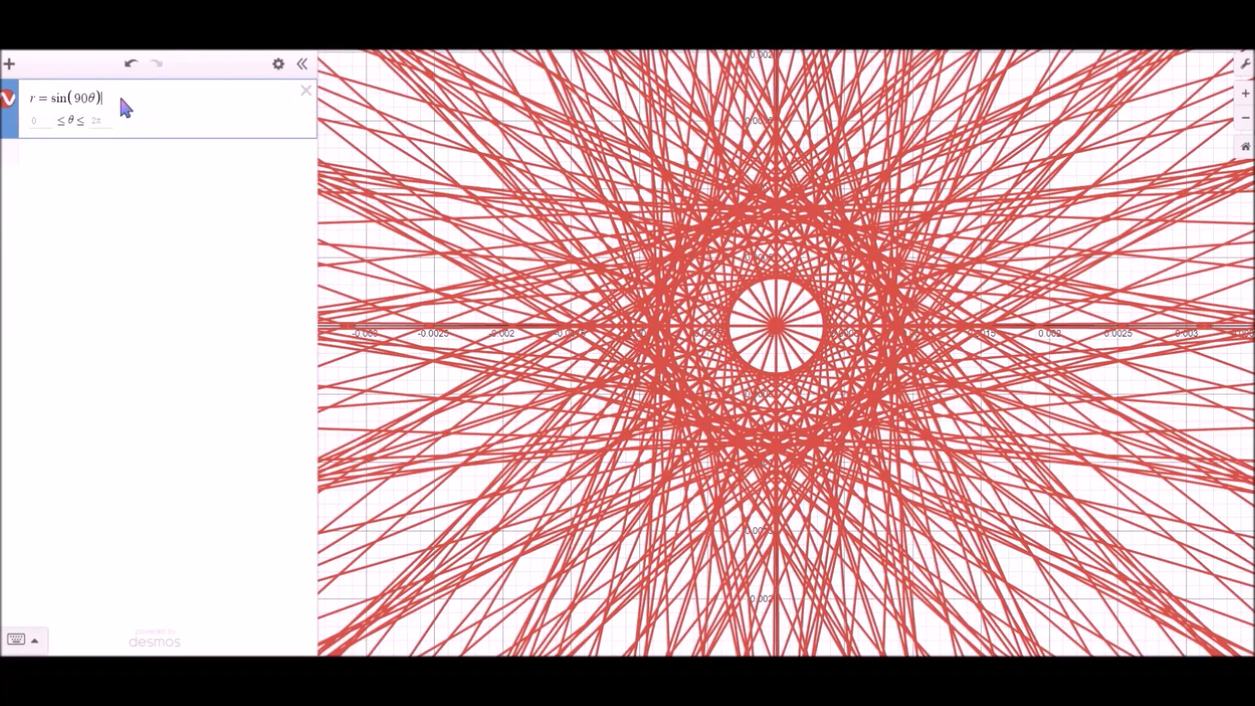
{"action": "type", "text": ")*cos(70theta"}
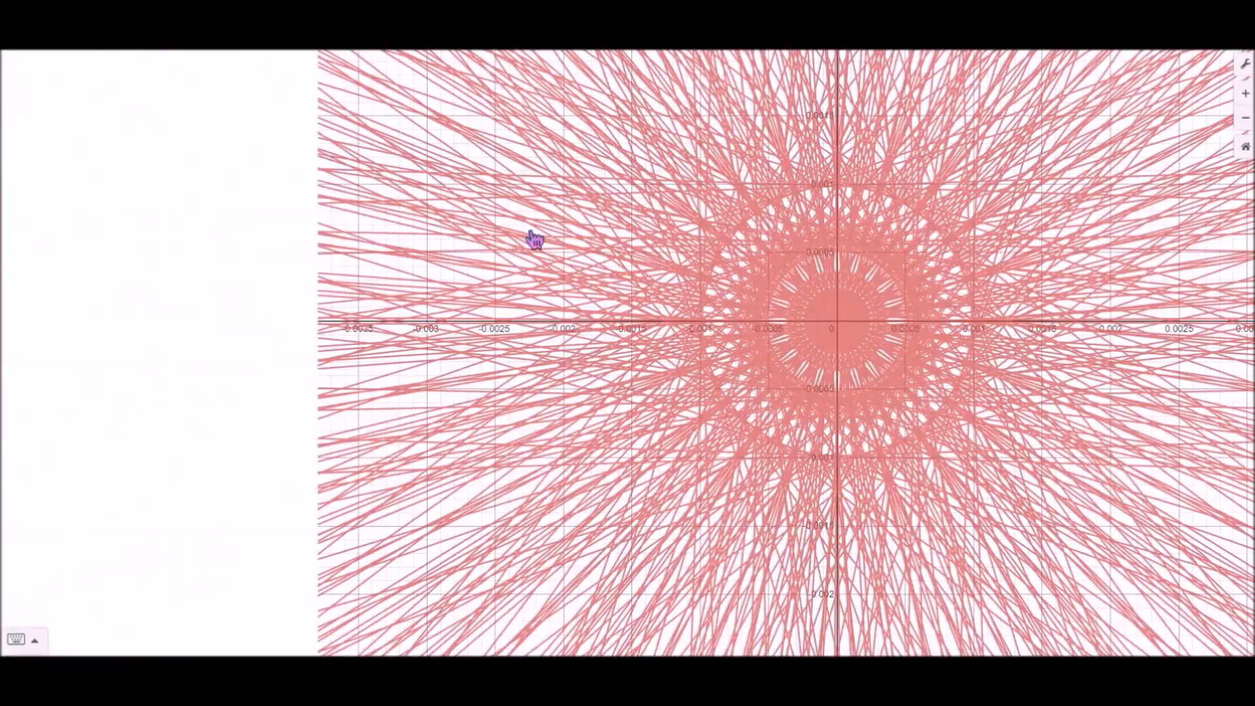
{"action": "left_click", "coordinate": [8, 98]}
{"action": "left_click", "coordinate": [114, 119]}
{"action": "left_click", "coordinate": [136, 97]}
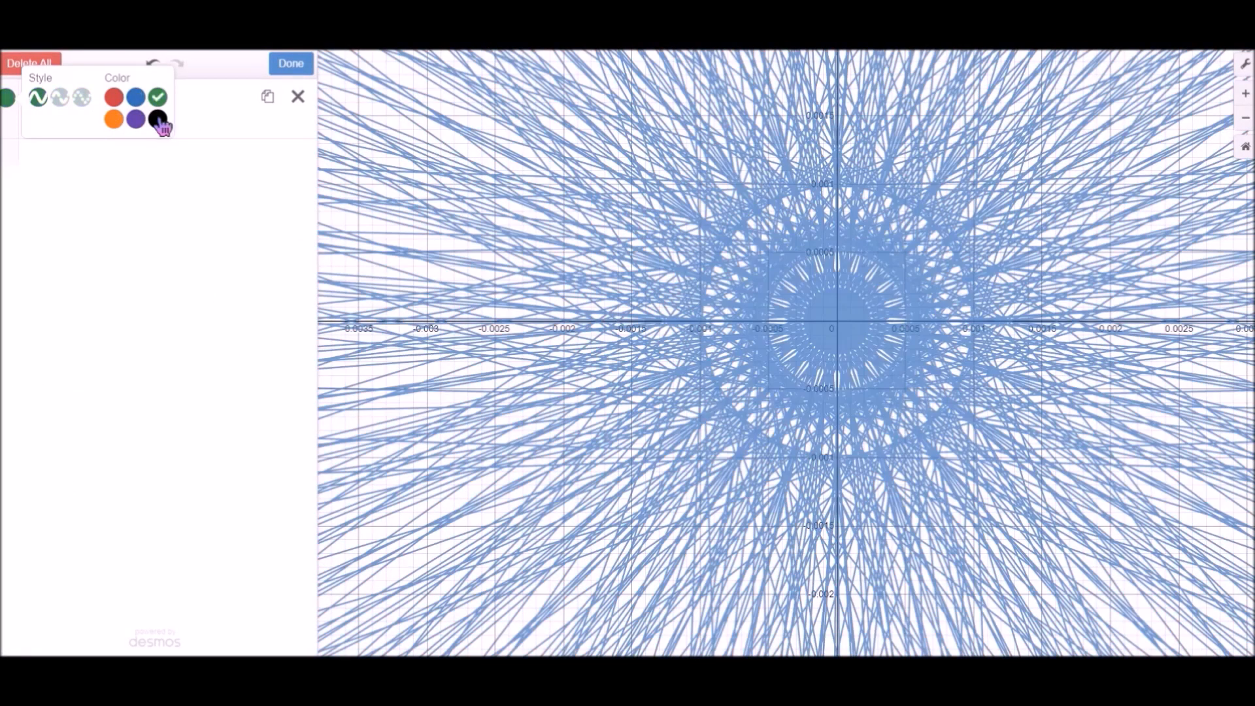
{"action": "left_click", "coordinate": [157, 119]}
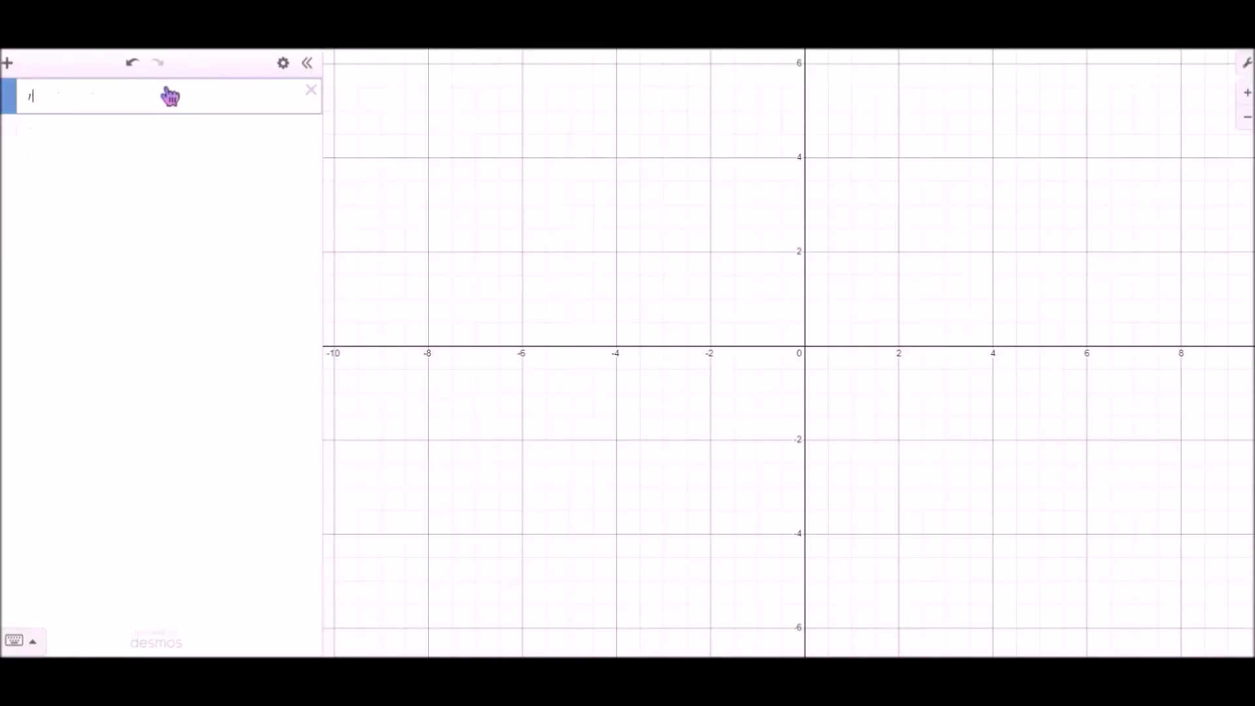
Step: Plot r=a sin bθ in a blank graph, add sliders for a and b and move both to their lowest values
{"action": "left_click", "coordinate": [166, 89]}
{"action": "type", "text": "r=asinbtheta"}
{"action": "left_click", "coordinate": [124, 120]}
{"action": "left_click_drag", "start_coordinate": [184, 172], "coordinate": [47, 173]}
{"action": "left_click_drag", "start_coordinate": [184, 227], "coordinate": [46, 227]}
Step: Animate the a and b sliders to vary the size and petals of the rose curve
{"action": "left_click", "coordinate": [5, 208]}
{"action": "left_click", "coordinate": [5, 155]}
{"action": "left_click", "coordinate": [5, 156]}
{"action": "left_click", "coordinate": [8, 209]}
{"action": "left_click_drag", "start_coordinate": [109, 172], "coordinate": [235, 201]}
{"action": "left_click_drag", "start_coordinate": [51, 226], "coordinate": [244, 281]}
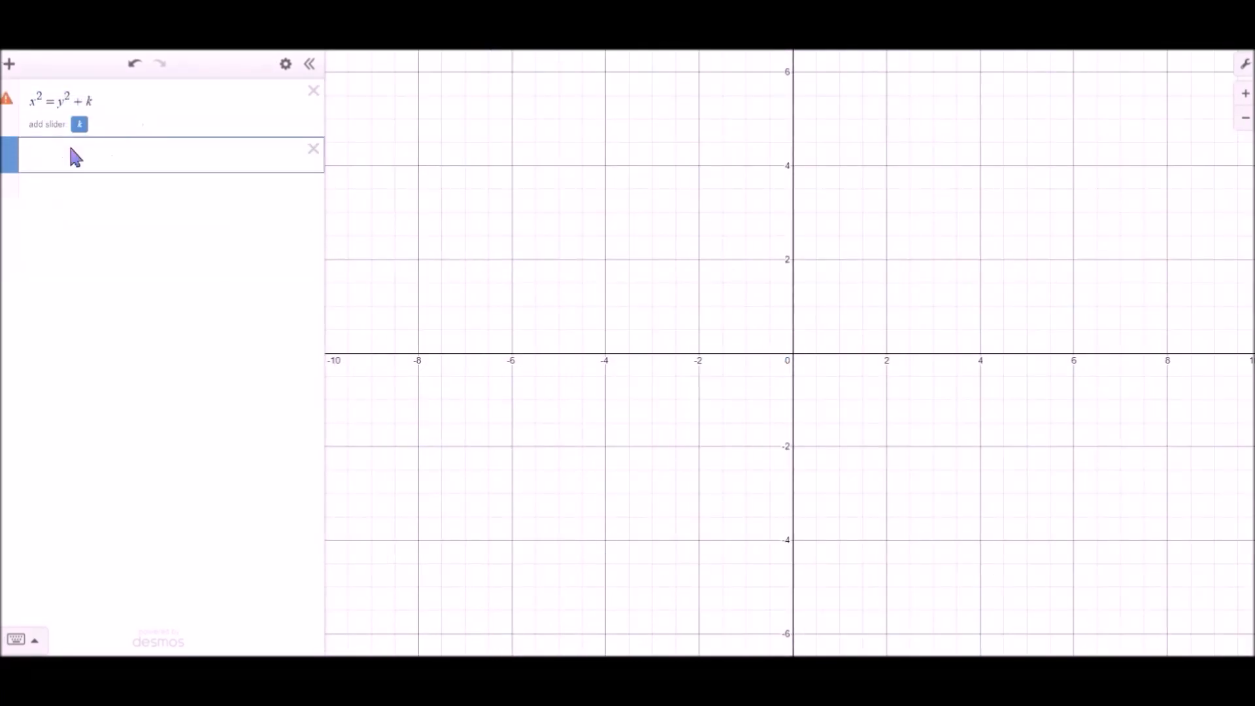
Step: Define the list k=[45...50] for x²=y²+k and add the hyperbolas x²=y²+l with l=[-45...-50]
{"action": "left_click", "coordinate": [115, 252]}
{"action": "type", "text": "l=[-45...-50]"}
{"action": "left_click", "coordinate": [1245, 119]}
Step: Add the hyperbola family x²=y²+m with the list m=[-35...-40]
{"action": "left_click", "coordinate": [157, 291]}
{"action": "type", "text": "x^2=y^2+k"}
{"action": "type", "text": "m"}
{"action": "left_click", "coordinate": [96, 347]}
{"action": "type", "text": "m=[-35...-40]"}
{"action": "left_click", "coordinate": [313, 396]}
Step: Add the hyperbola family x²=y²+o with the list o=[35...40]
{"action": "left_click", "coordinate": [142, 407]}
{"action": "type", "text": "x^2=y^2+o"}
{"action": "left_click", "coordinate": [141, 458]}
{"action": "type", "text": "o=[35...40]"}
Step: Add the hyperbola family x²=y²+a with the list a=[25...30] and colour it green
{"action": "left_click", "coordinate": [131, 515]}
{"action": "type", "text": "x^2=y^2+a"}
{"action": "left_click", "coordinate": [105, 558]}
{"action": "type", "text": "a=[25...30]"}
{"action": "left_click", "coordinate": [286, 64]}
{"action": "left_click", "coordinate": [8, 506]}
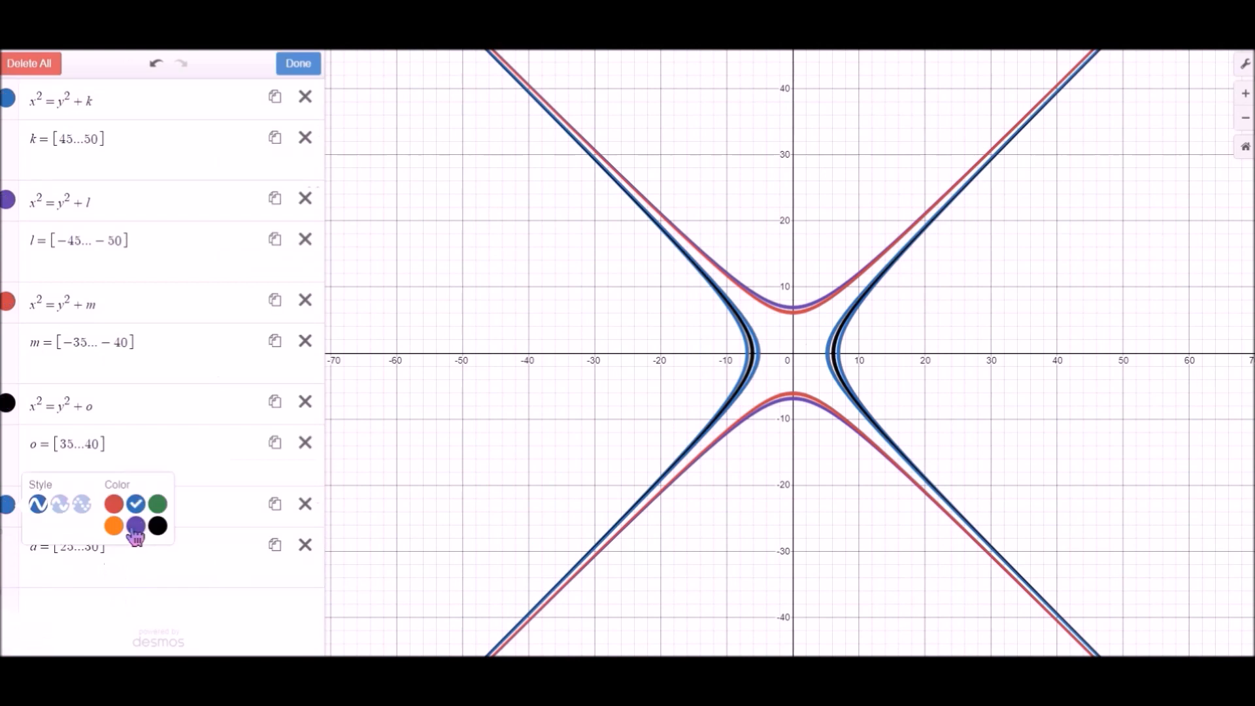
{"action": "left_click", "coordinate": [157, 504]}
Step: Add the hyperbola family x²=y²+b with the list b=[-25...-30] and colour it black
{"action": "left_click", "coordinate": [111, 604]}
{"action": "type", "text": "x^2=y^2+bb=[-25...-30]"}
{"action": "left_click", "coordinate": [286, 64]}
{"action": "left_click", "coordinate": [8, 520]}
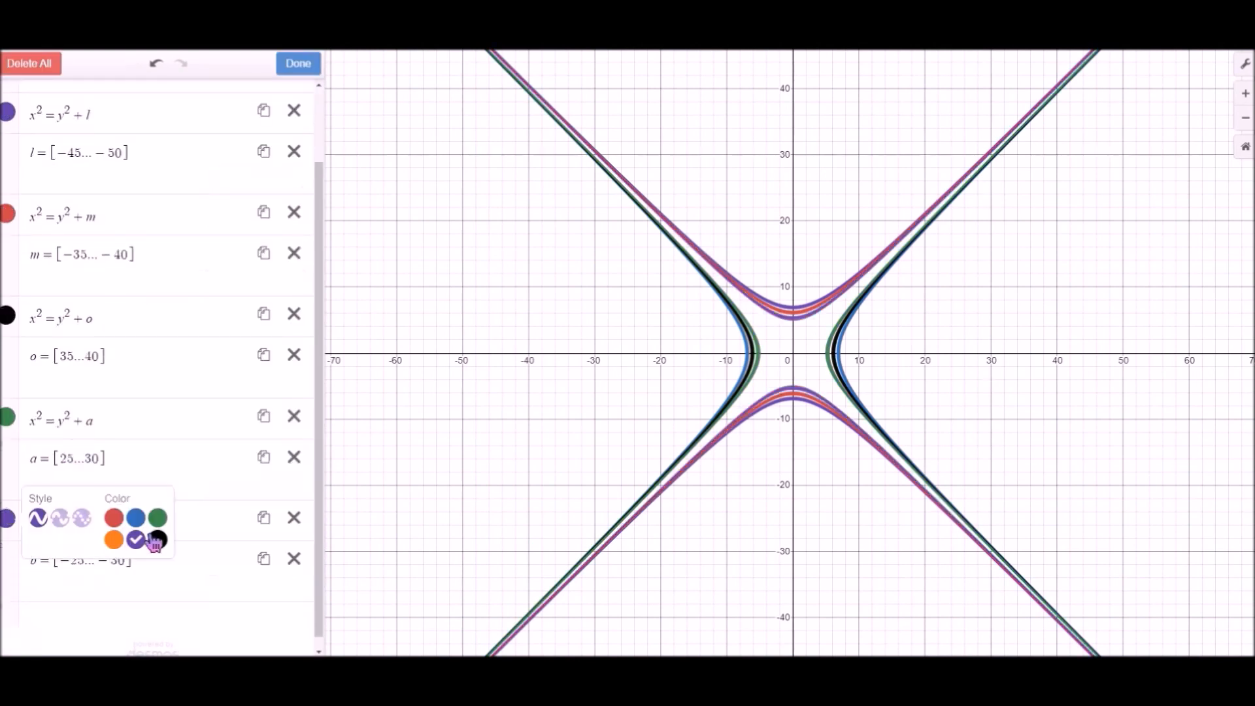
{"action": "left_click", "coordinate": [159, 540]}
Step: Add the hyperbola families x²=y²+c with c=[-25...0] and x²=y²+d with d=[25...0]
{"action": "left_click", "coordinate": [111, 605]}
{"action": "type", "text": "x^2=y^2+c"}
{"action": "key", "text": "Return"}
{"action": "type", "text": "c=[-25...0]"}
{"action": "key", "text": "Return"}
{"action": "type", "text": "x^2=y^2+d"}
{"action": "key", "text": "Return"}
{"action": "type", "text": "d=[25...0]"}
Step: Colour the hyperbola family x²=y²+d orange and enlarge the finished design
{"action": "left_click", "coordinate": [285, 64]}
{"action": "left_click", "coordinate": [8, 518]}
{"action": "left_click", "coordinate": [112, 534]}
{"action": "left_click", "coordinate": [298, 63]}
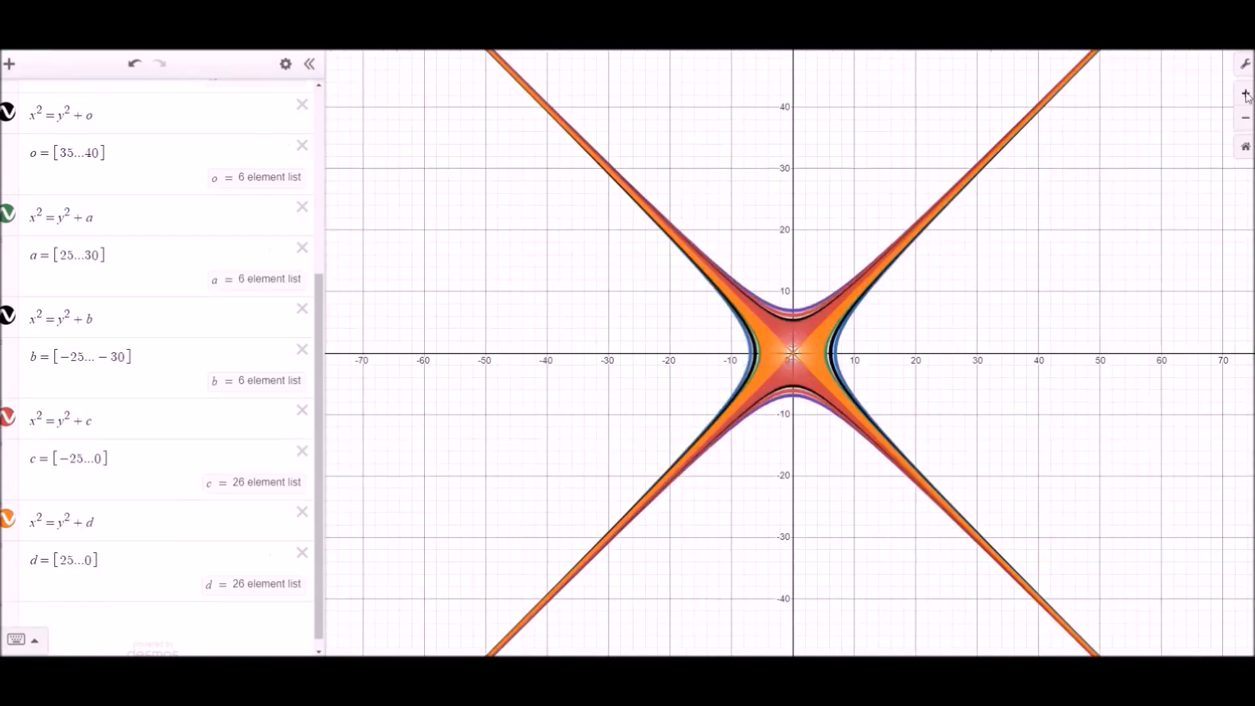
{"action": "left_click", "coordinate": [1245, 92]}
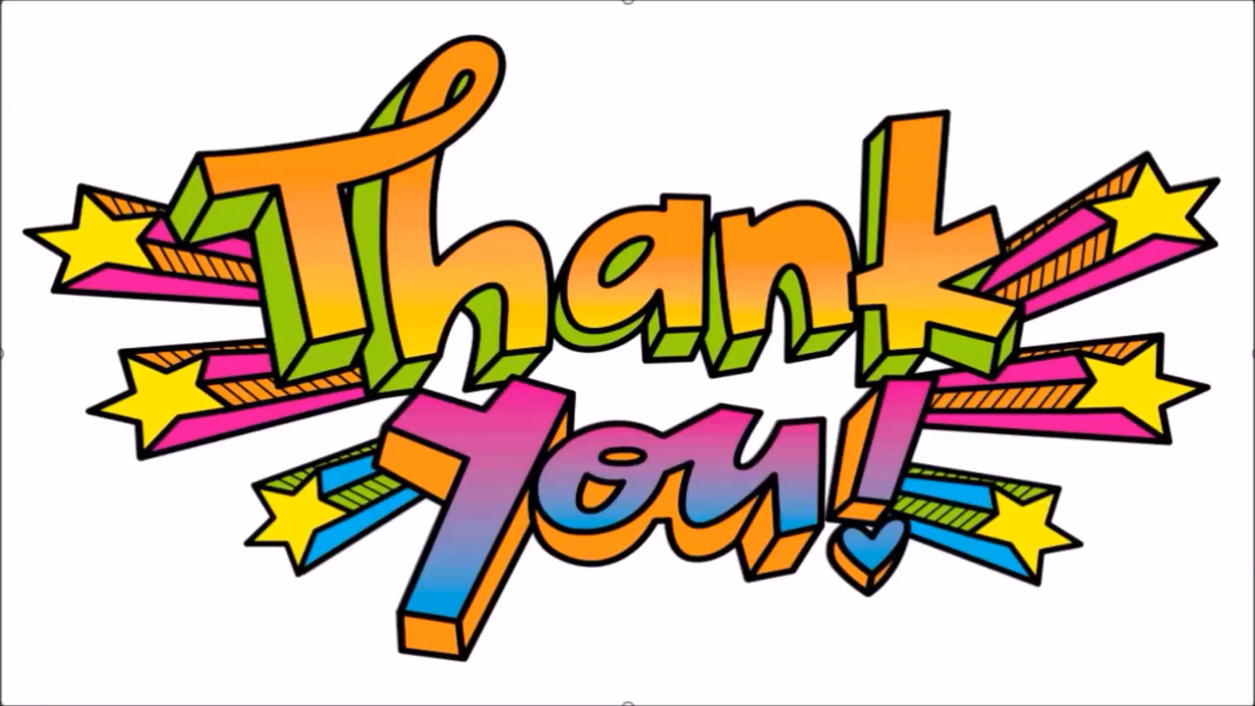